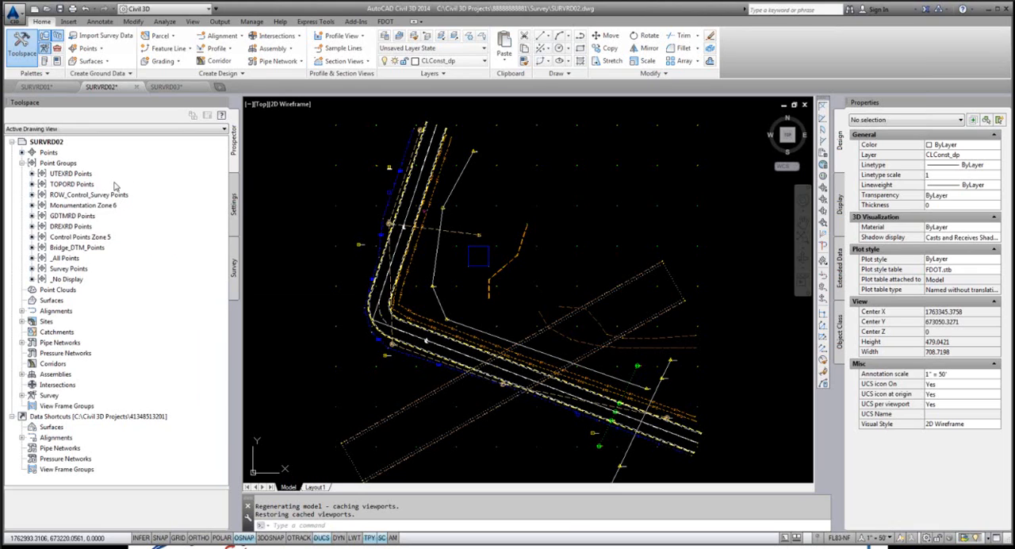
Step: Examine the point display around the water line and the Found 4x4 CMON monument west of the road
mouse_move(115, 186)
scroll(403, 155, "up", 3)
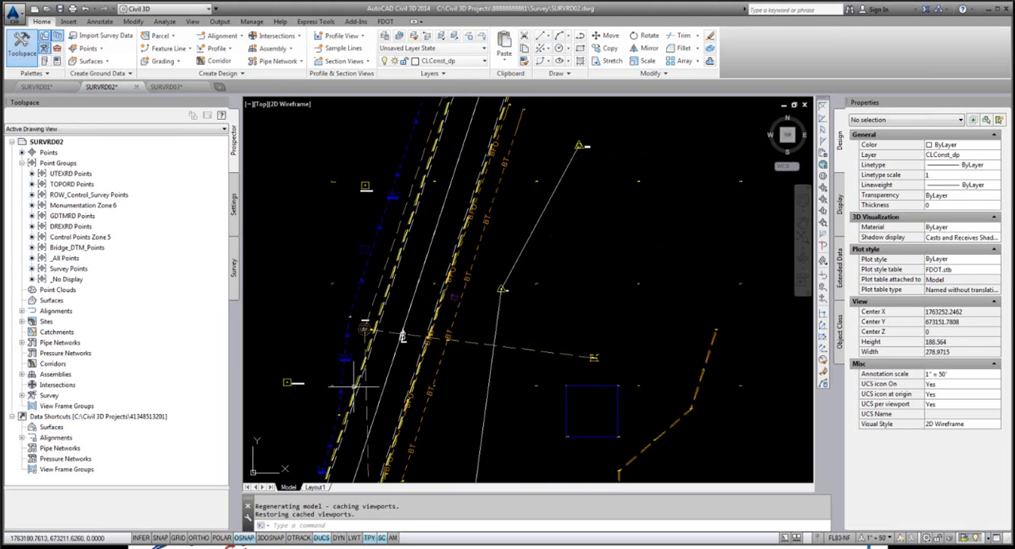
scroll(306, 402, "up", 2)
scroll(267, 415, "up", 2)
scroll(494, 421, "up", 2)
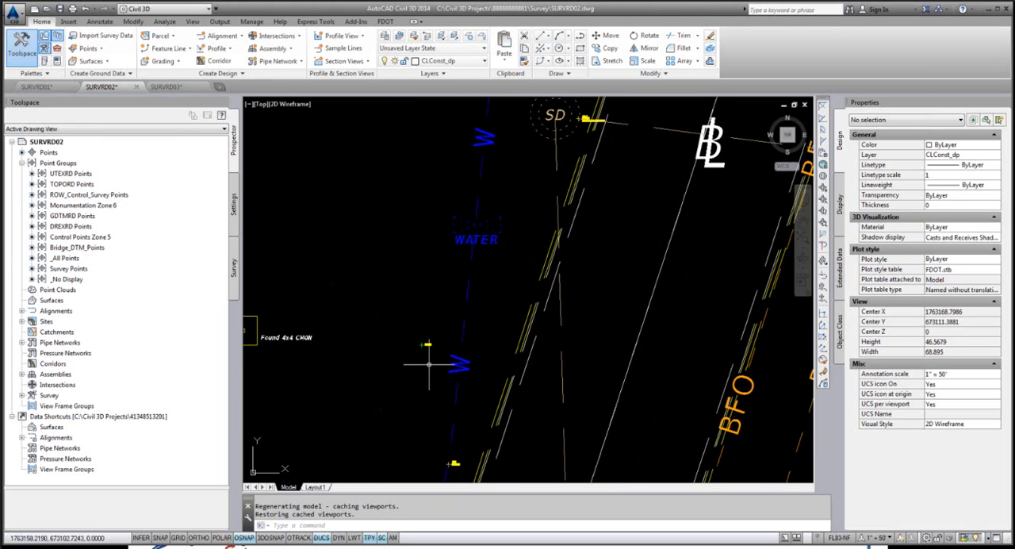
scroll(517, 419, "up", 1)
scroll(608, 355, "up", 1)
scroll(456, 317, "up", 1)
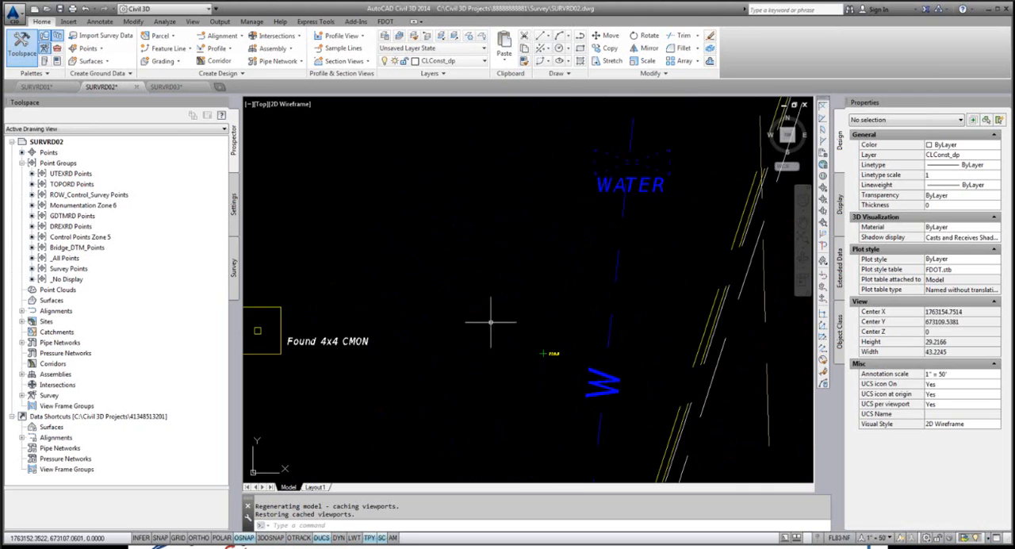
scroll(428, 321, "up", 1)
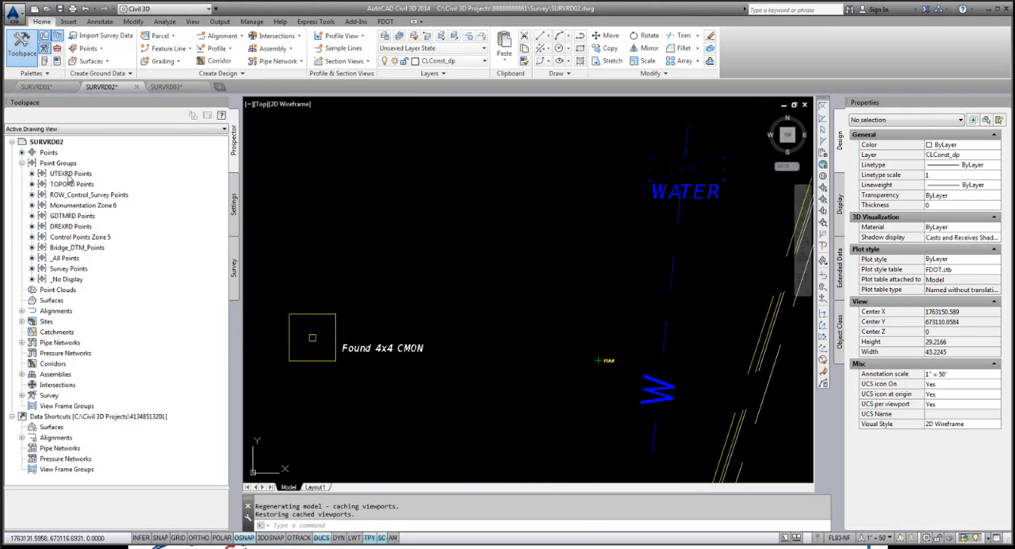
Step: Reorder the point groups so that _No Display sits second, directly below UTEXRD Points
left_click(71, 174)
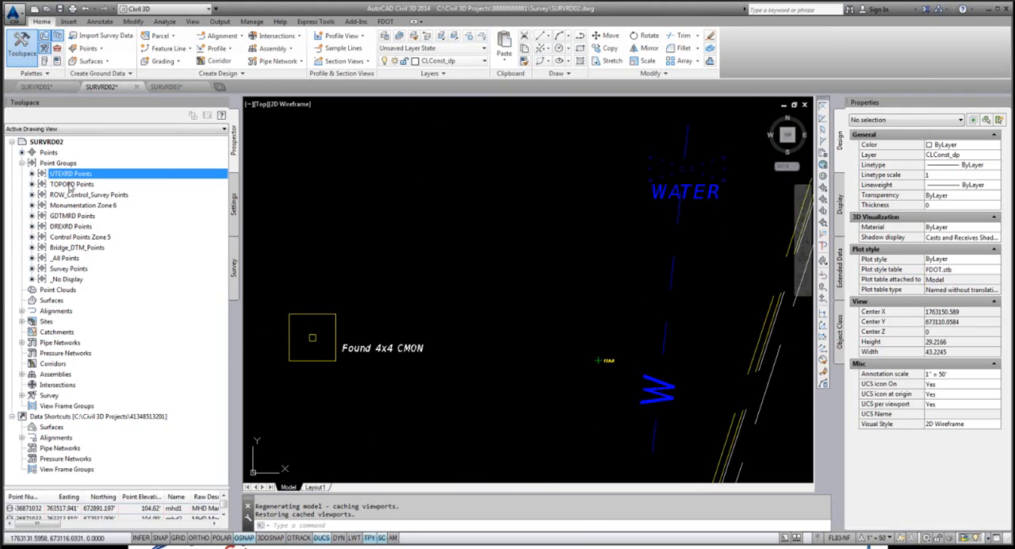
left_click(66, 280)
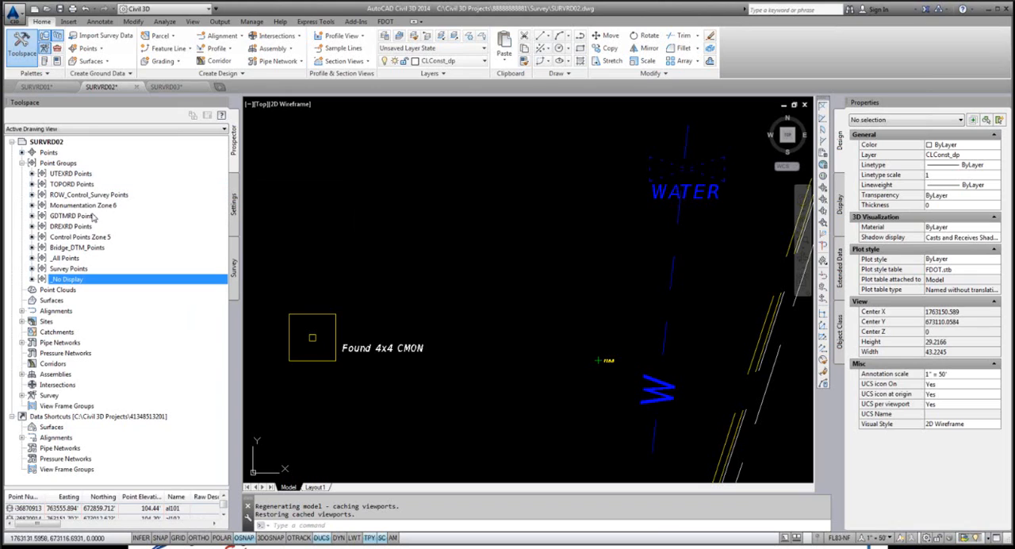
left_click(57, 164)
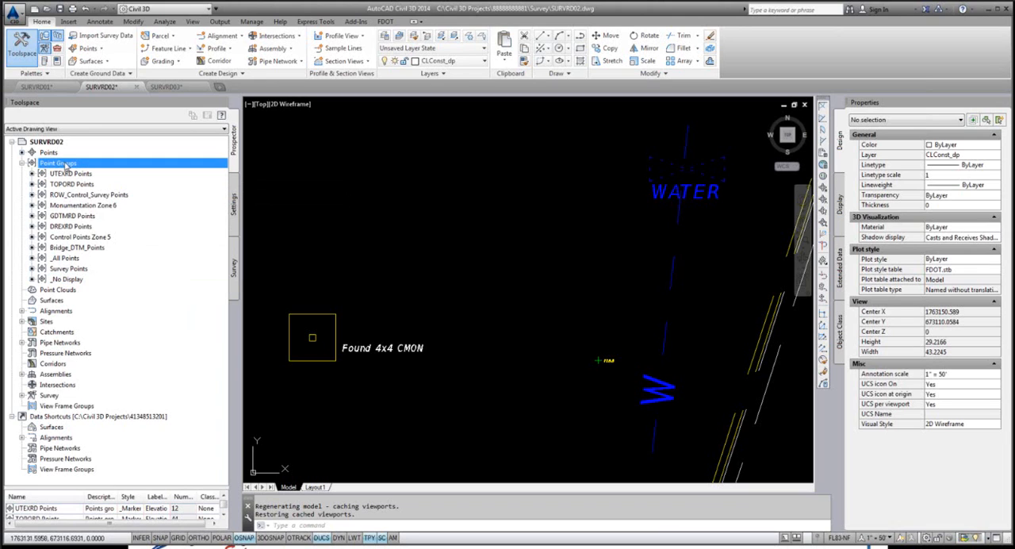
right_click(67, 164)
left_click(102, 169)
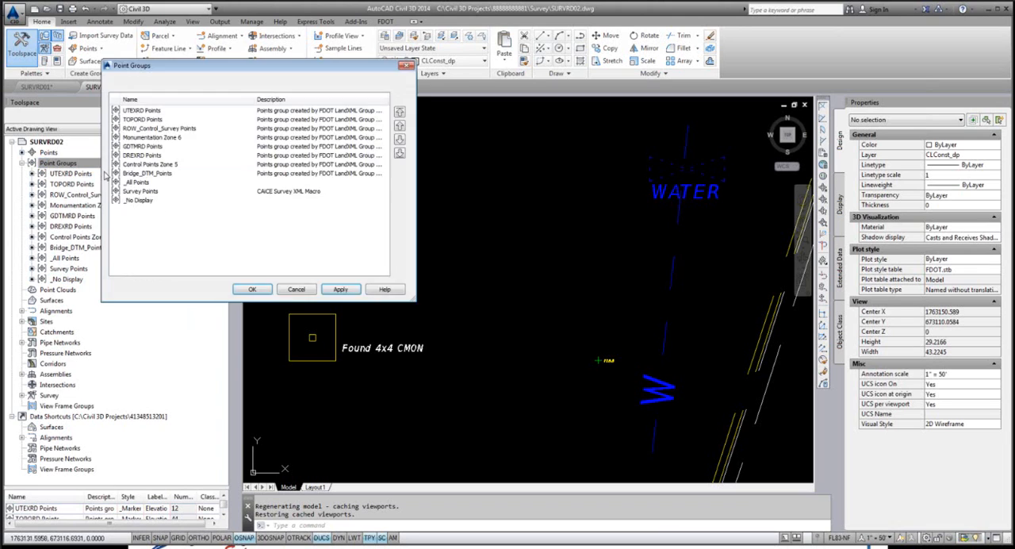
left_click(139, 201)
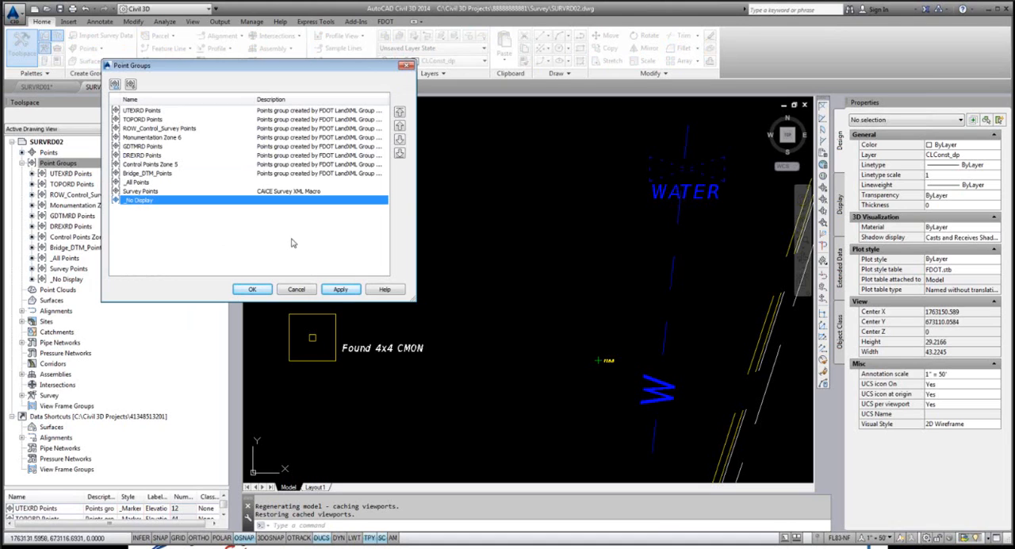
left_click(400, 113)
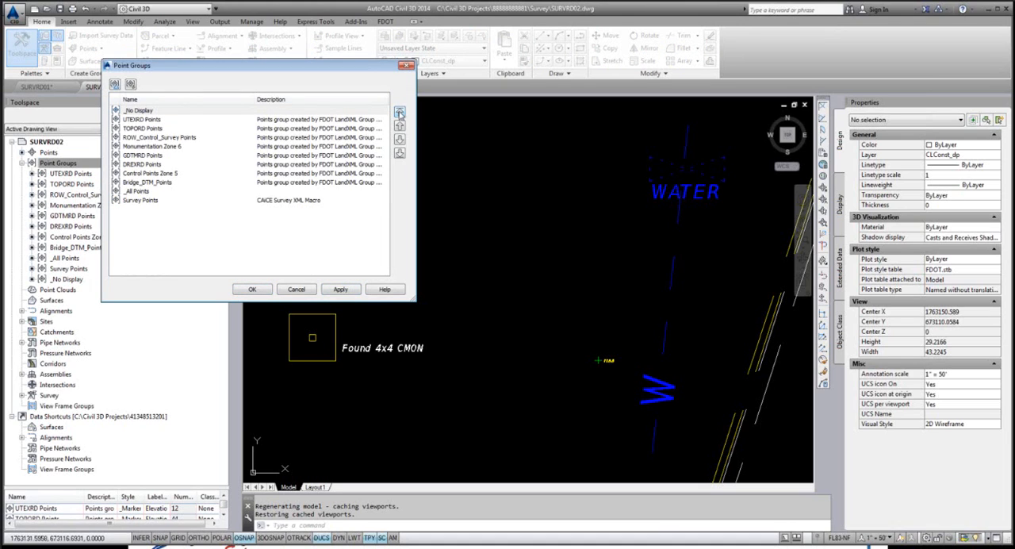
left_click(400, 139)
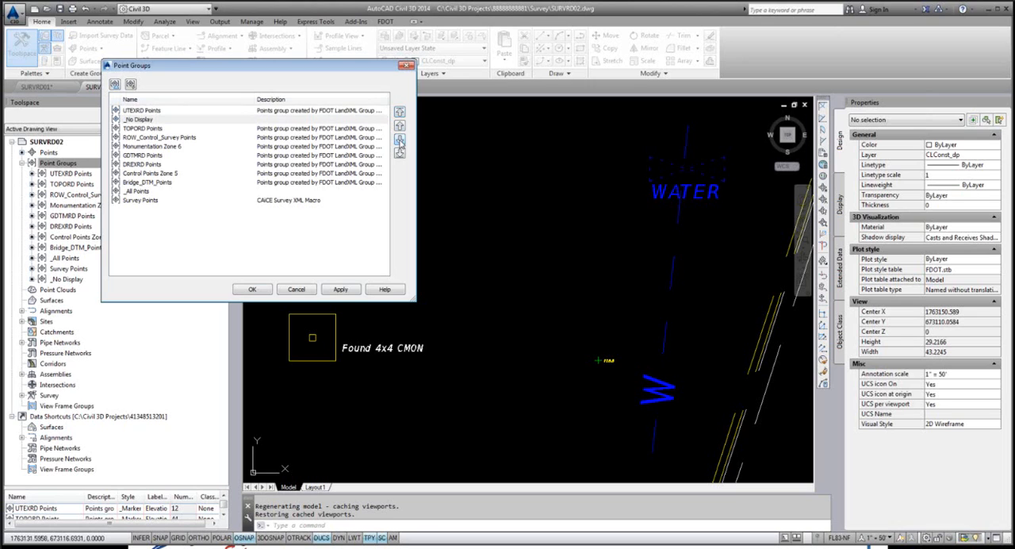
left_click(252, 289)
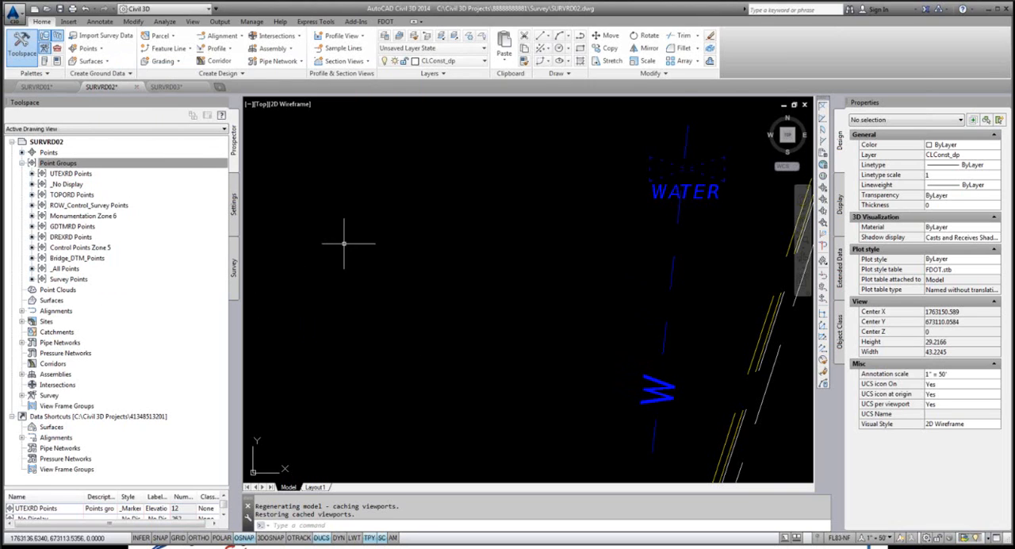
Step: Review the style and point label style overrides of the _No Display point group
scroll(349, 246, "down", 4)
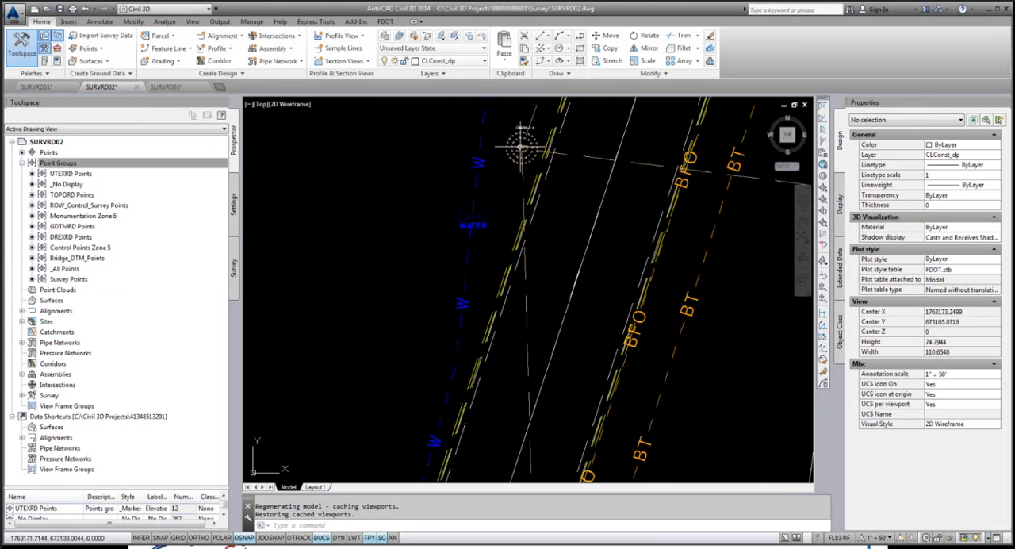
scroll(524, 149, "up", 2)
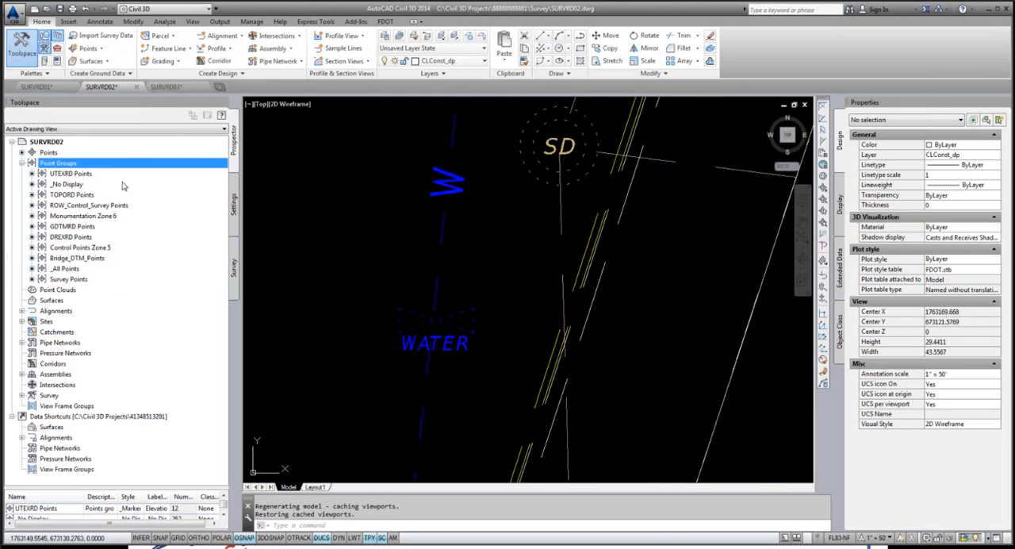
left_click(68, 184)
right_click(73, 189)
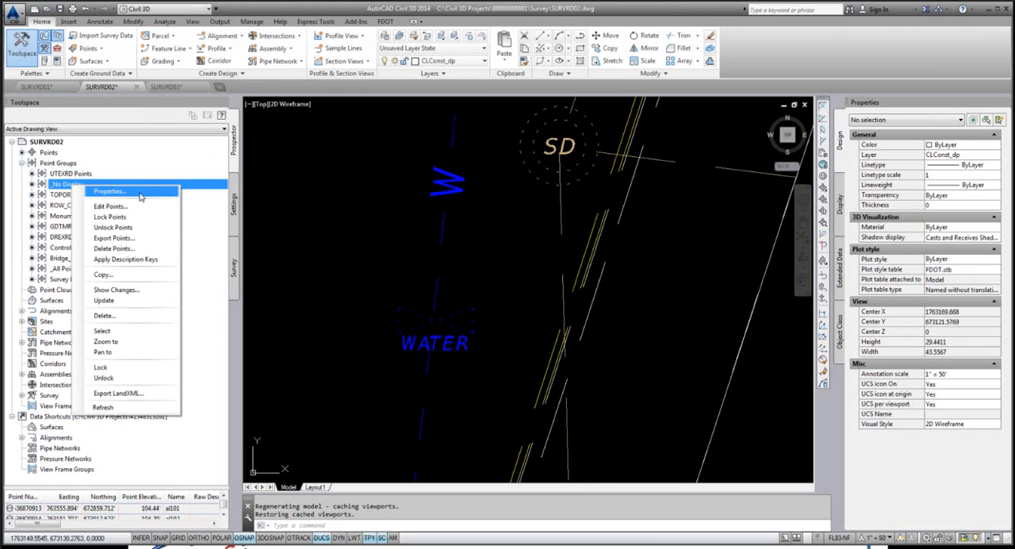
left_click(111, 191)
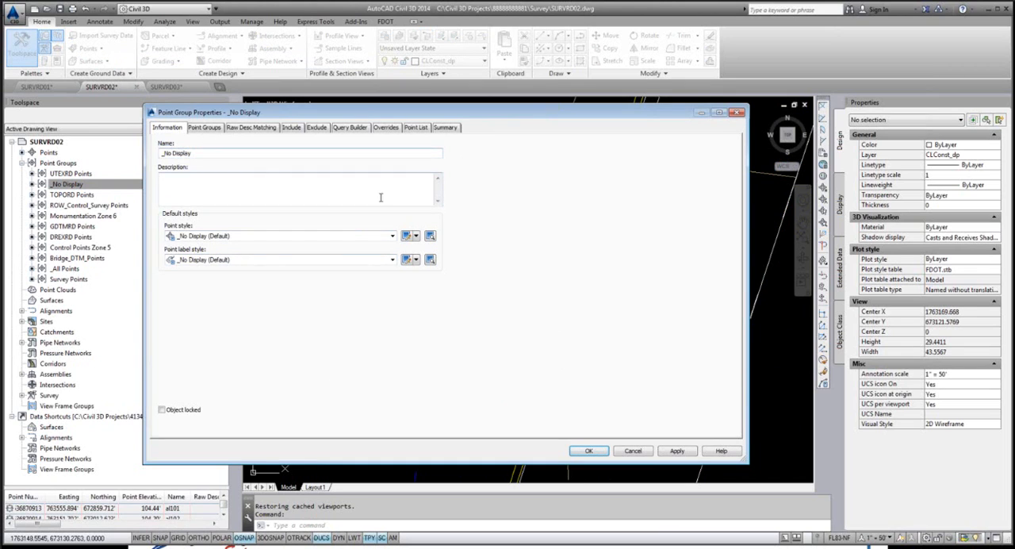
left_click(384, 128)
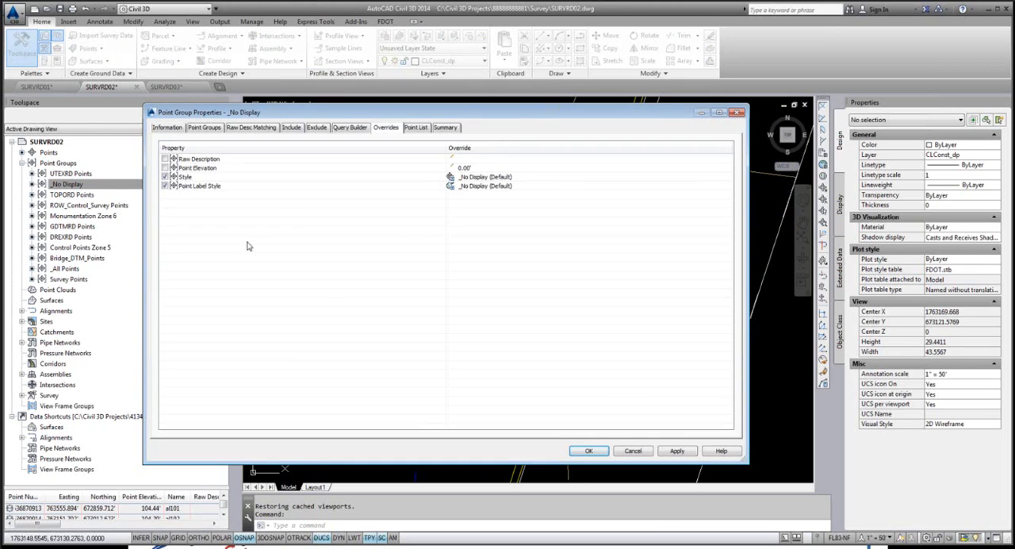
left_click(641, 453)
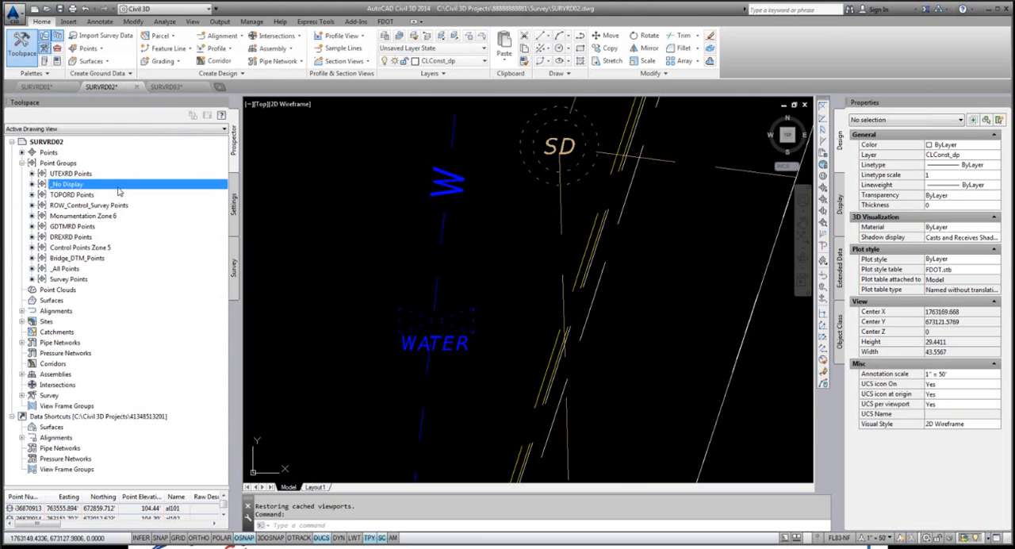
Step: Move UTEXRD Points to the end of the point group order and TOPORD Points to the top, above _No Display
right_click(67, 162)
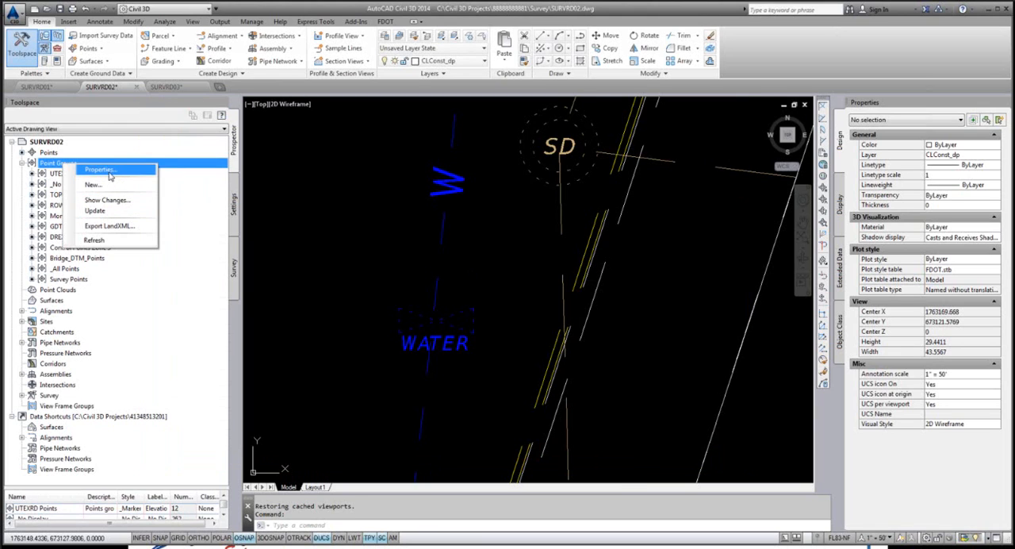
left_click(109, 176)
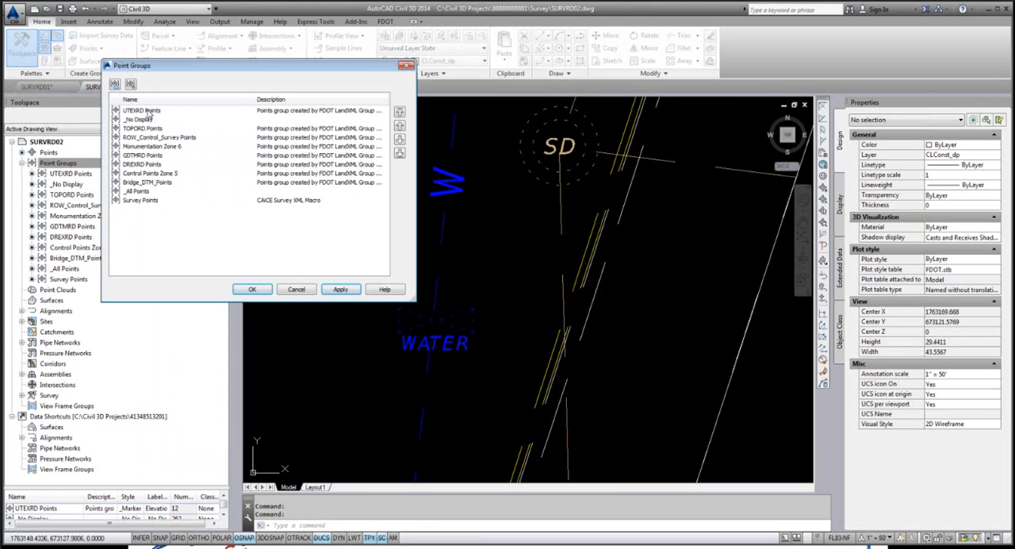
left_click(148, 112)
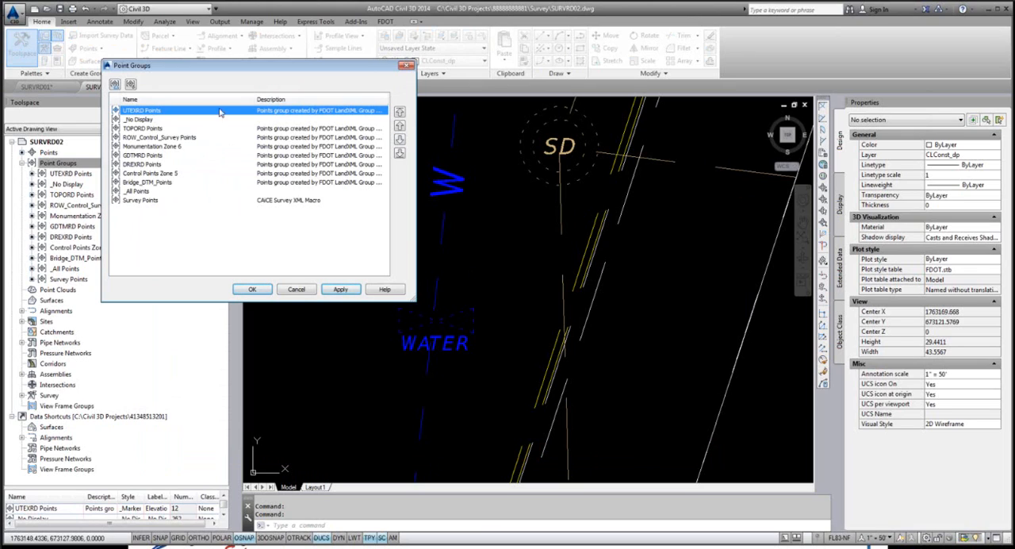
left_click(399, 155)
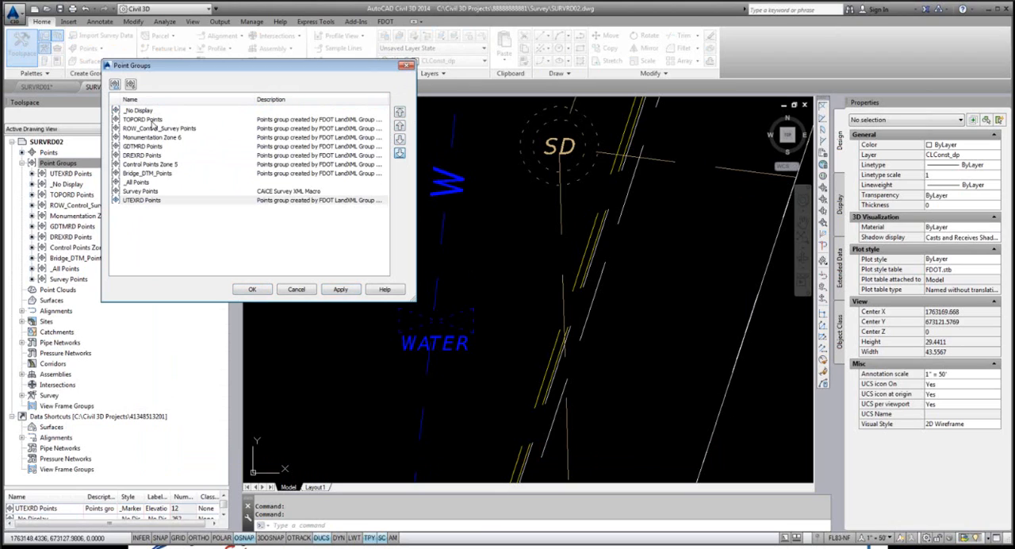
left_click(153, 121)
left_click(400, 112)
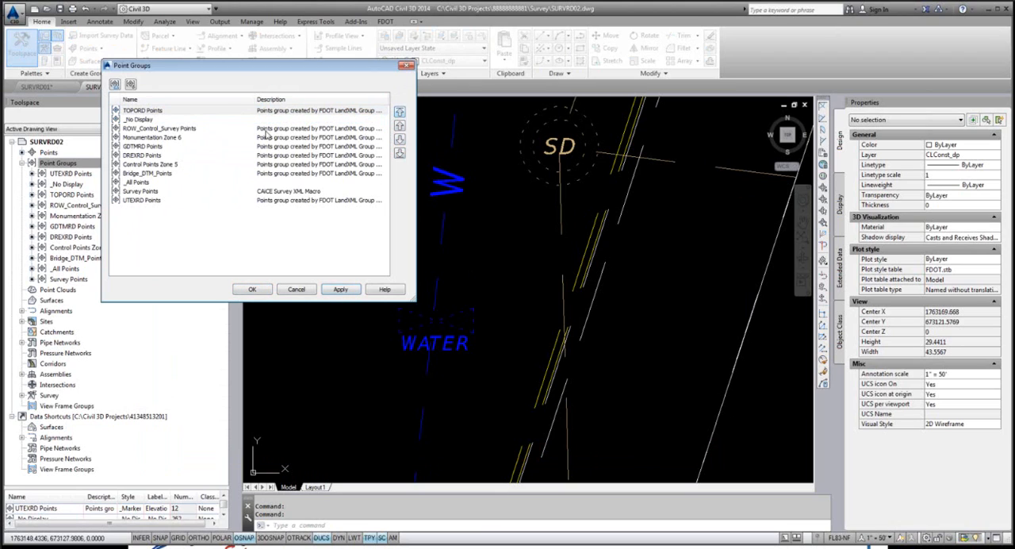
left_click(252, 290)
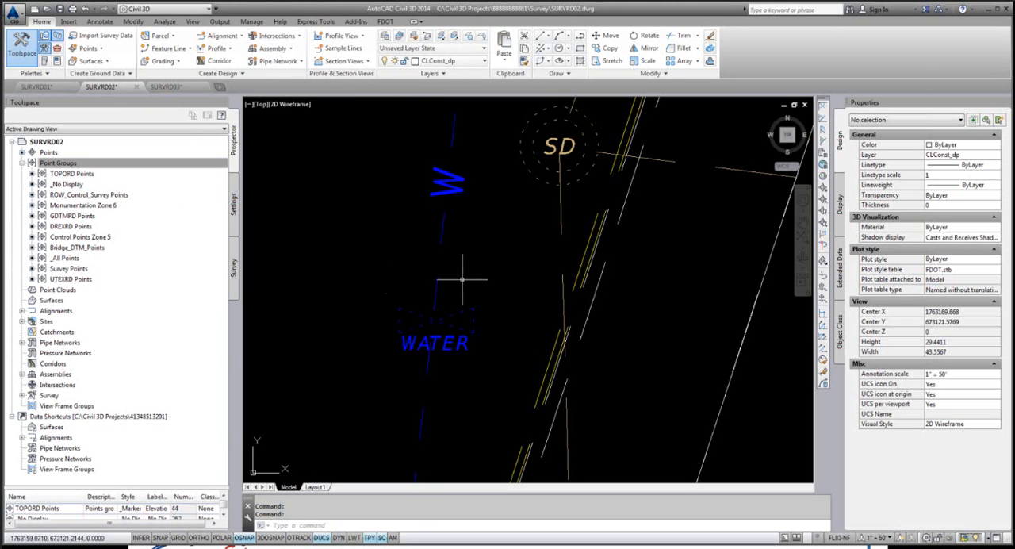
Step: Review the default styles and overrides of the TOPORD Points group
scroll(368, 270, "down", 6)
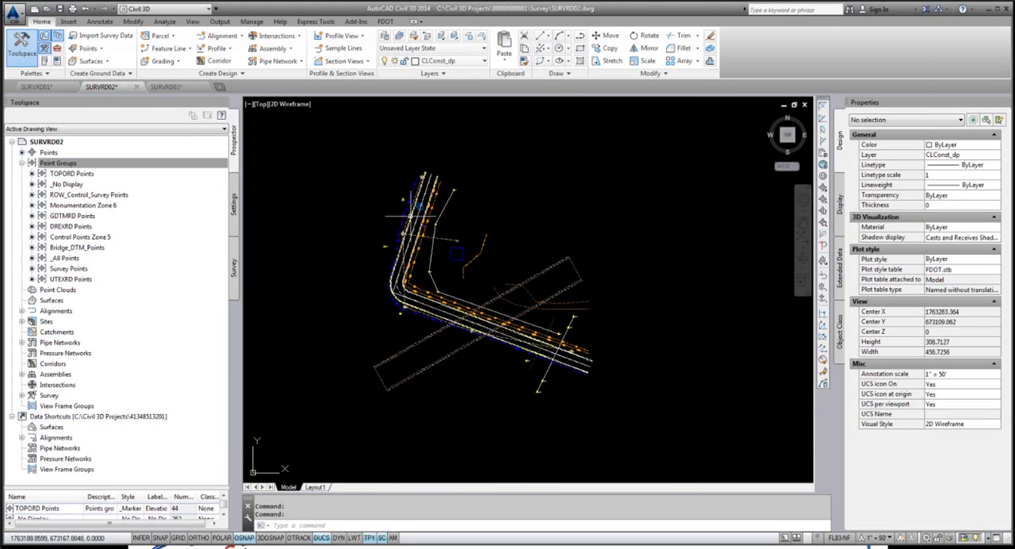
left_click(58, 162)
right_click(76, 184)
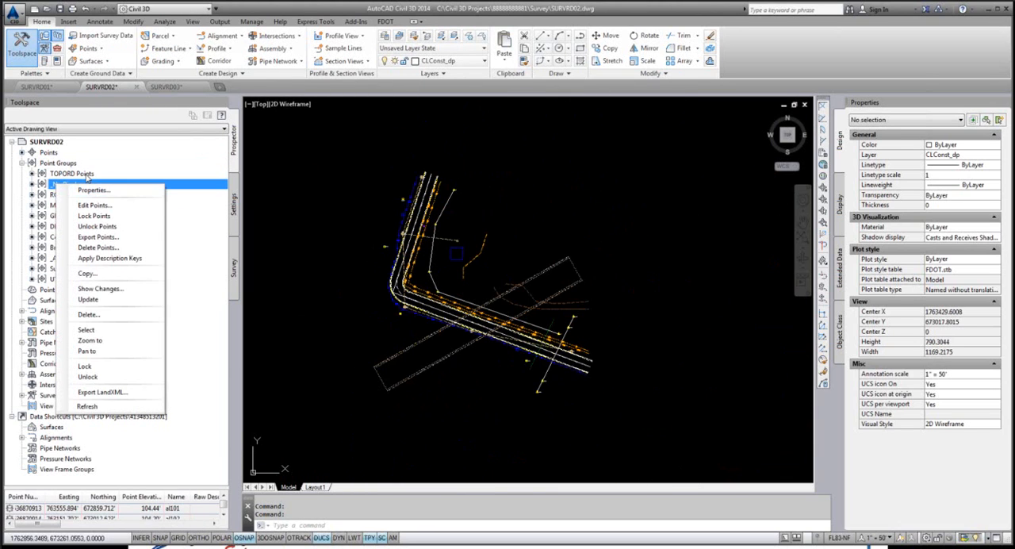
left_click(71, 173)
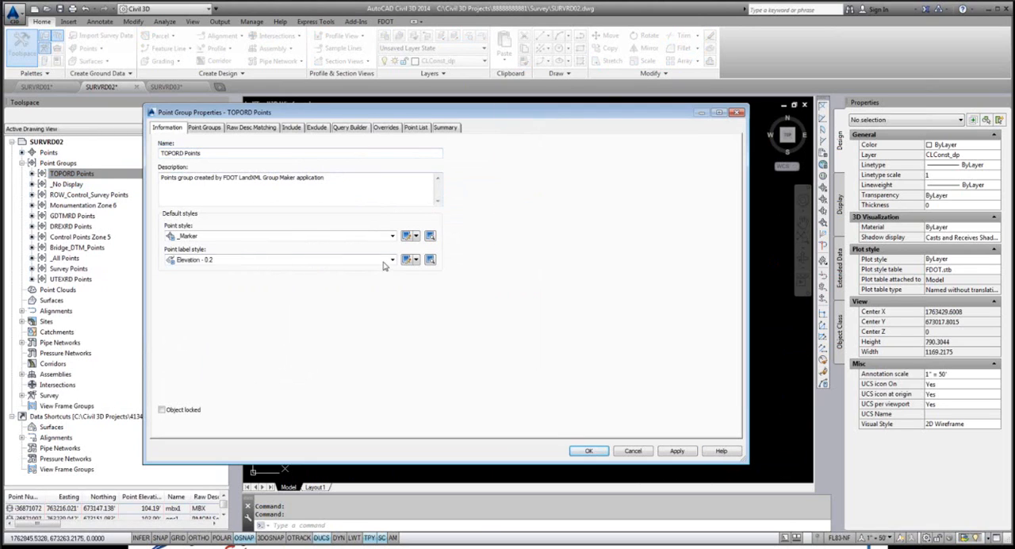
left_click(385, 128)
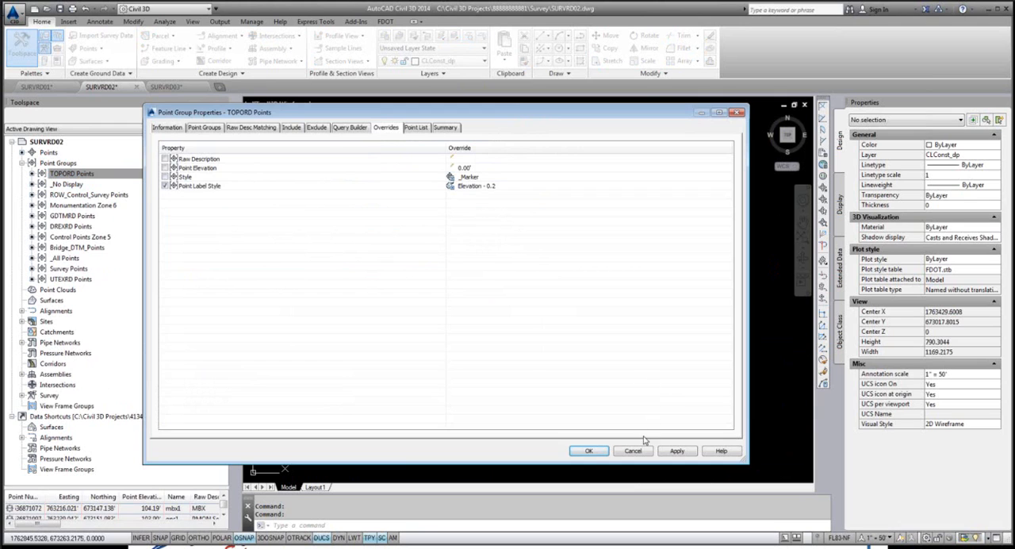
left_click(588, 450)
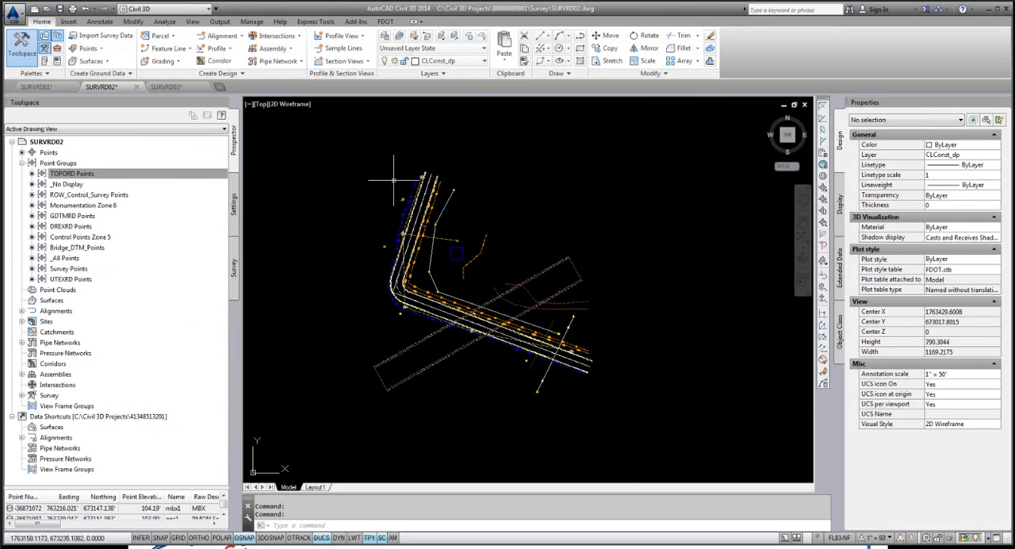
Step: Select the CMON monument point west of the water line
scroll(388, 190, "up", 10)
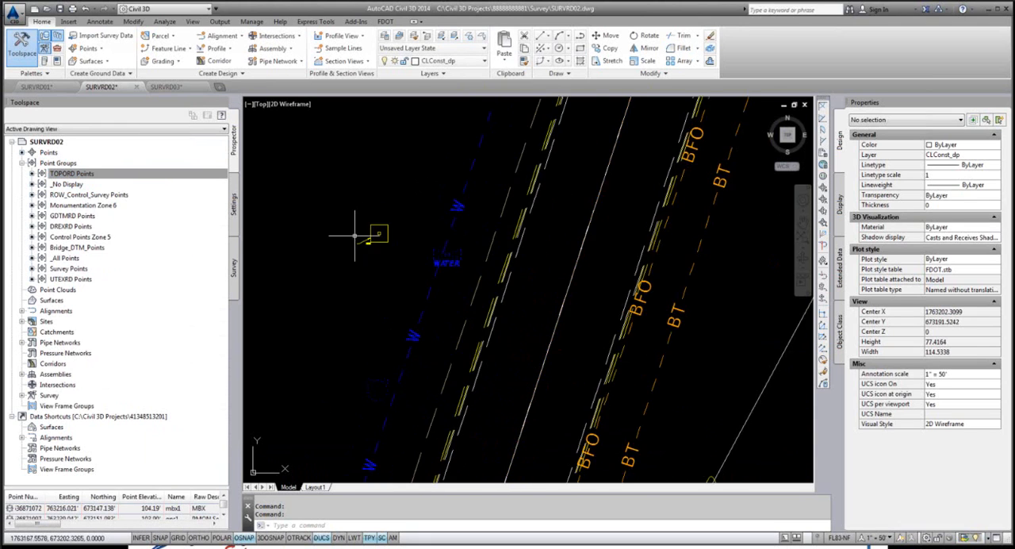
scroll(354, 235, "up", 5)
left_click(374, 274)
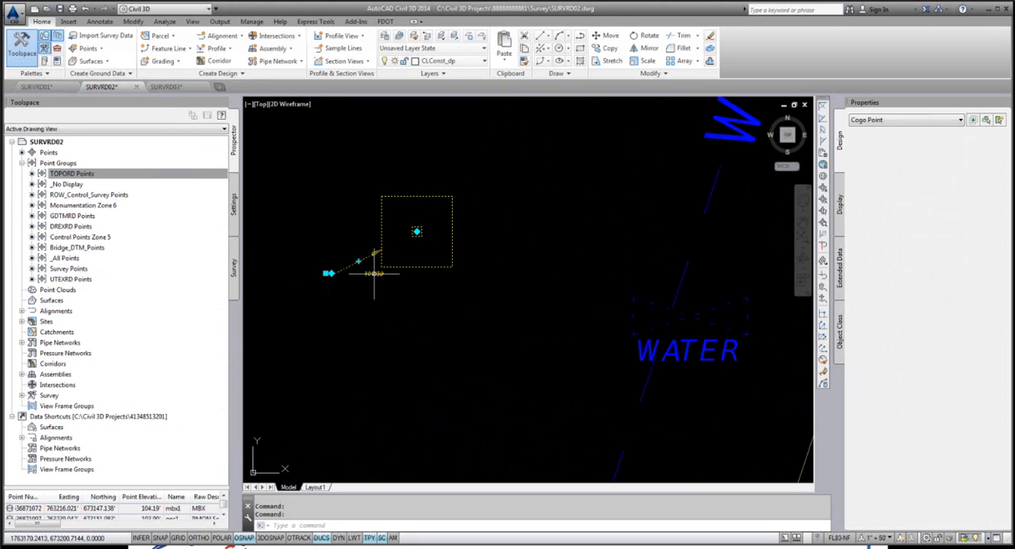
left_click(416, 231)
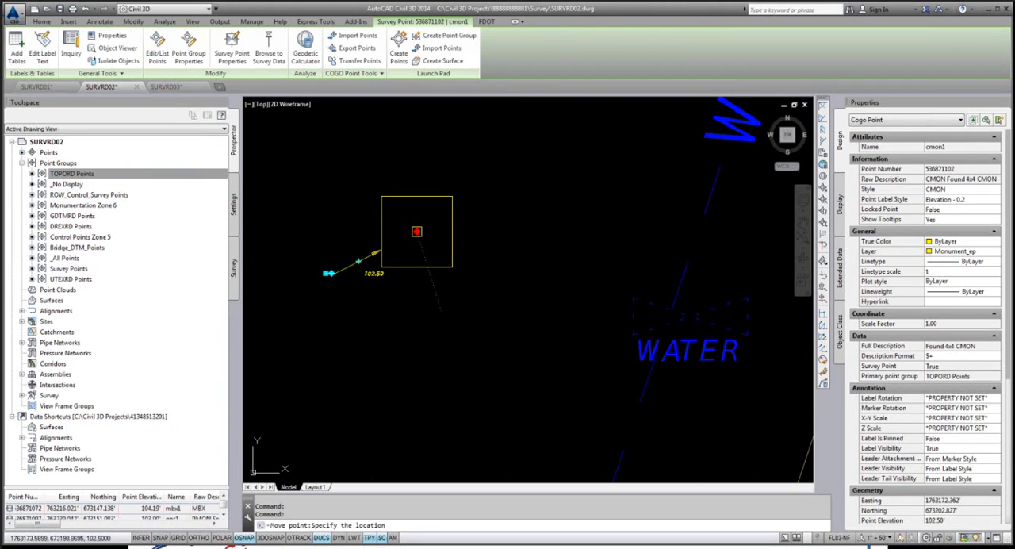
right_click(440, 308)
left_click(453, 475)
Step: Move the CMON point's elevation label to the lower right of its square monument symbol
left_click(328, 273)
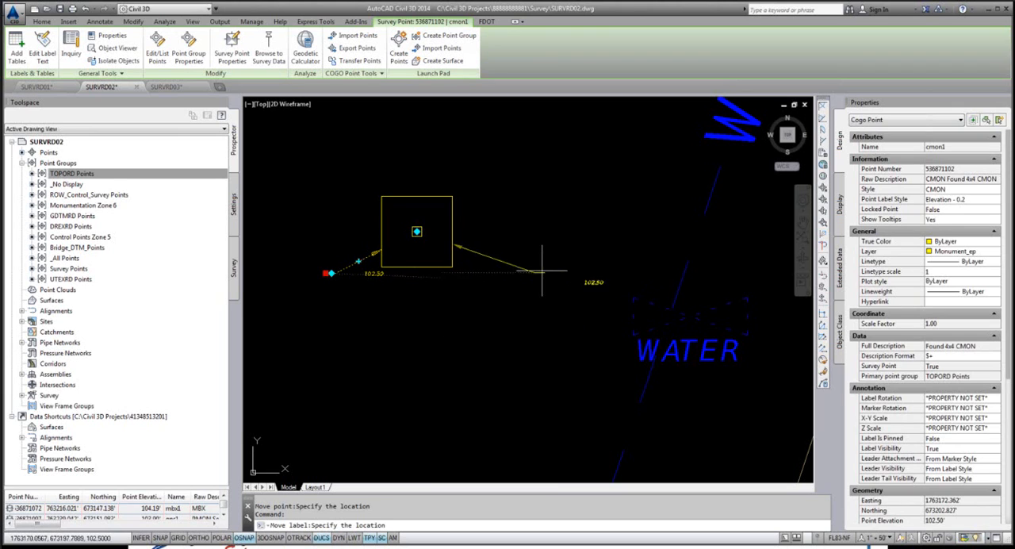
left_click(511, 300)
right_click(525, 186)
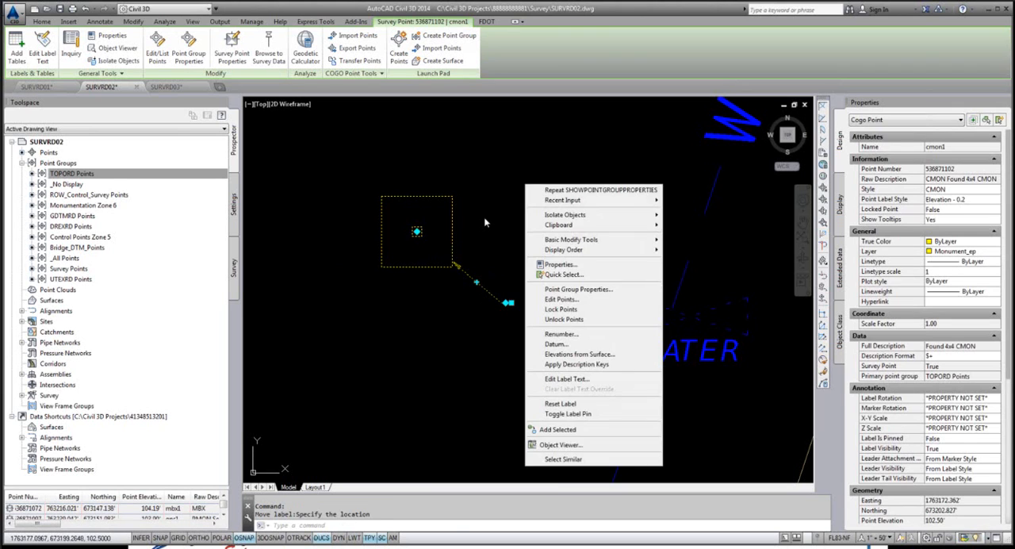
left_click(485, 220)
scroll(581, 308, "up", 6)
scroll(577, 289, "down", 4)
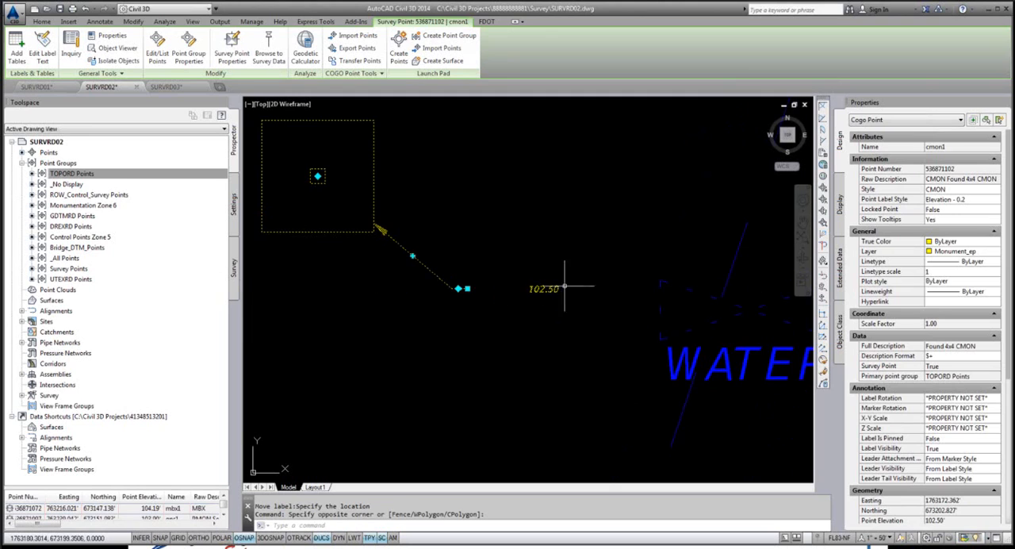
Step: Set the default point label style of the TOPORD Points group to Description - 0.2
left_click(100, 176)
right_click(100, 176)
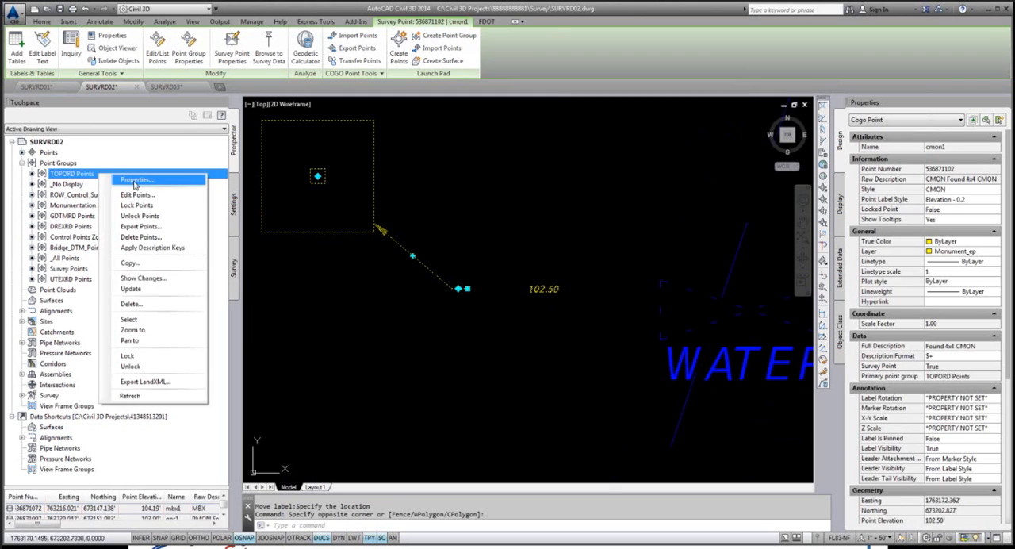
left_click(141, 180)
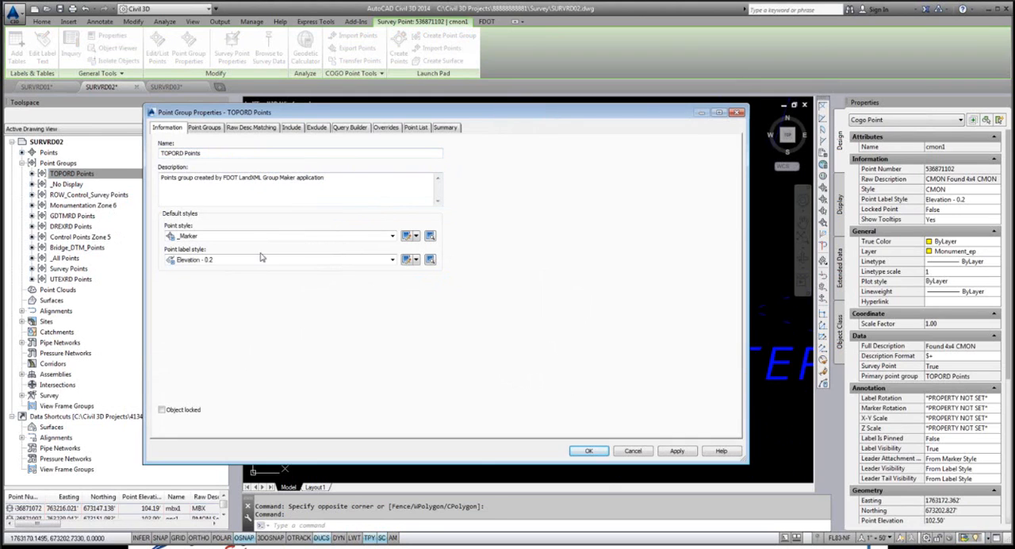
left_click(392, 259)
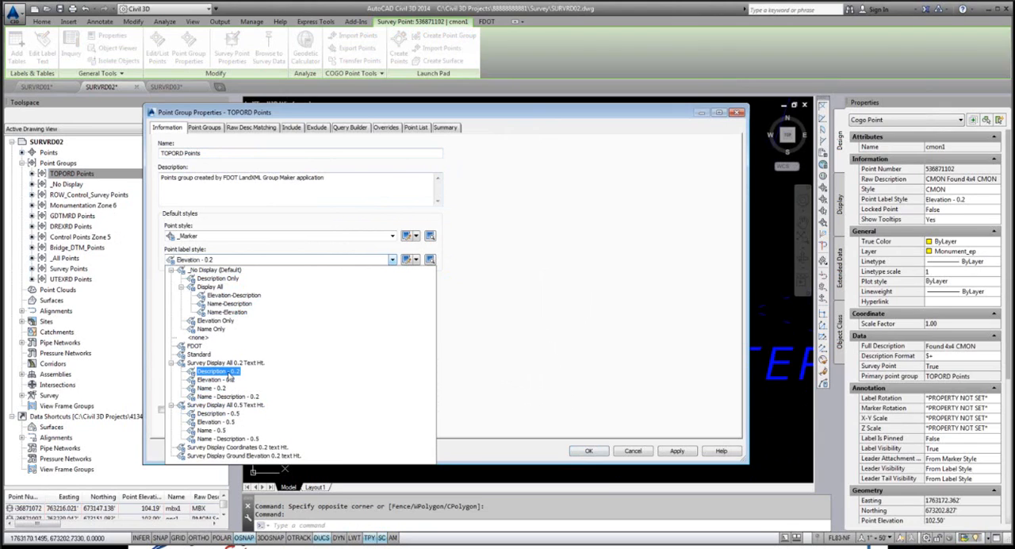
left_click(227, 373)
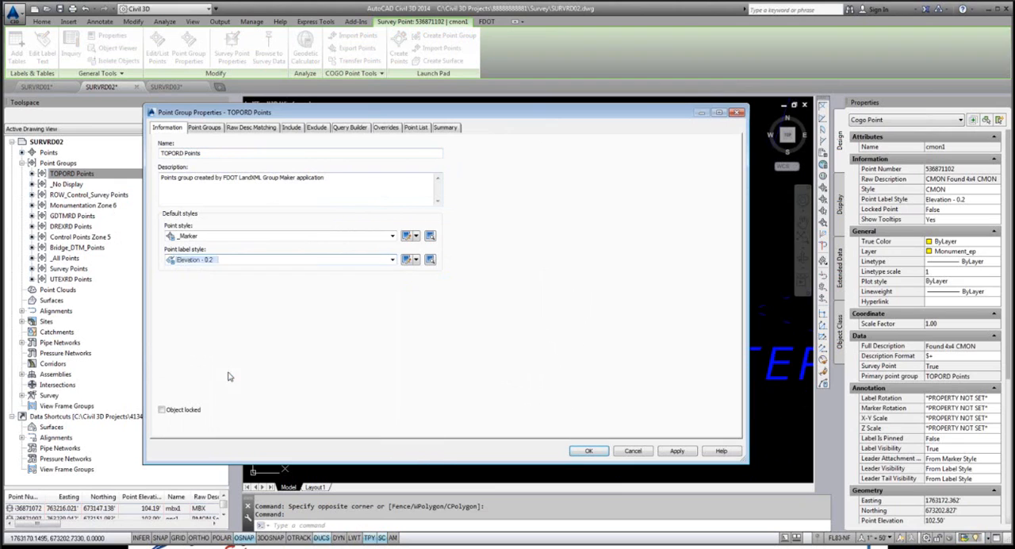
left_click(588, 451)
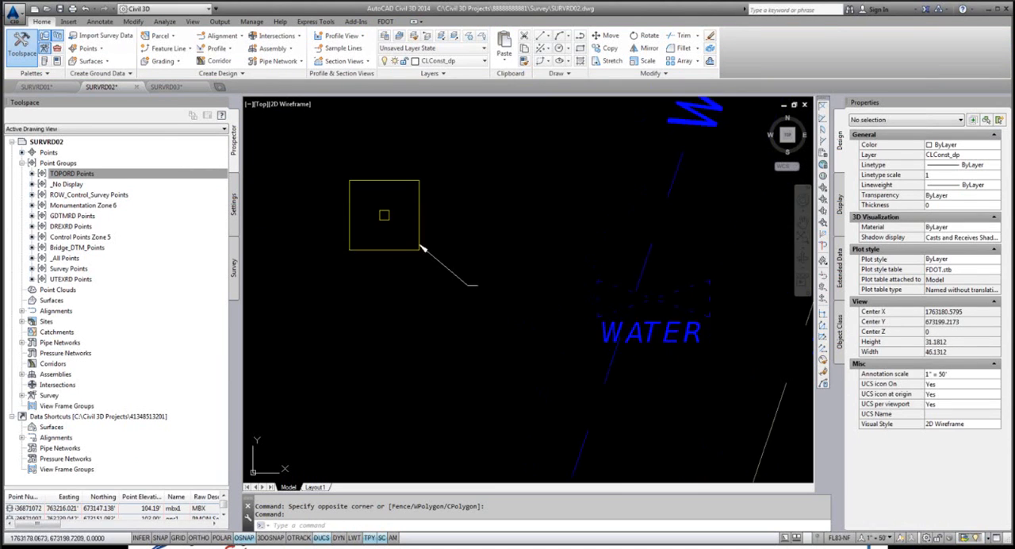
Step: Set the default point label style of the TOPORD Points group to Survey Display All 0.5 Text Ht
right_click(82, 176)
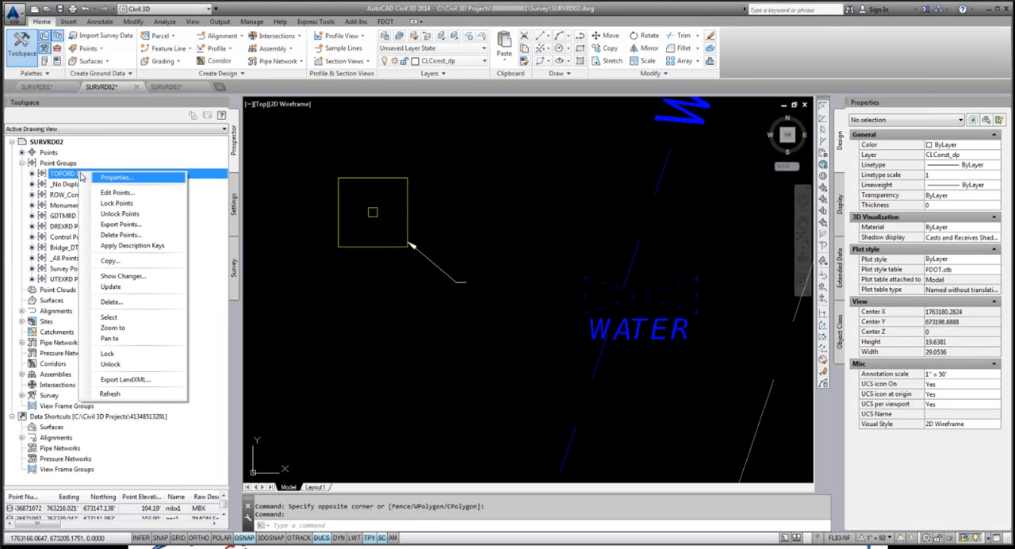
left_click(87, 176)
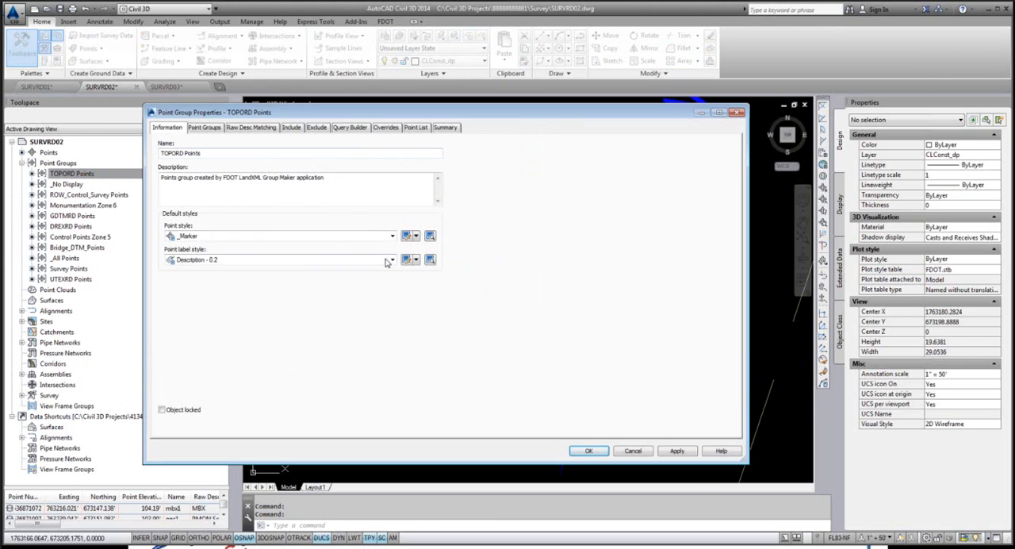
left_click(391, 261)
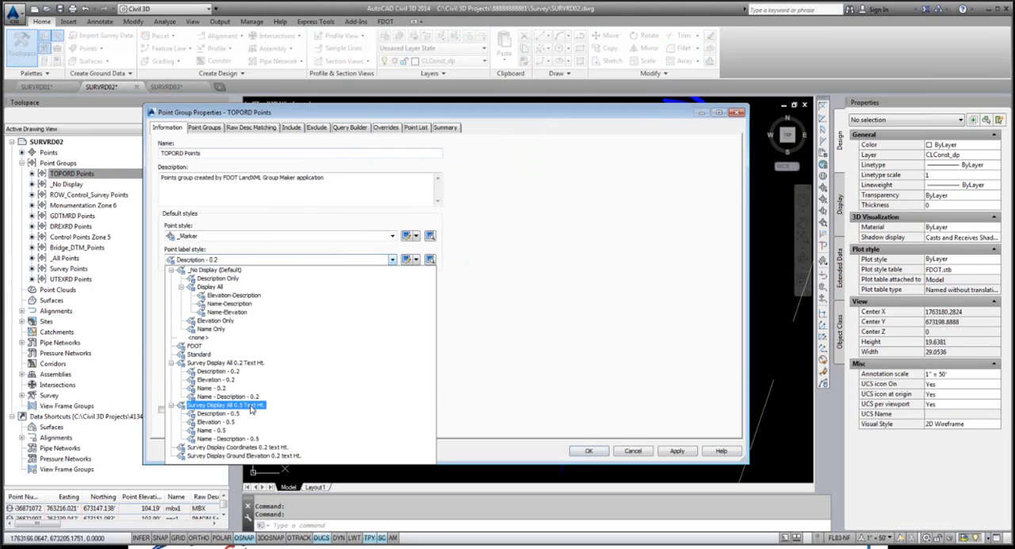
left_click(250, 406)
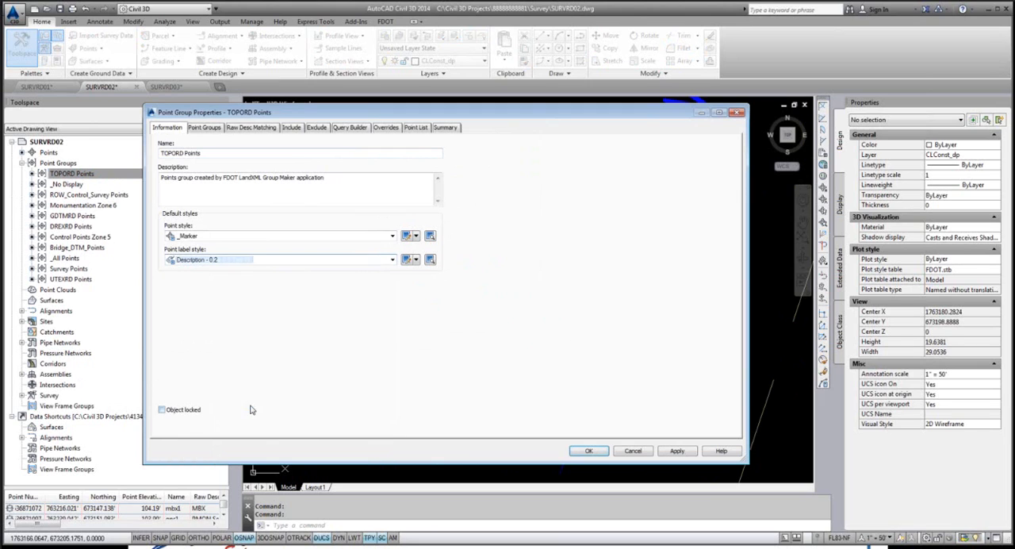
left_click(588, 450)
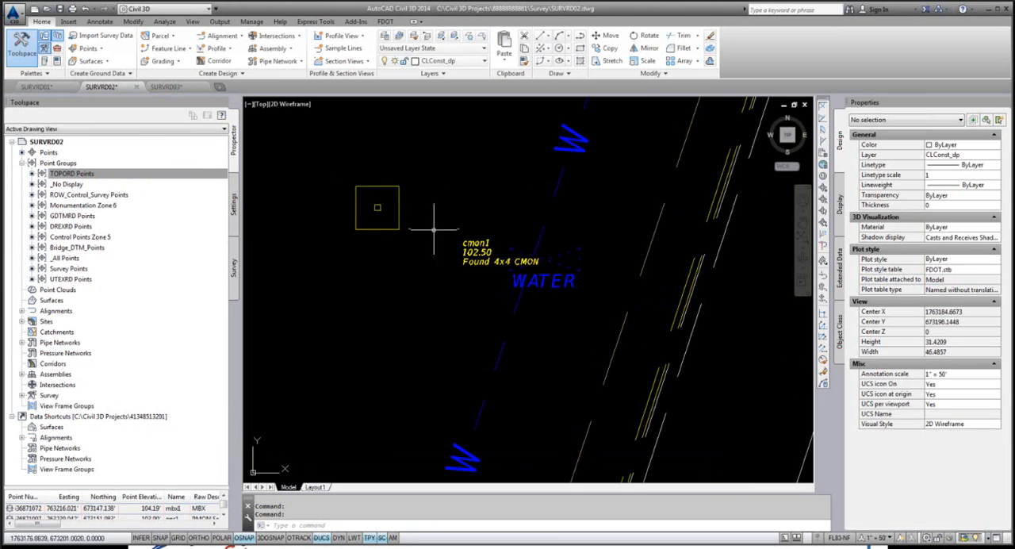
Step: Reset the cmon1 point's label to its default position beside the square monument symbol
scroll(452, 230, "up", 4)
left_click(500, 280)
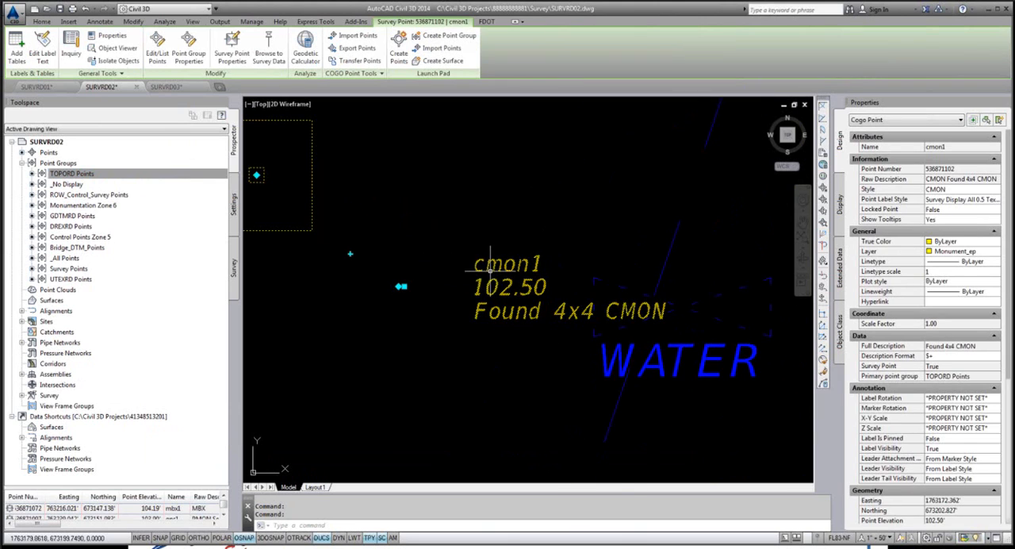
right_click(490, 269)
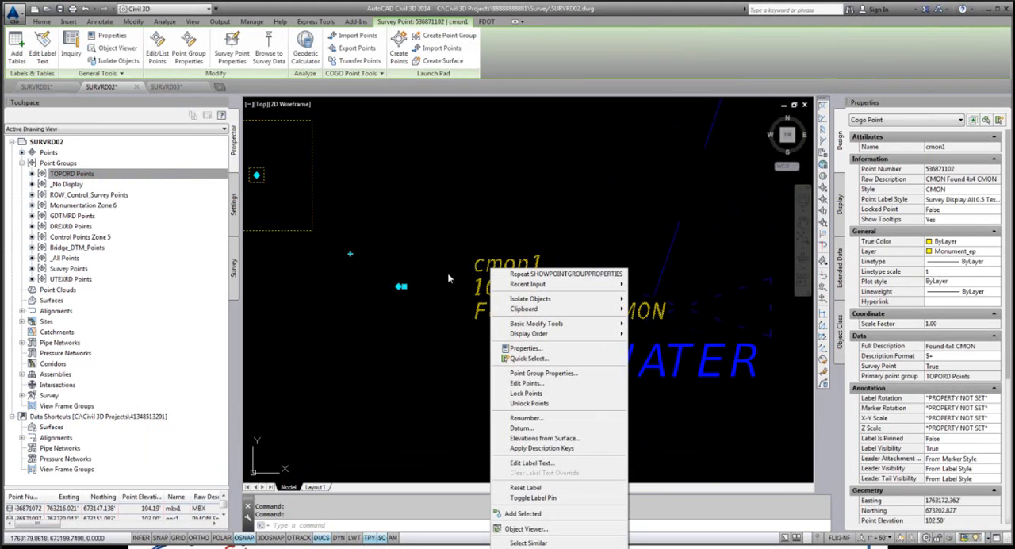
left_click(527, 488)
scroll(365, 171, "up", 3)
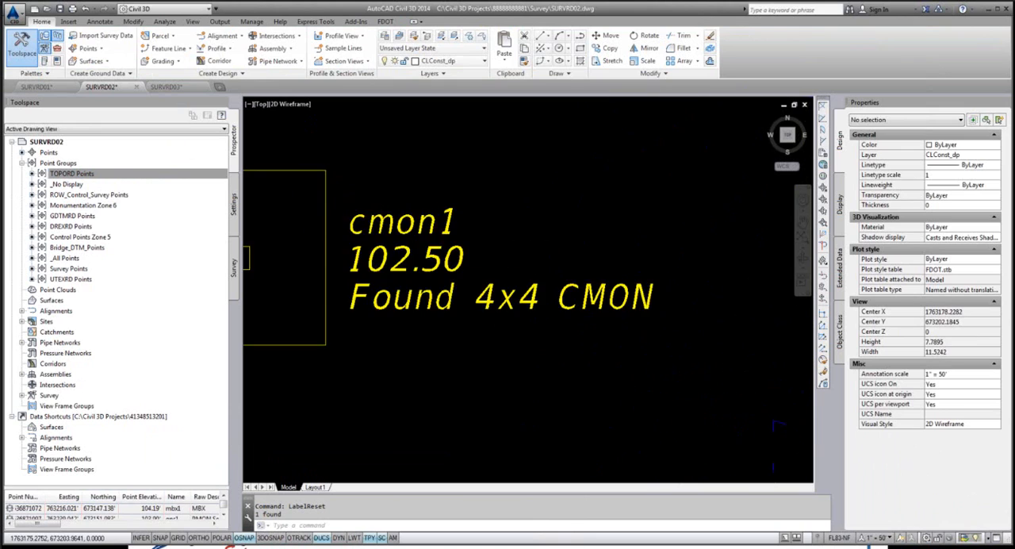
scroll(385, 204, "down", 6)
scroll(386, 204, "up", 3)
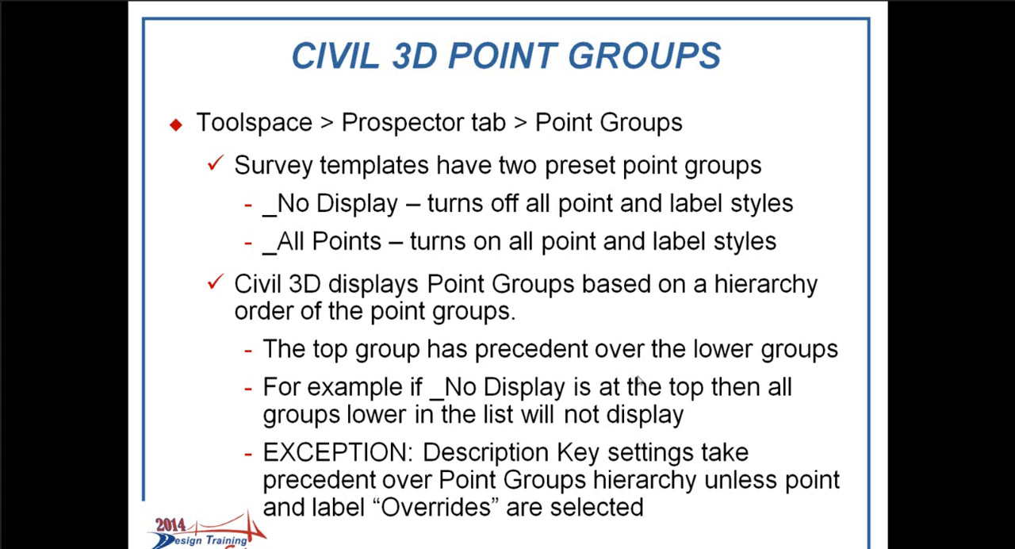
left_click(615, 365)
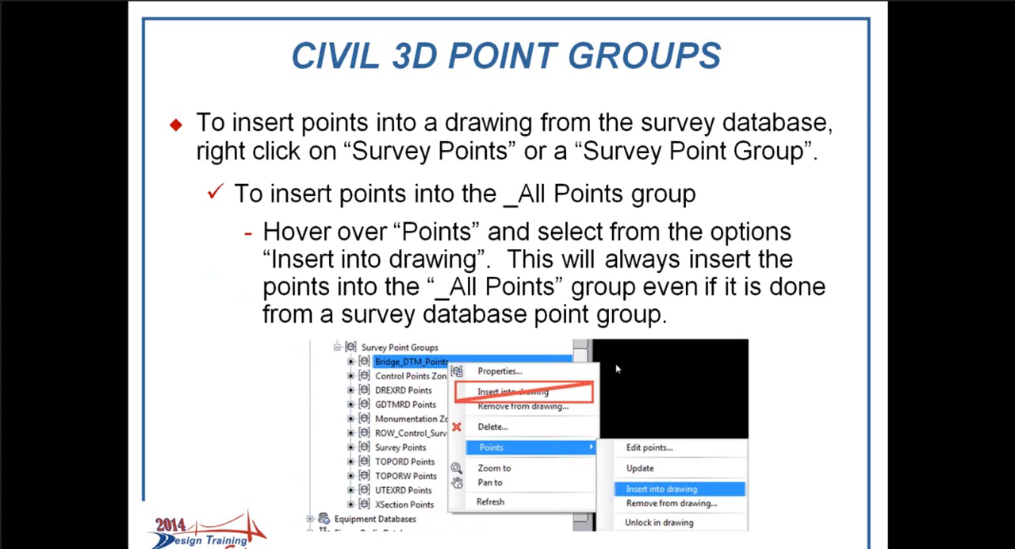
left_click(617, 365)
left_click(620, 371)
left_click(621, 371)
left_click(621, 371)
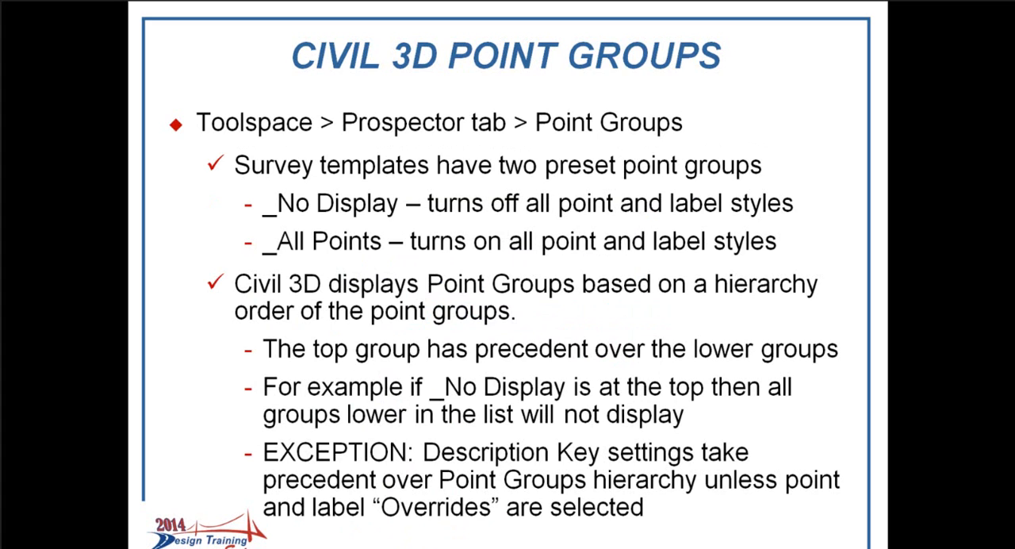
Step: Switch back to Civil 3D and move the _No Display group to the first position in the point group order
key("alt+Tab")
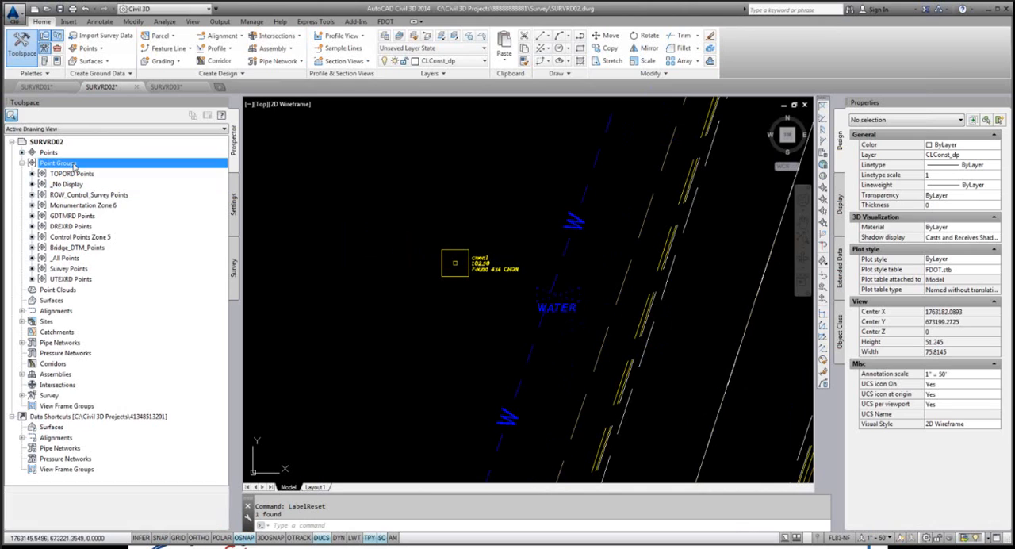
right_click(74, 165)
left_click(119, 170)
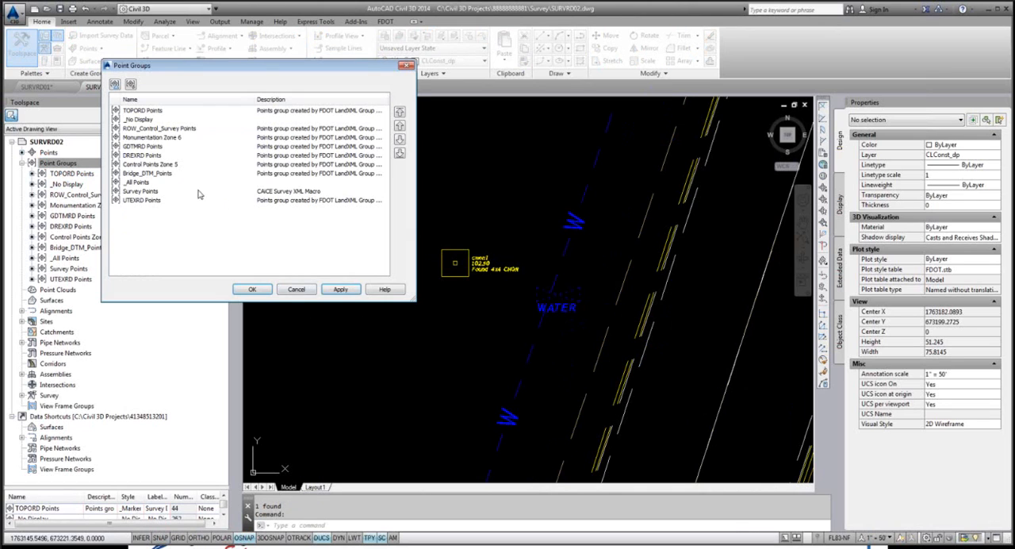
left_click(150, 119)
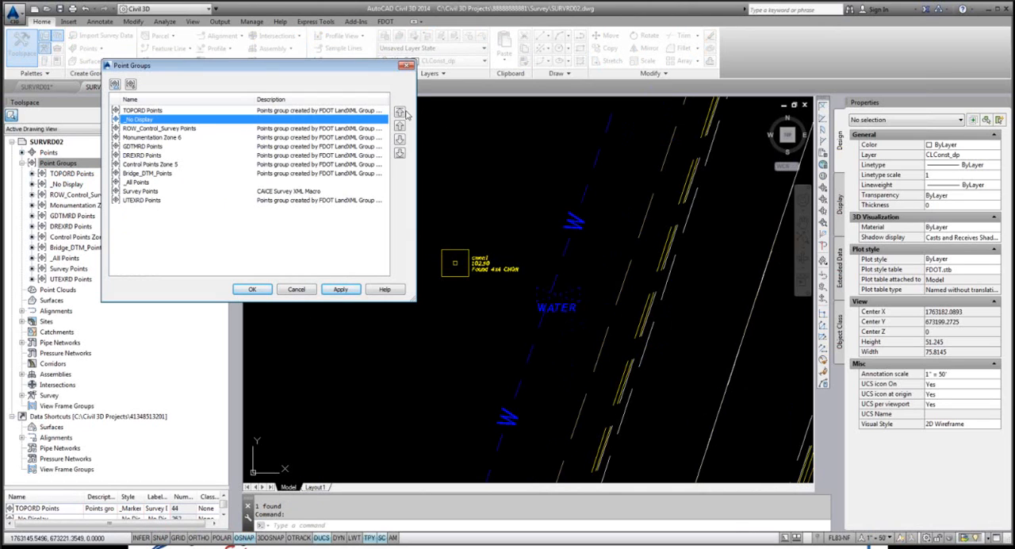
left_click(400, 113)
left_click(252, 289)
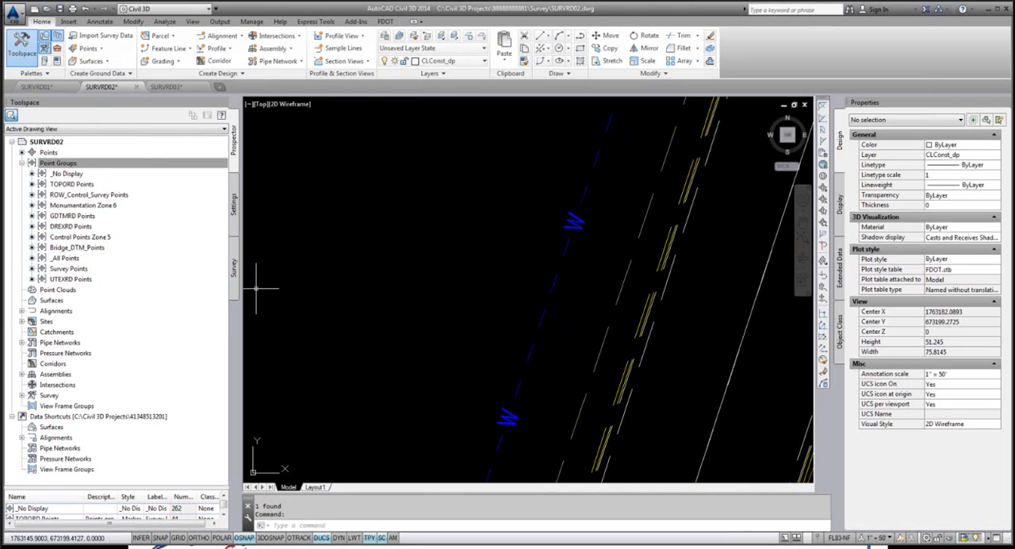
Step: Regenerate the SURVRD02 drawing to refresh the point display
left_click(107, 165)
right_click(91, 165)
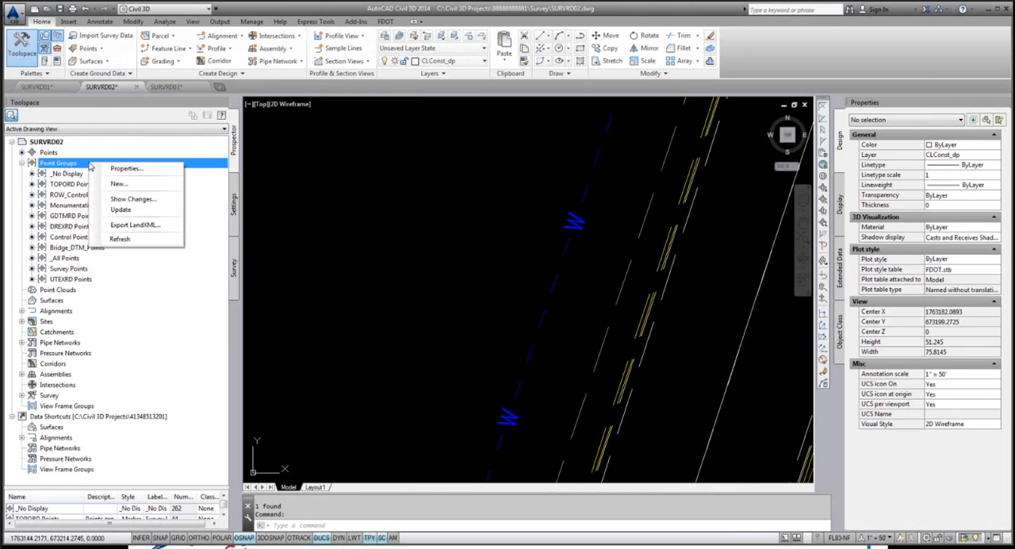
left_click(346, 525)
type("re")
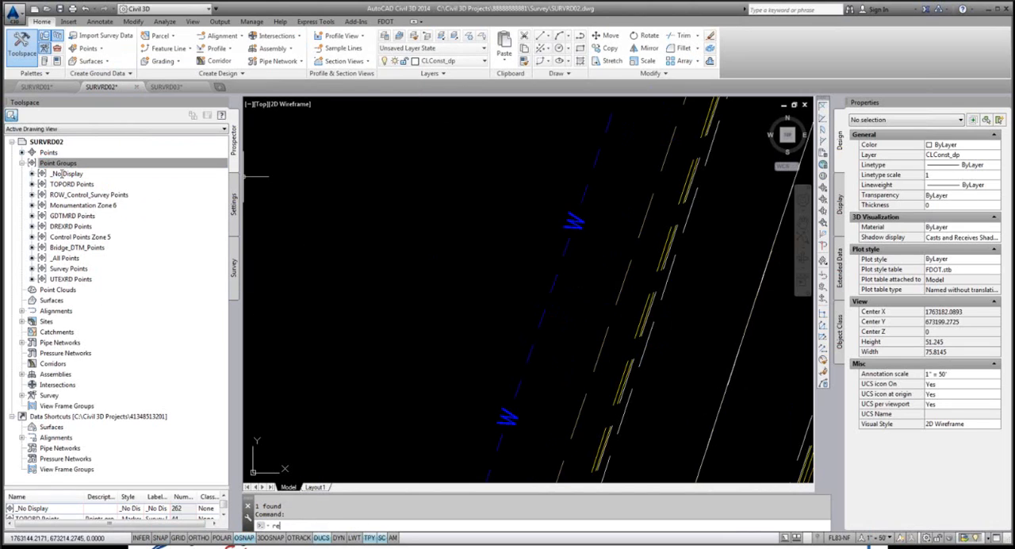
key("Return")
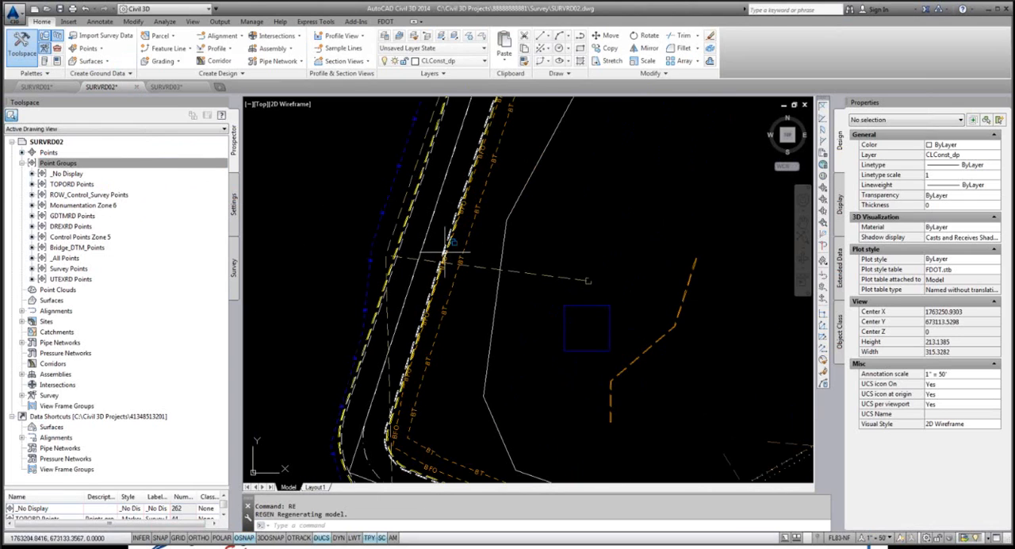
scroll(407, 227, "down", 2)
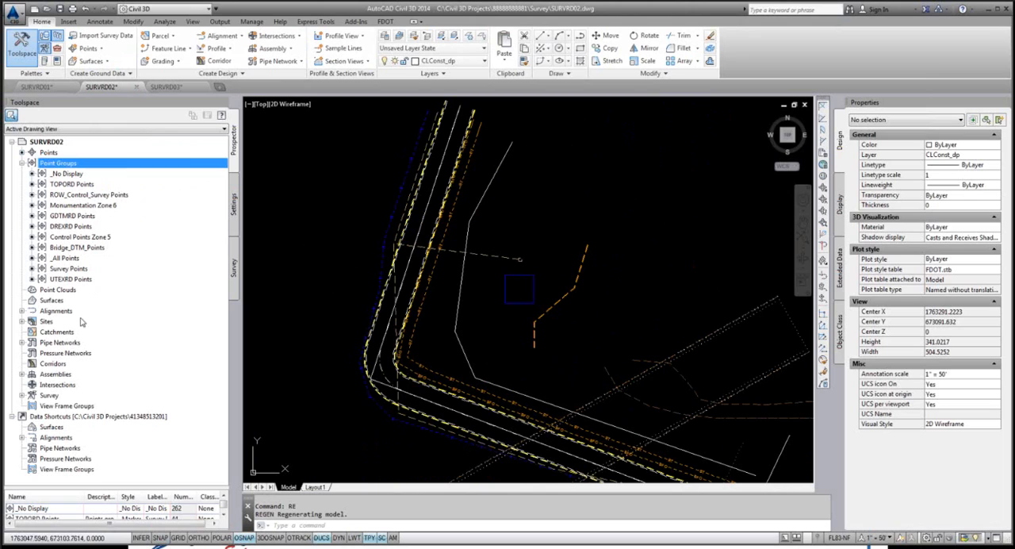
Step: Open the 8888888-Grouped survey database and review its survey point groups and figure groups
left_click(234, 268)
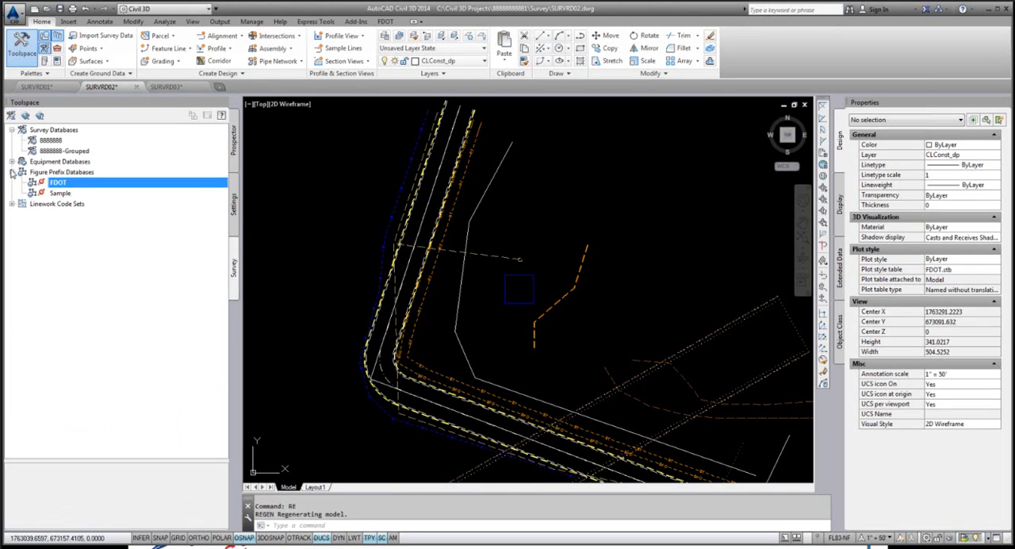
left_click(51, 142)
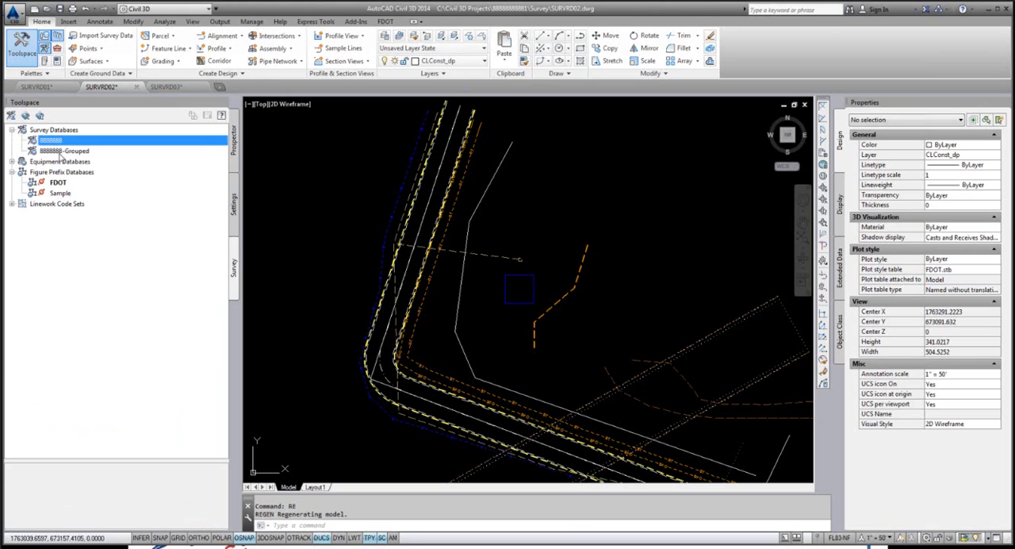
left_click(63, 151)
right_click(72, 151)
left_click(96, 158)
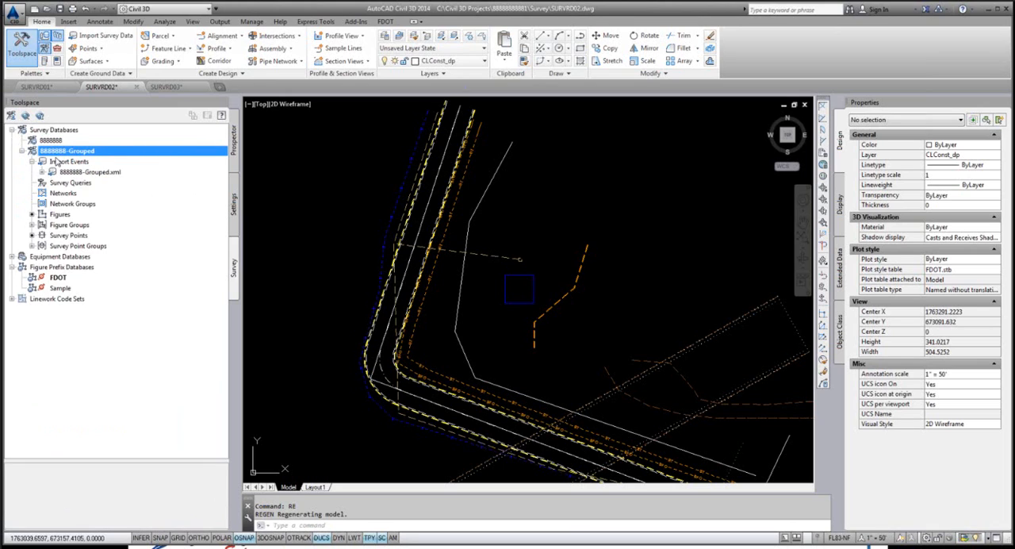
left_click(31, 245)
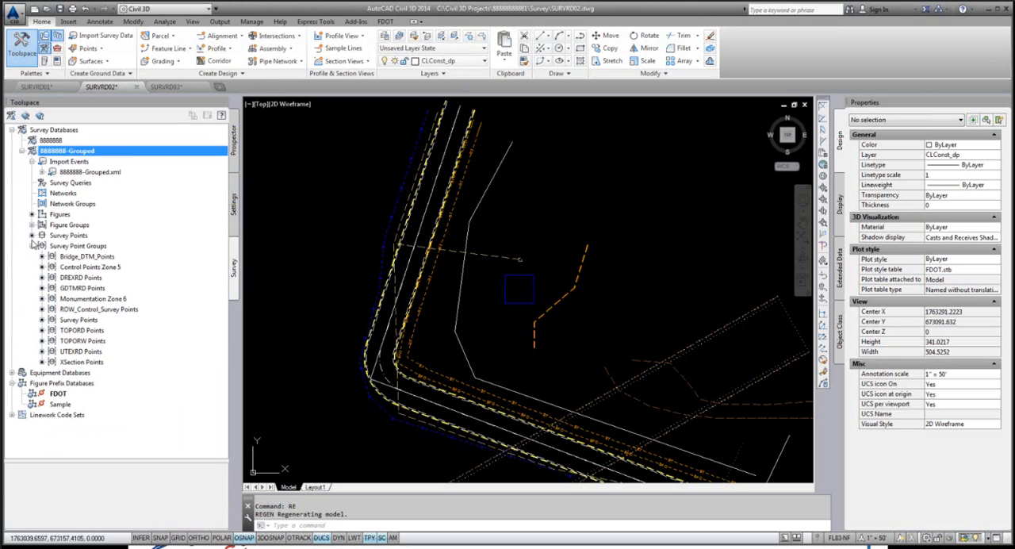
left_click(35, 246)
left_click(32, 224)
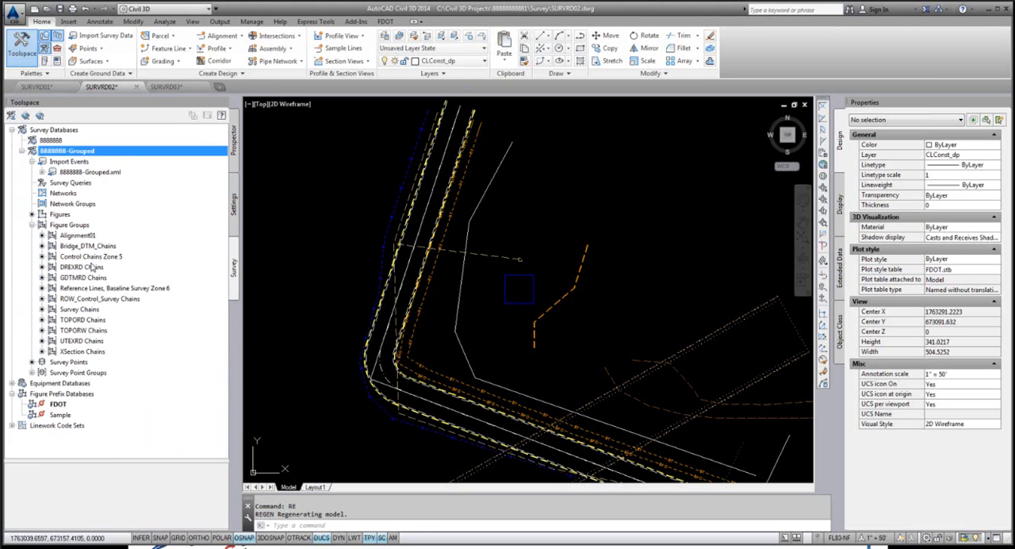
left_click(235, 142)
scroll(436, 210, "down", 2)
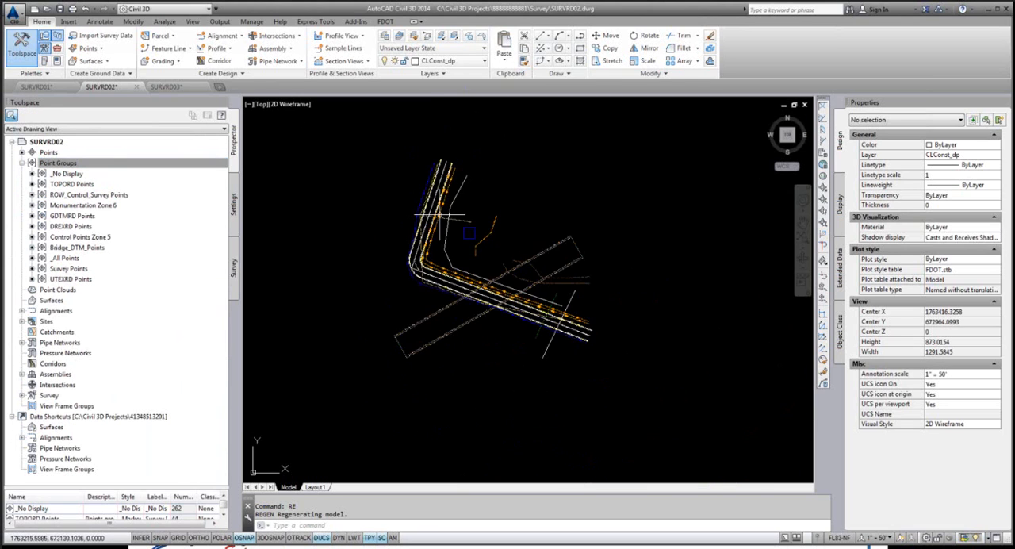
scroll(490, 261, "up", 2)
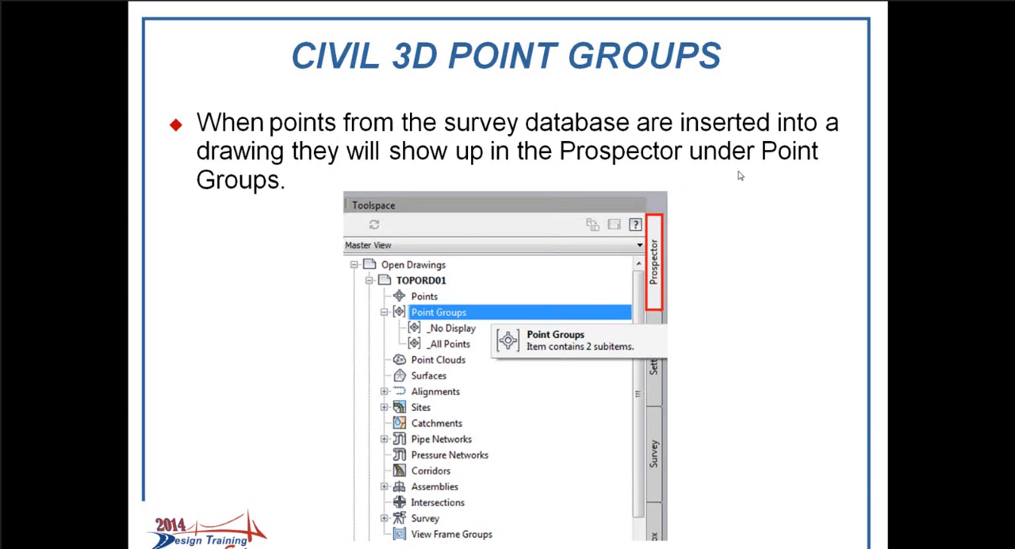
left_click(754, 194)
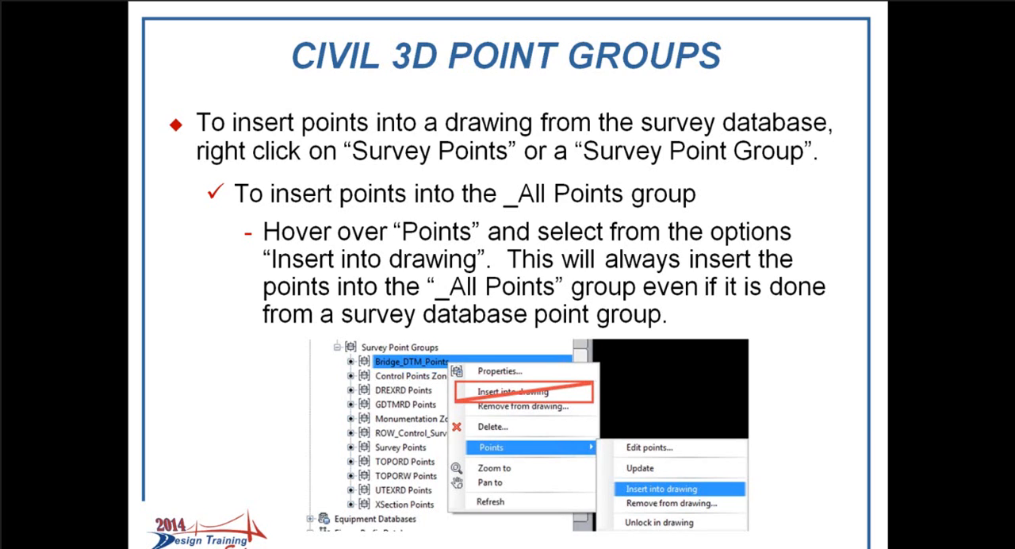
key("Right")
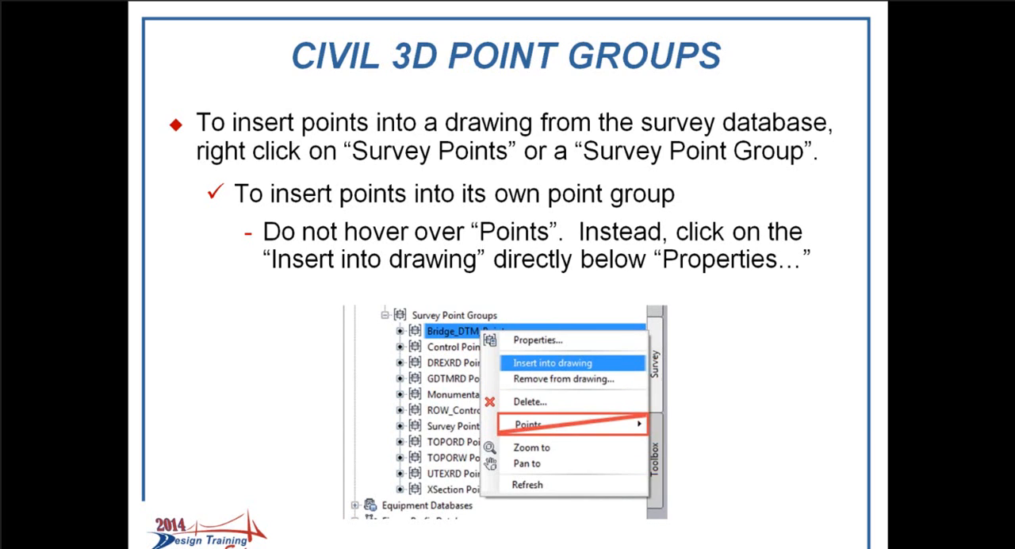
Step: Switch back to Civil 3D and make the SURVRD03 drawing active
key("alt+Tab")
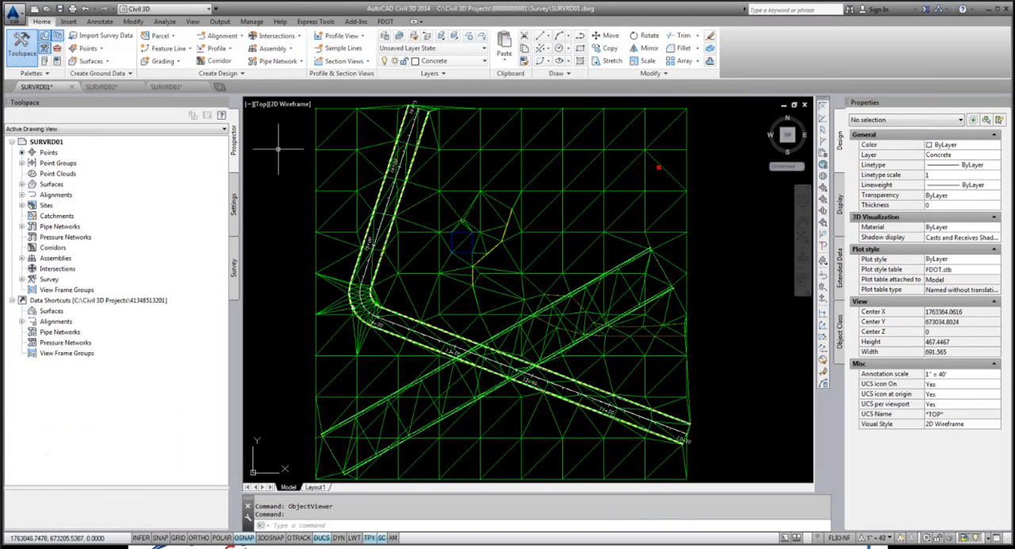
left_click(167, 88)
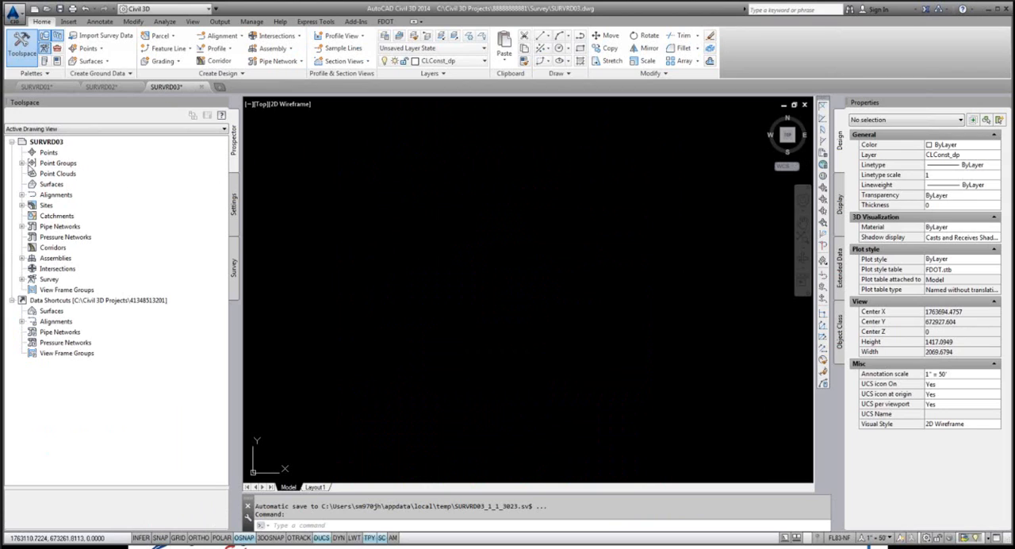
Step: Expand the SURVRD03 point groups and review the _All Points and _No Display groups
left_click(22, 163)
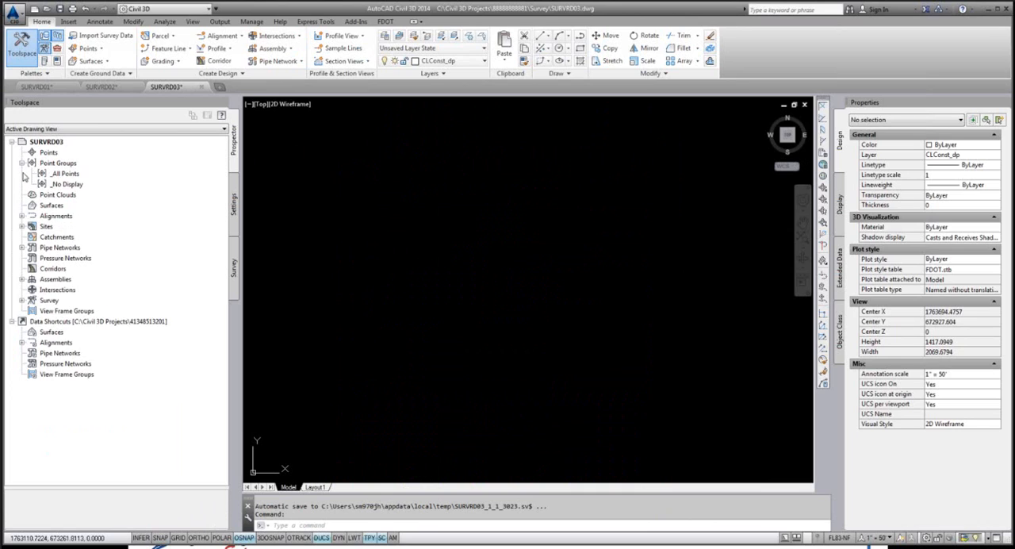
left_click(66, 164)
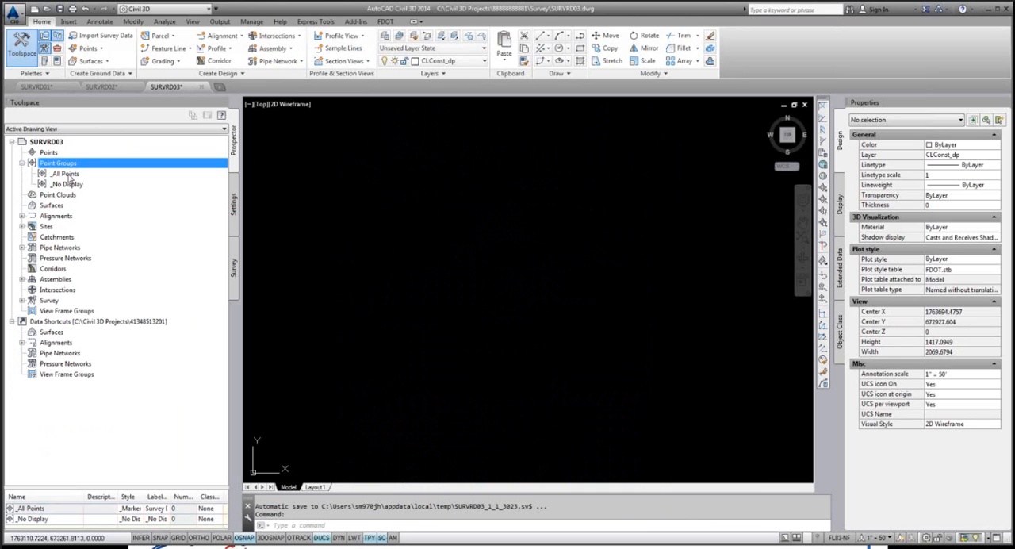
left_click(68, 175)
left_click(70, 184)
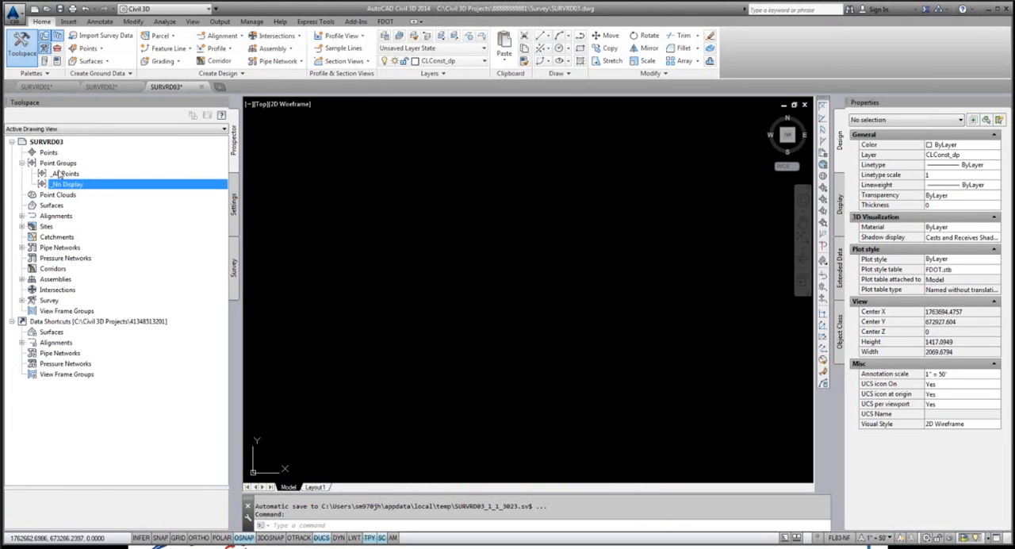
Step: Insert only the points of the DREXRD Points survey point group from the 8888888-Grouped database into the drawing
left_click(234, 268)
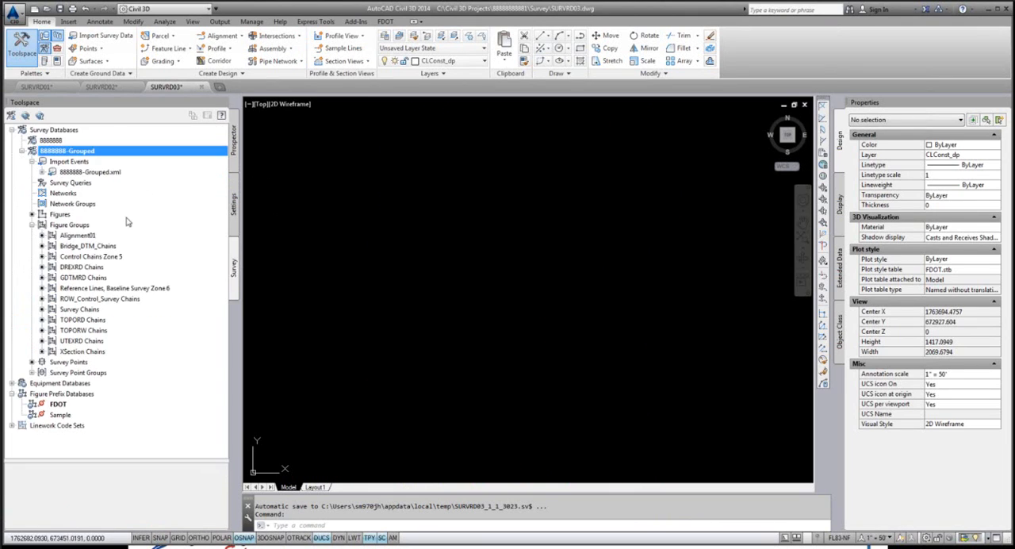
left_click(33, 225)
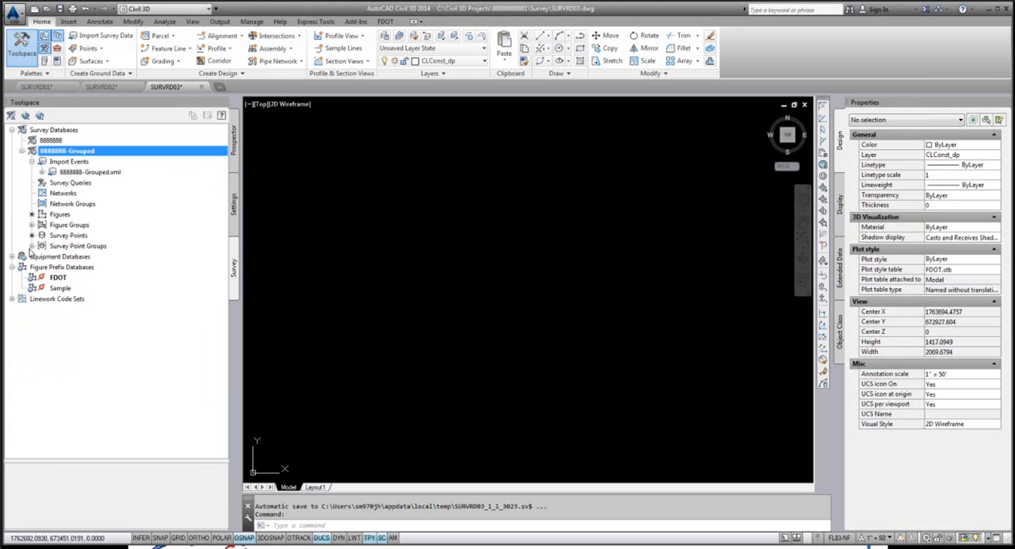
left_click(32, 246)
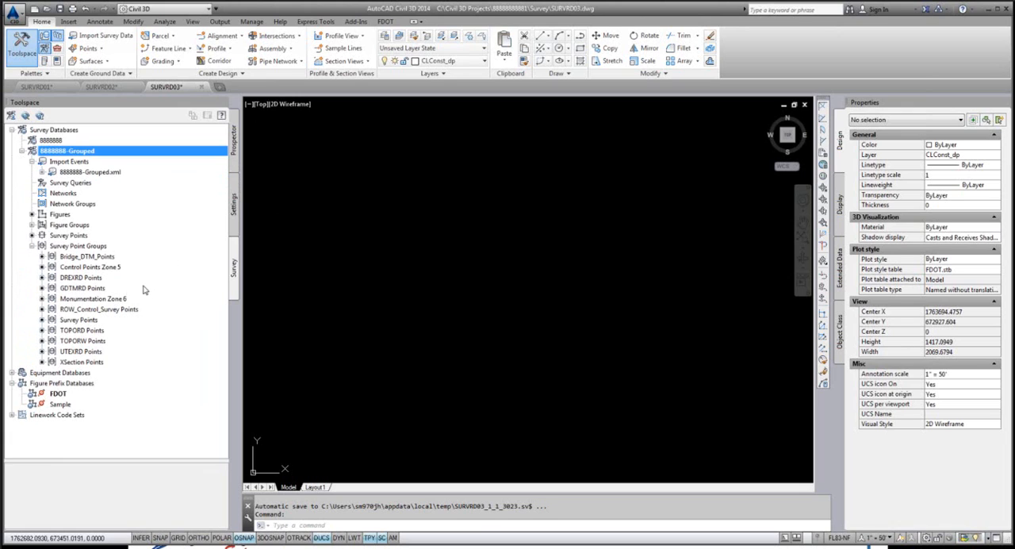
left_click(81, 279)
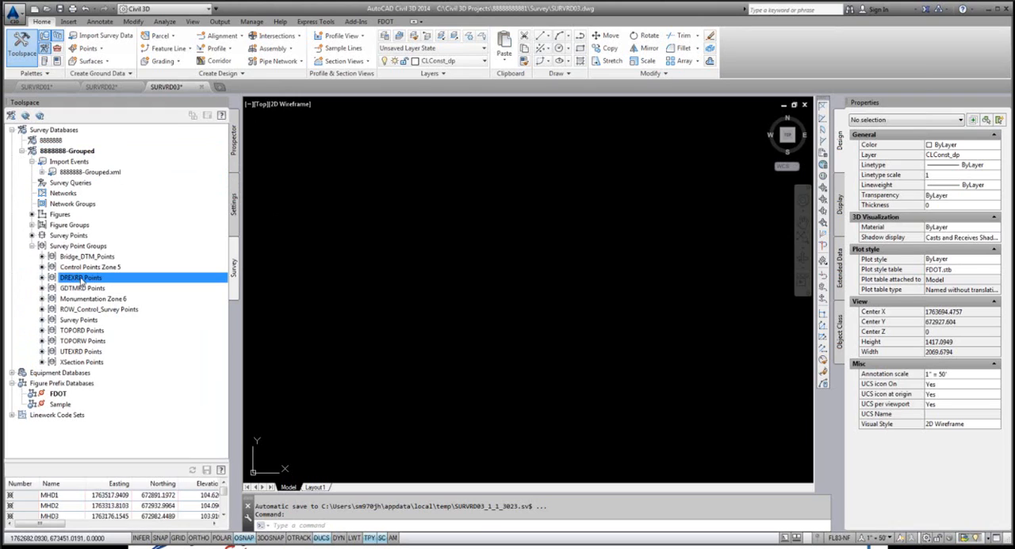
right_click(83, 282)
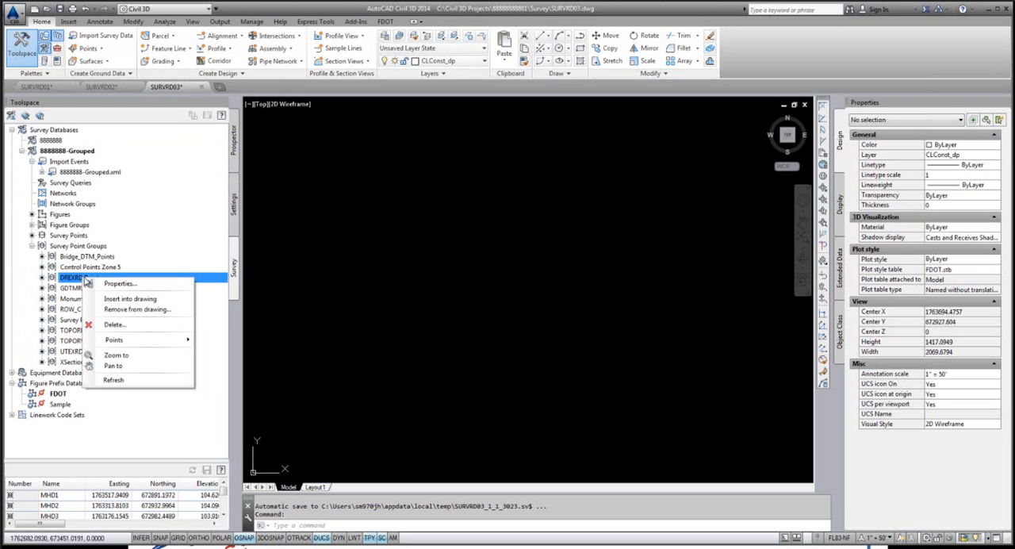
mouse_move(167, 341)
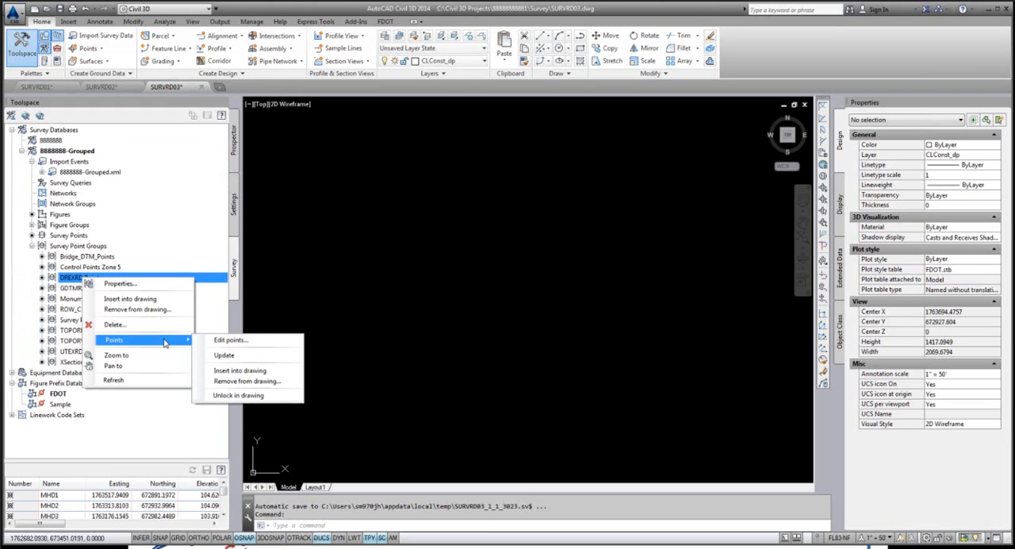
left_click(240, 371)
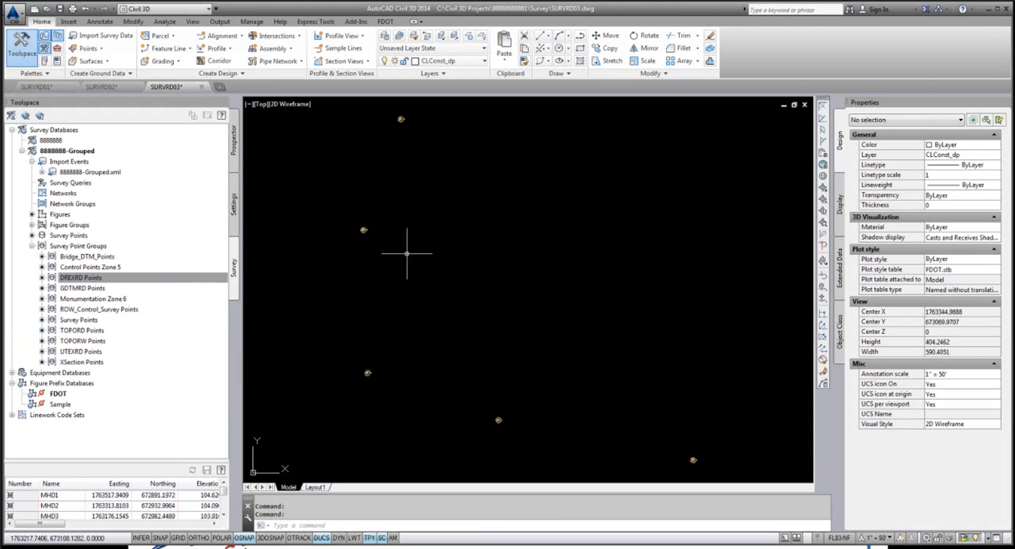
scroll(372, 204, "down", 2)
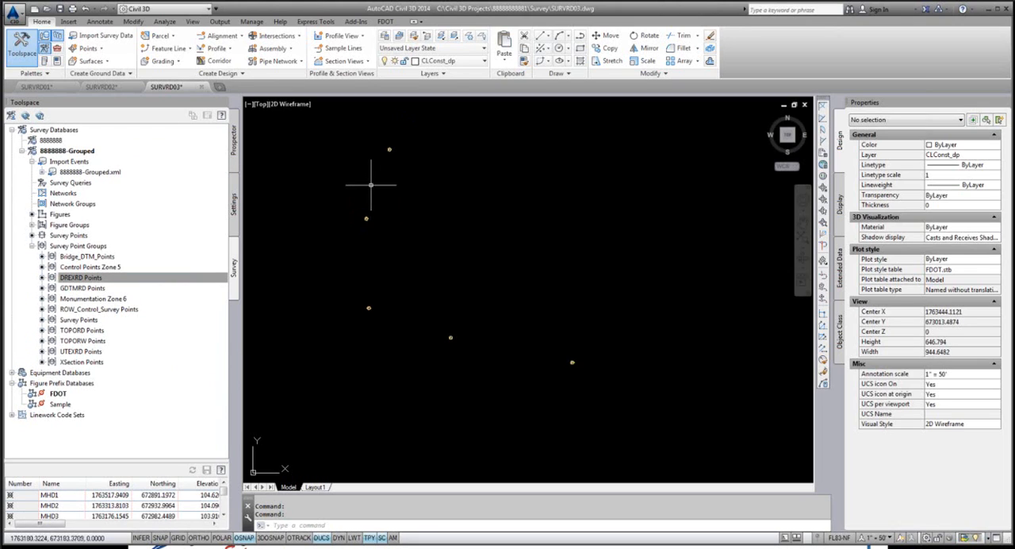
Step: Update the SURVRD03 point groups and check the points listed in the _All Points and _No Display groups
left_click(235, 141)
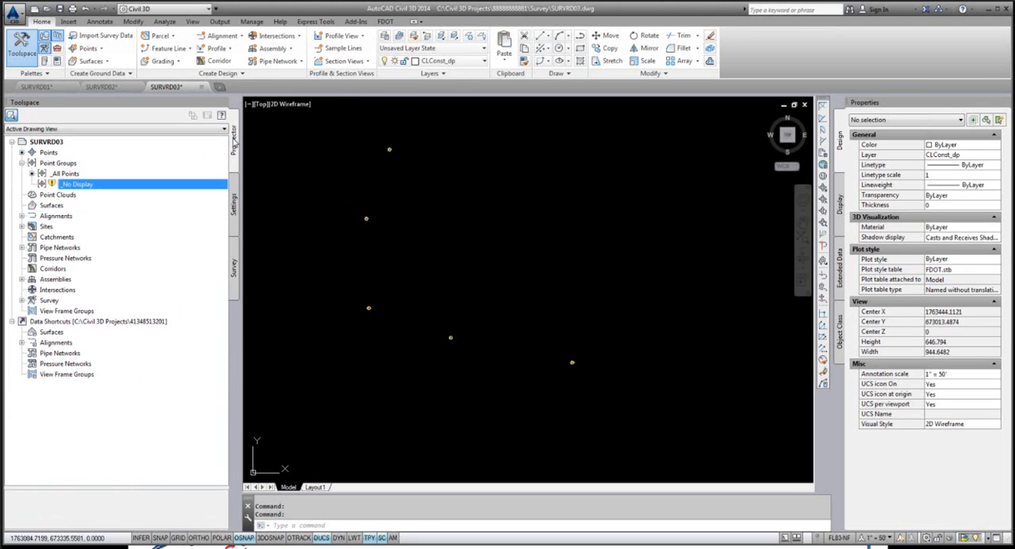
left_click(61, 162)
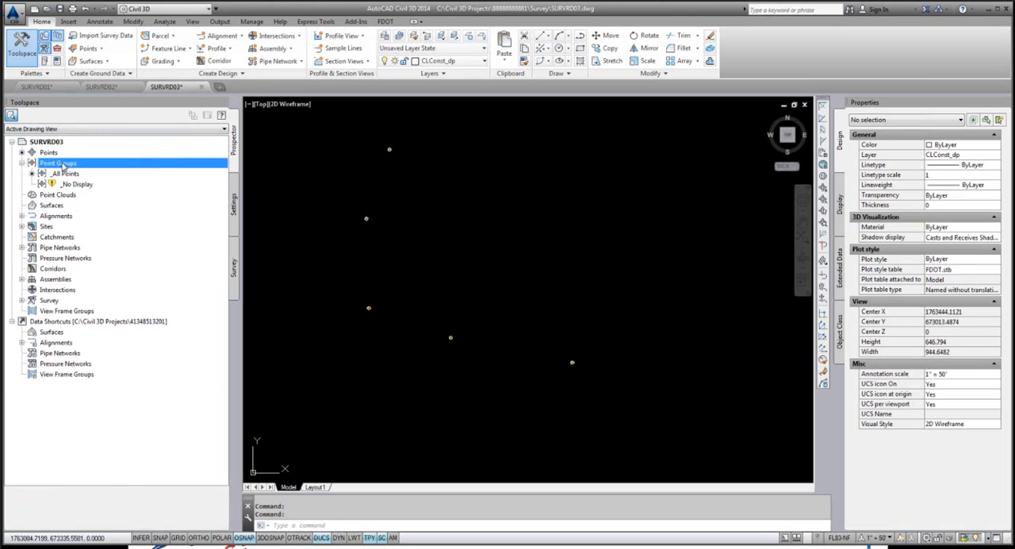
right_click(61, 163)
left_click(95, 210)
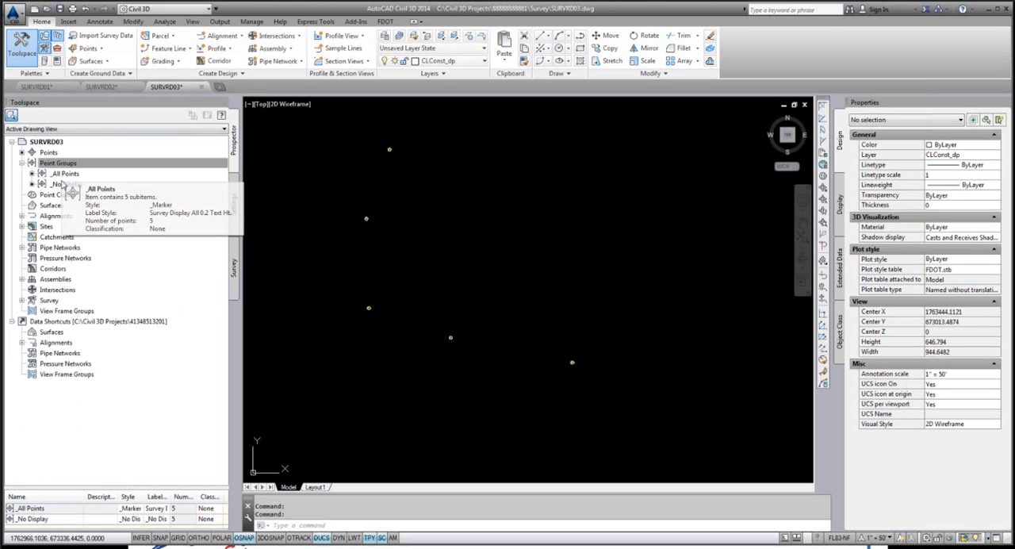
left_click(64, 184)
left_click(66, 174)
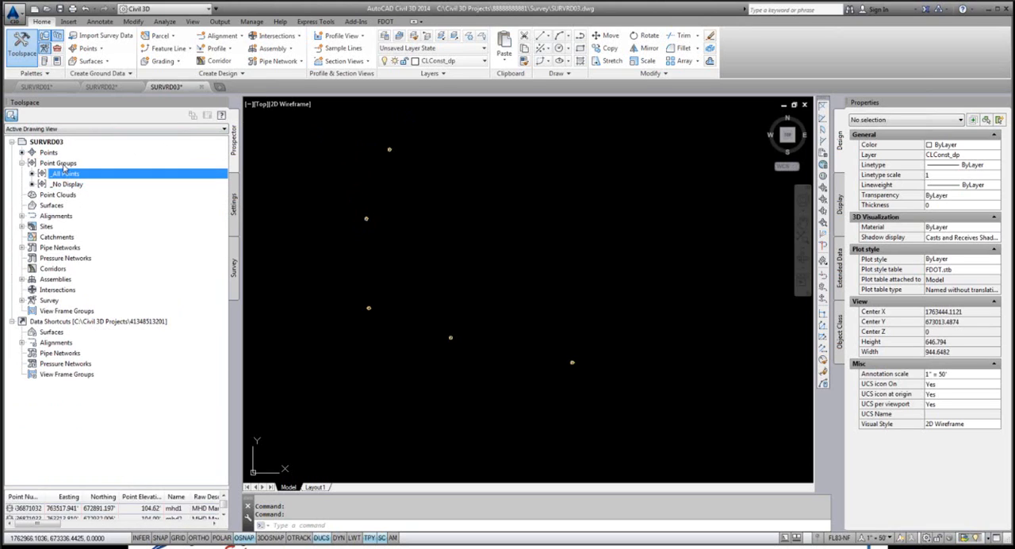
left_click(65, 163)
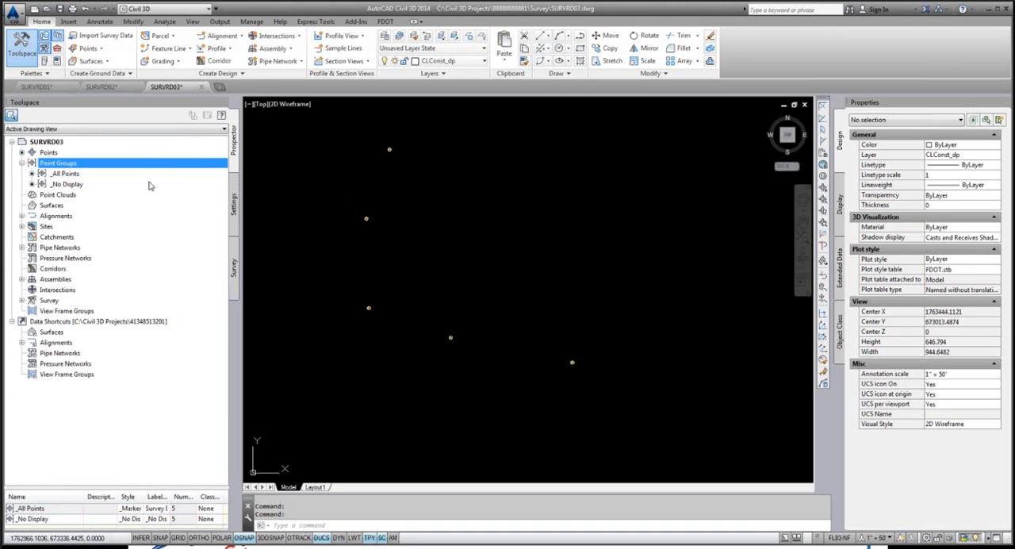
Step: Try to remove the DREXRD Points survey point group from the drawing as a group and regenerate the model
left_click(234, 268)
right_click(96, 279)
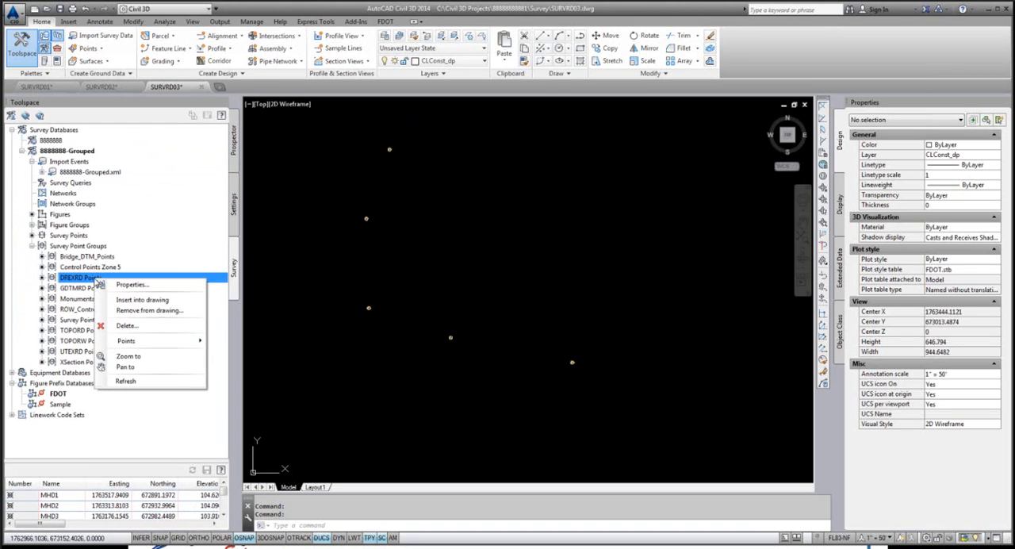
left_click(147, 312)
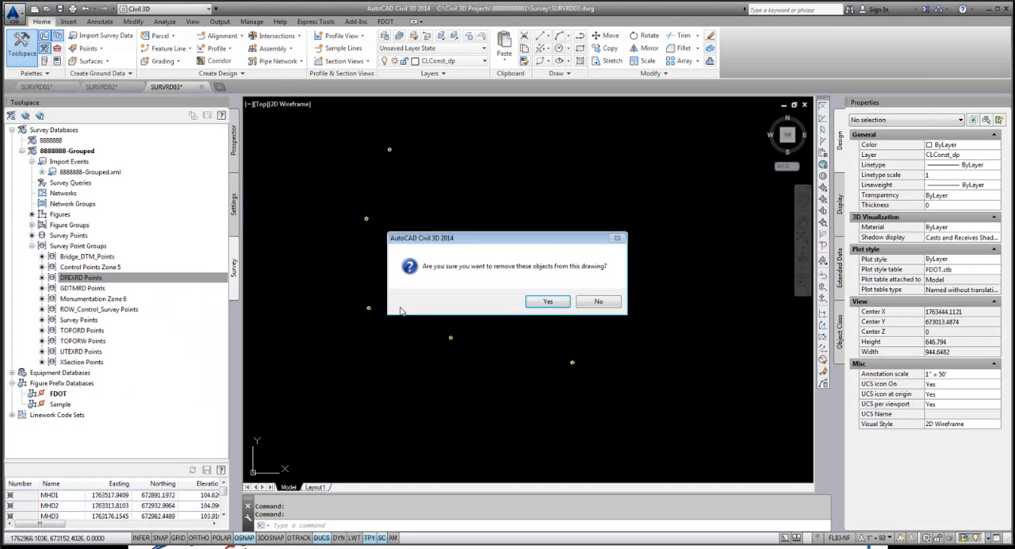
left_click(541, 306)
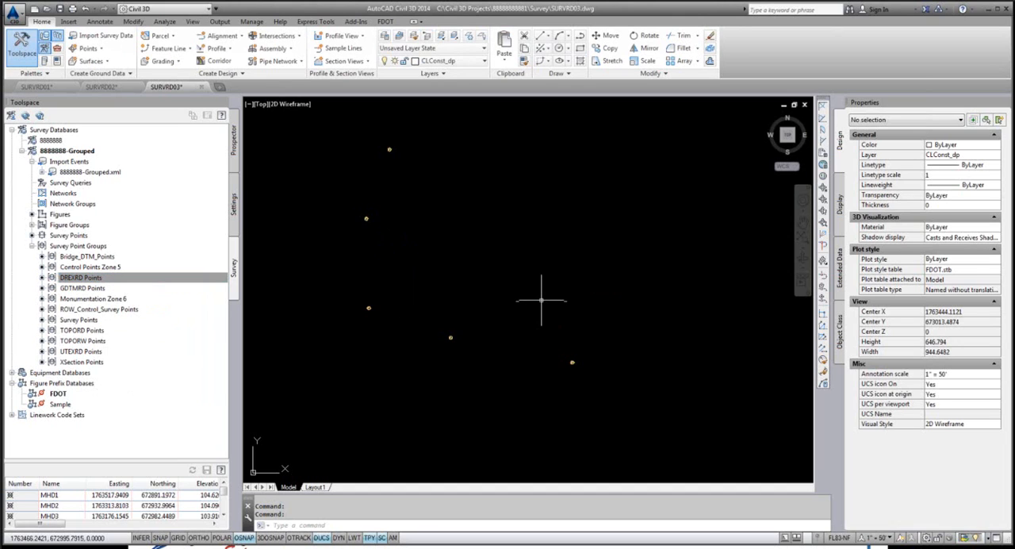
type("re")
key("Return")
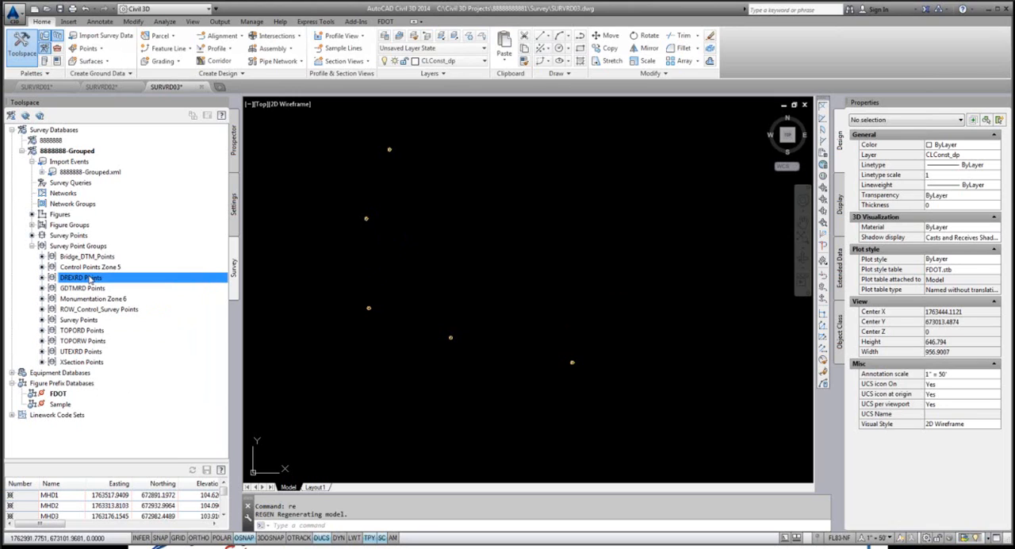
Step: Remove the individual points of the DREXRD Points survey point group from the drawing
right_click(90, 281)
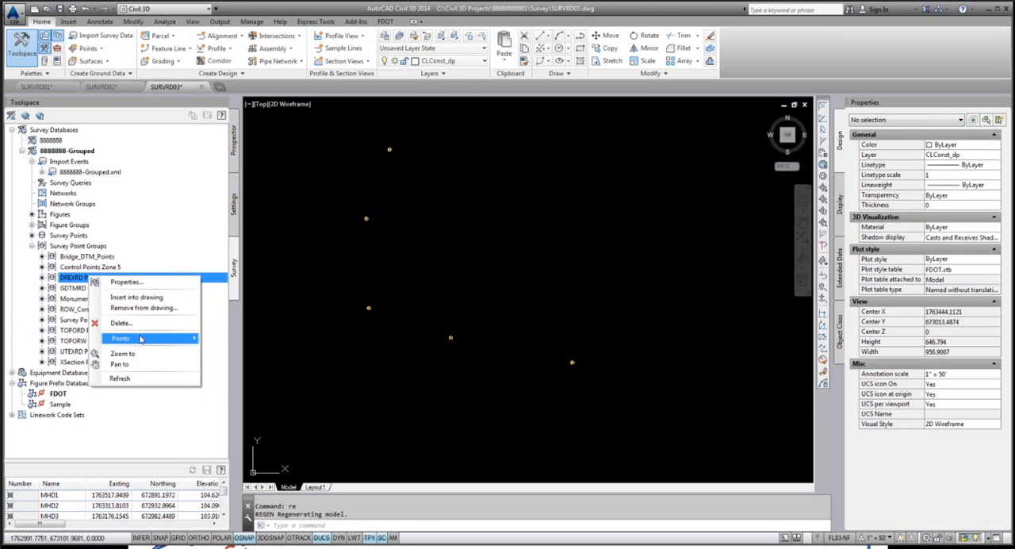
mouse_move(140, 339)
left_click(247, 381)
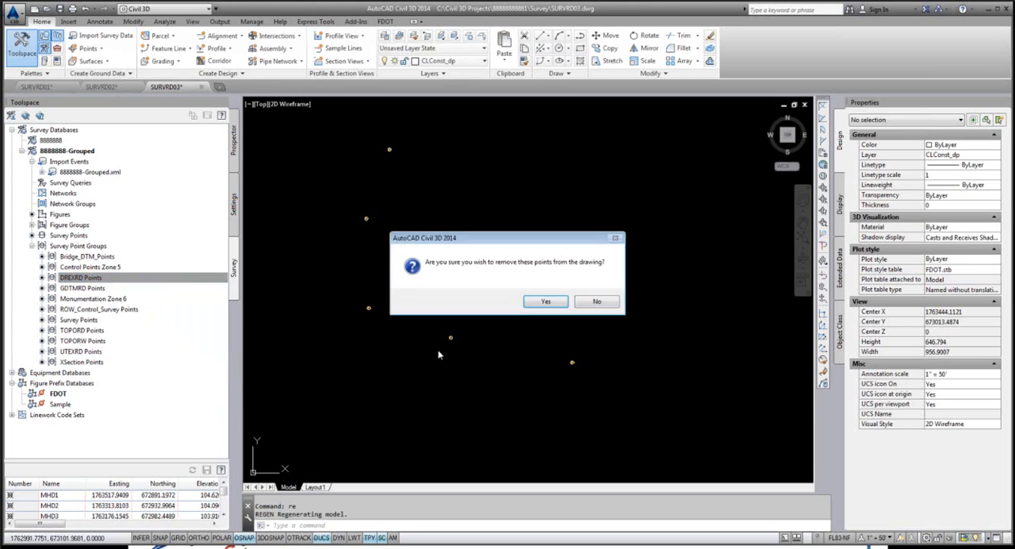
left_click(546, 304)
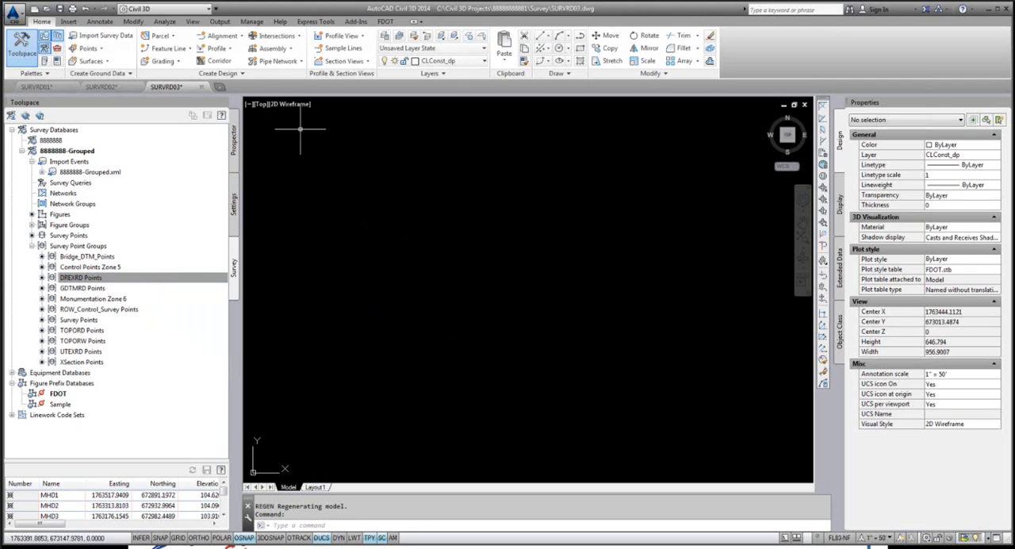
Step: Update the SURVRD03 point groups to reflect the removed DREXRD points
left_click(235, 140)
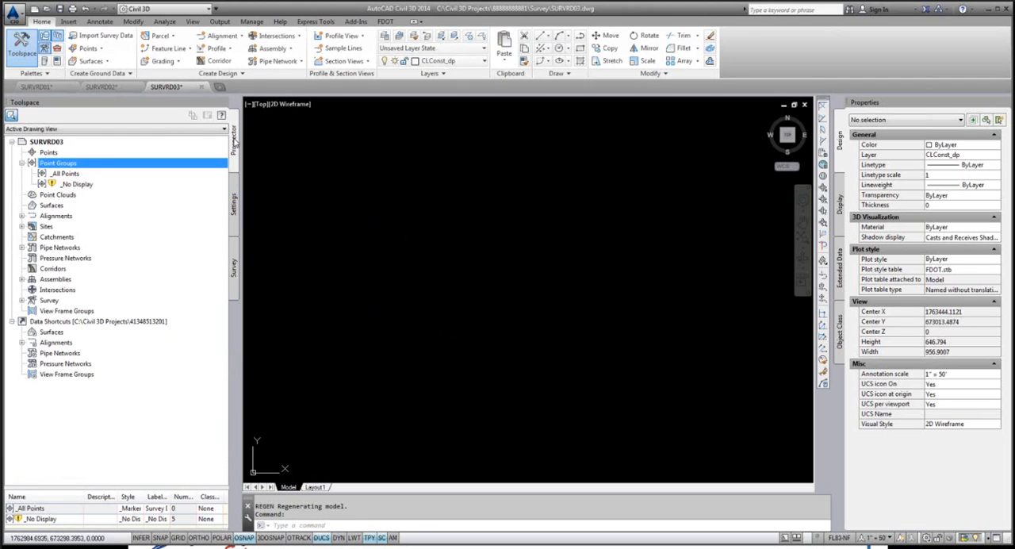
right_click(59, 165)
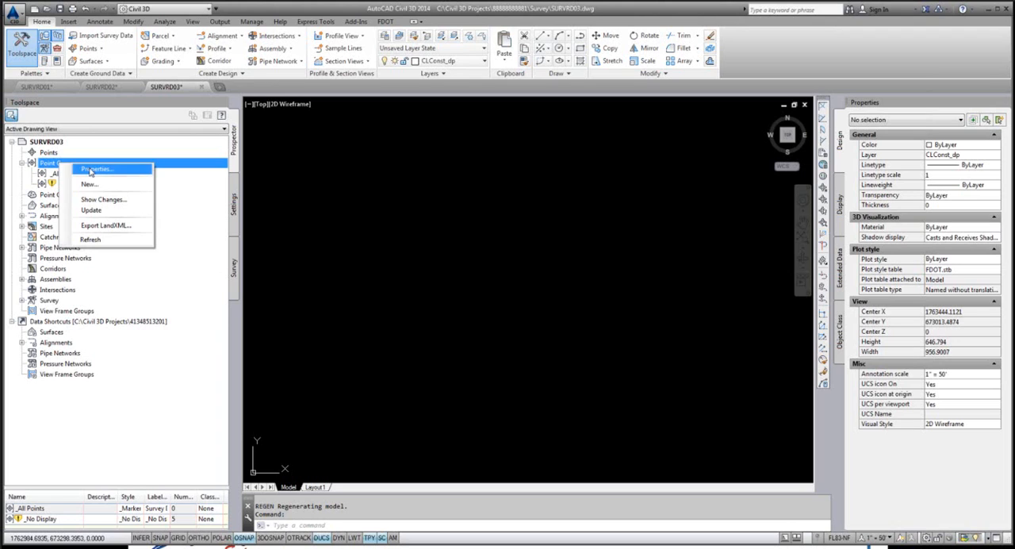
left_click(95, 212)
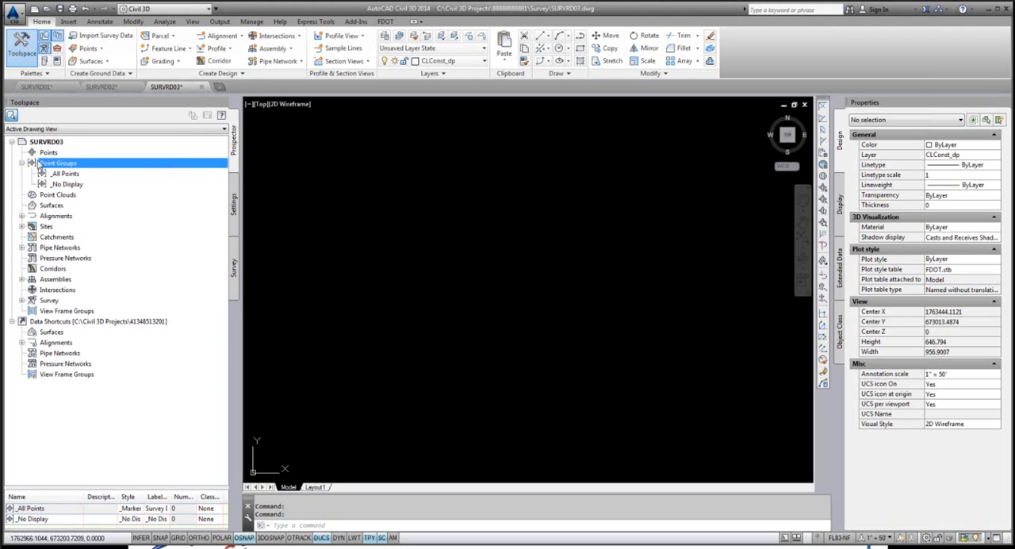
Step: Insert the whole DREXRD Points survey point group into the drawing so its point group comes with the points
left_click(235, 268)
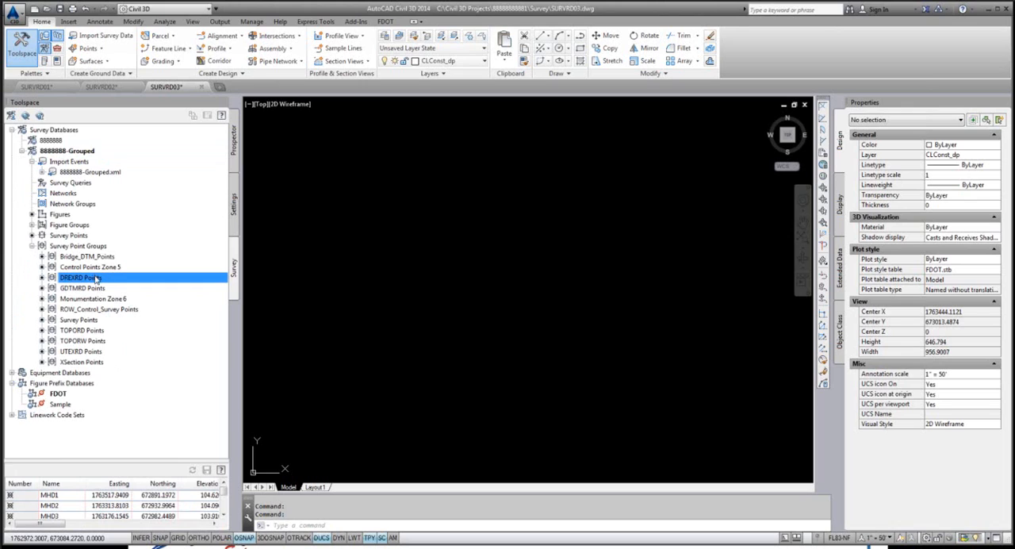
right_click(97, 280)
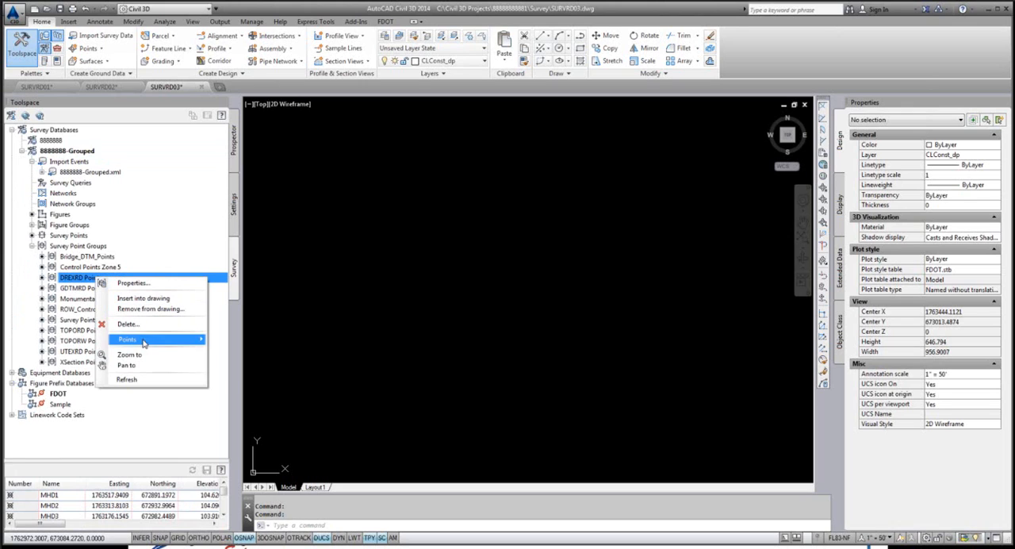
mouse_move(145, 341)
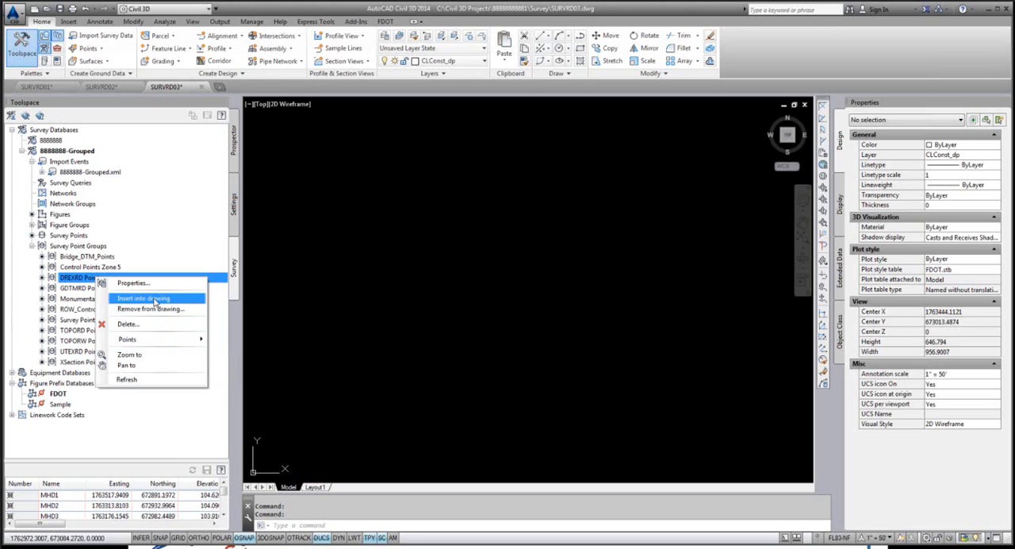
left_click(155, 304)
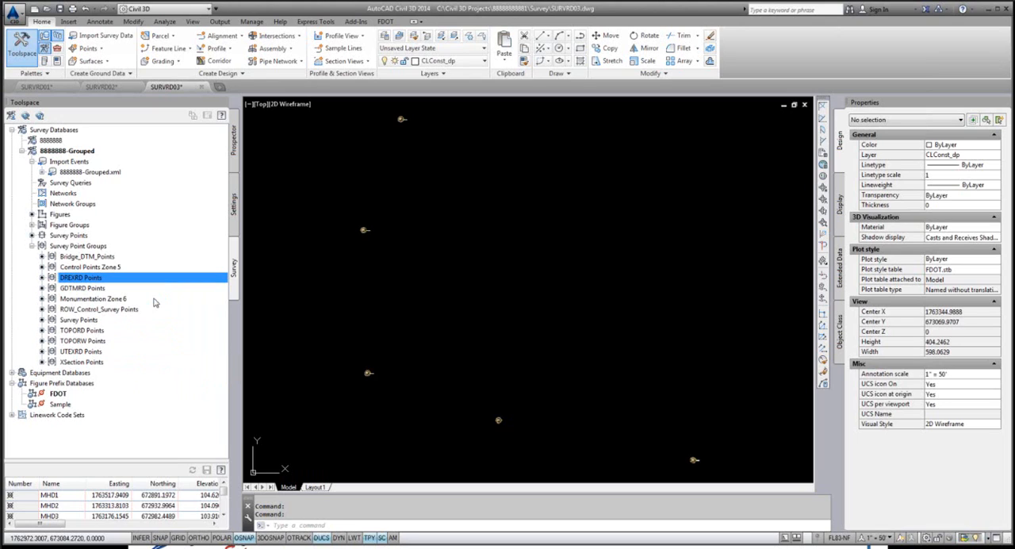
Step: Update the SURVRD03 point groups to include the inserted DREXRD points
left_click(234, 142)
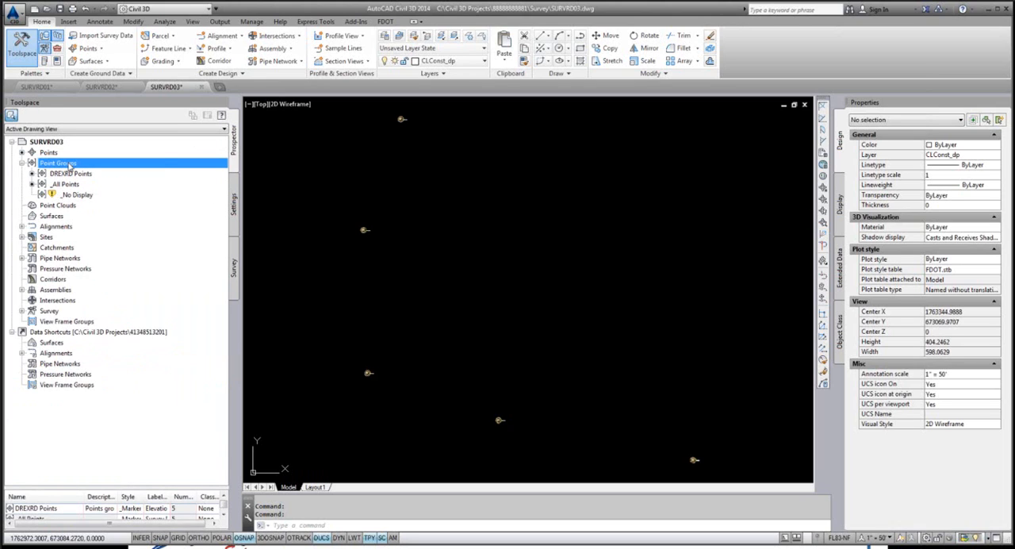
right_click(70, 167)
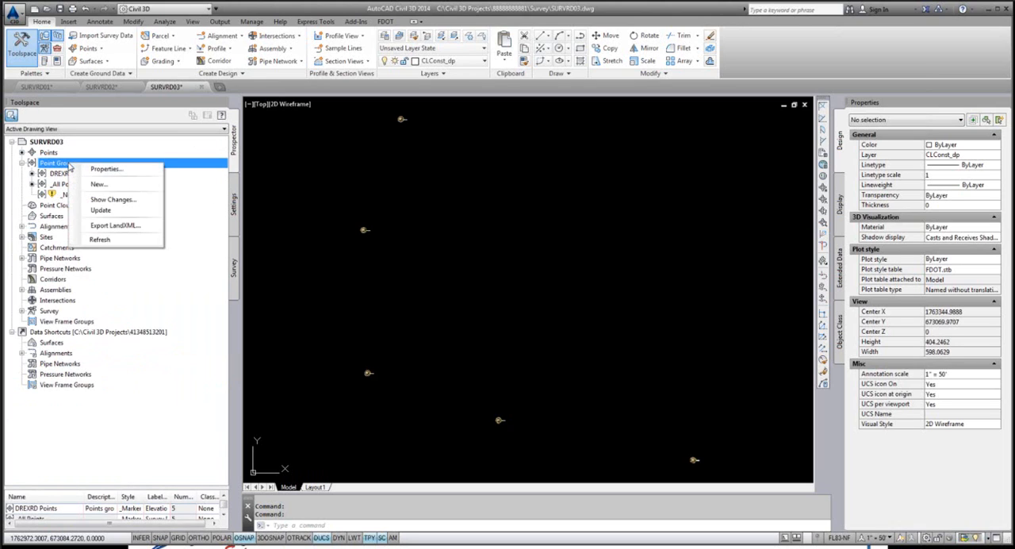
left_click(103, 210)
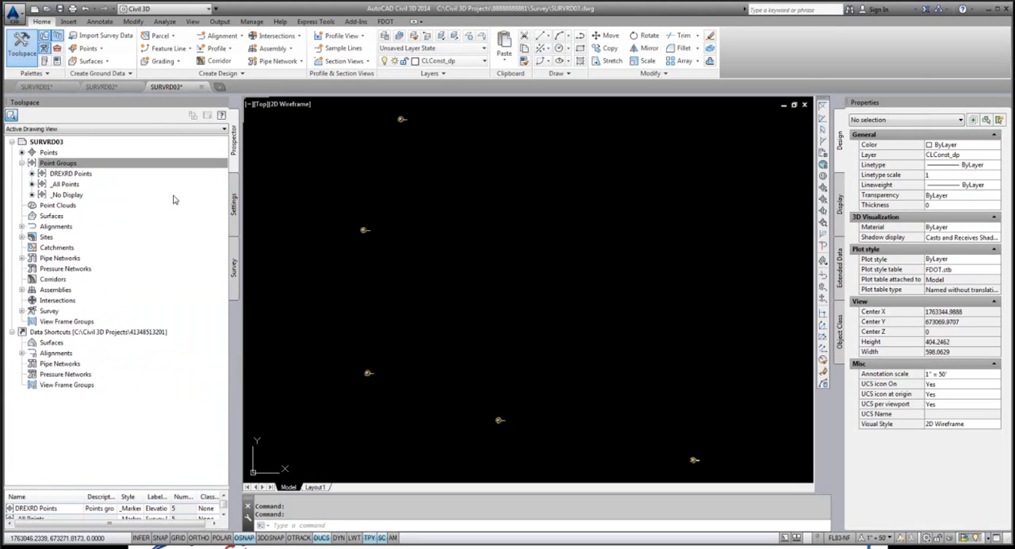
Step: Insert the TOPORD Points and UTEXRD Points survey point groups from the 8888888-Grouped survey database into the drawing
left_click(234, 270)
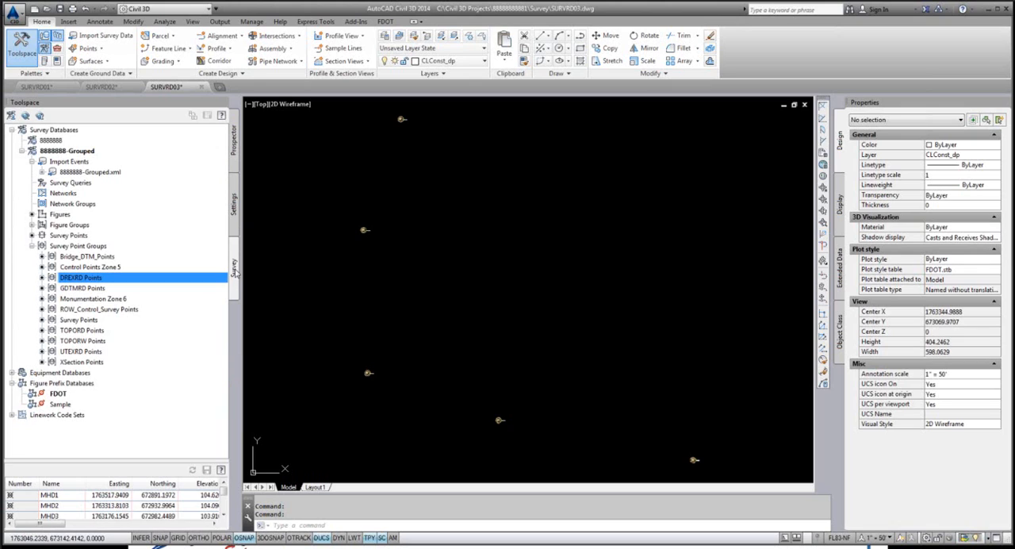
left_click(83, 329)
right_click(82, 331)
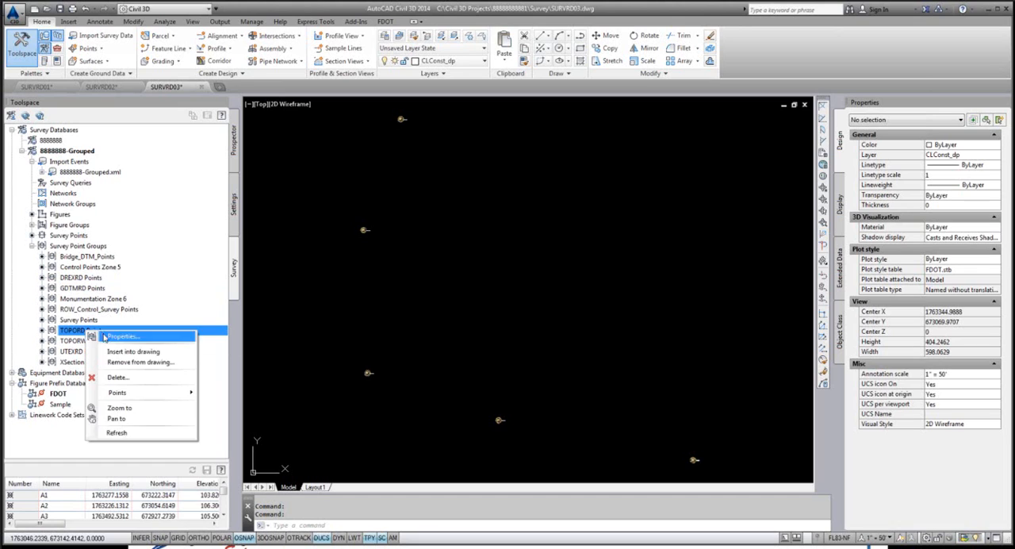
left_click(115, 352)
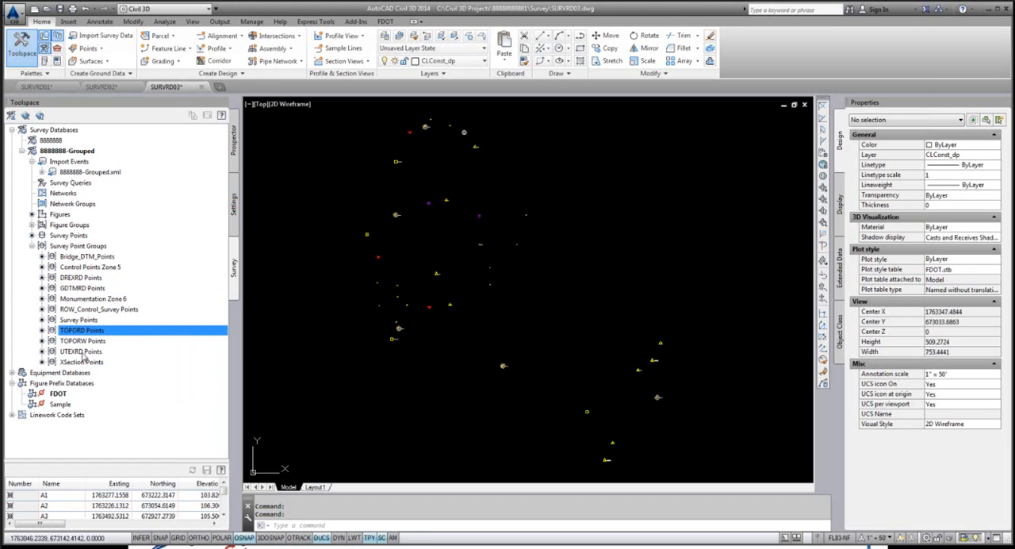
left_click(83, 354)
right_click(83, 353)
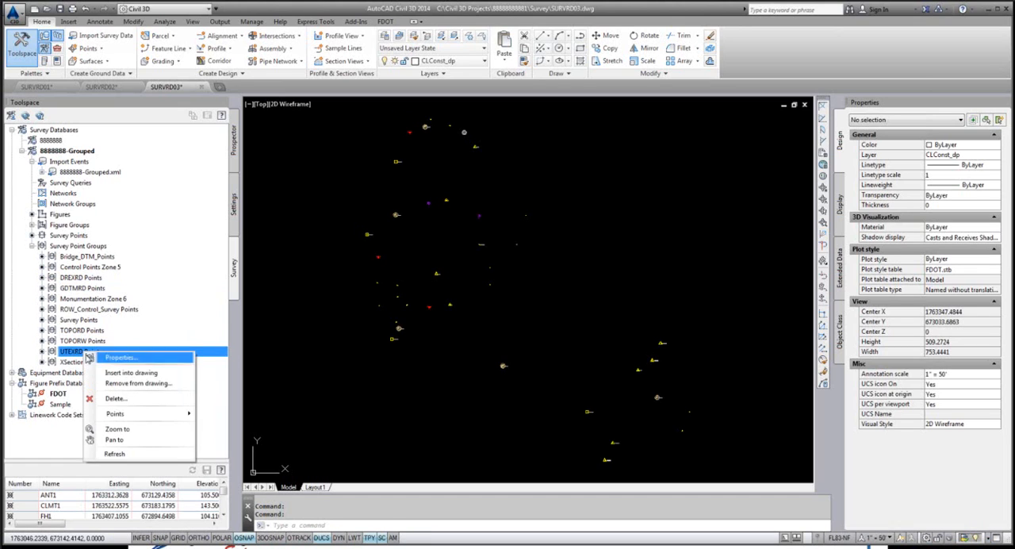
left_click(140, 373)
Step: Update the SURVRD03 point groups and list the points of the UTEXRD, TOPORD and DREXRD groups in turn
left_click(233, 144)
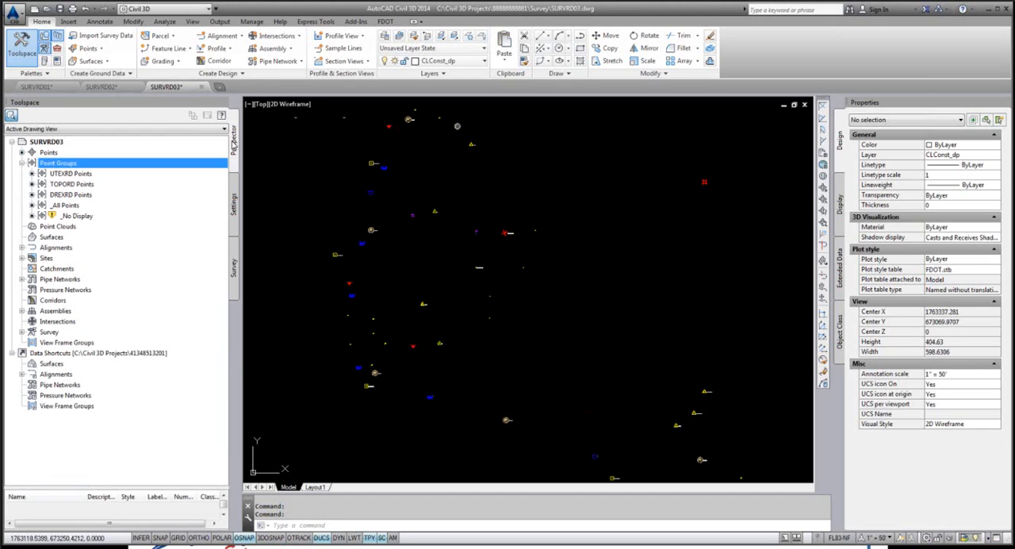
right_click(83, 167)
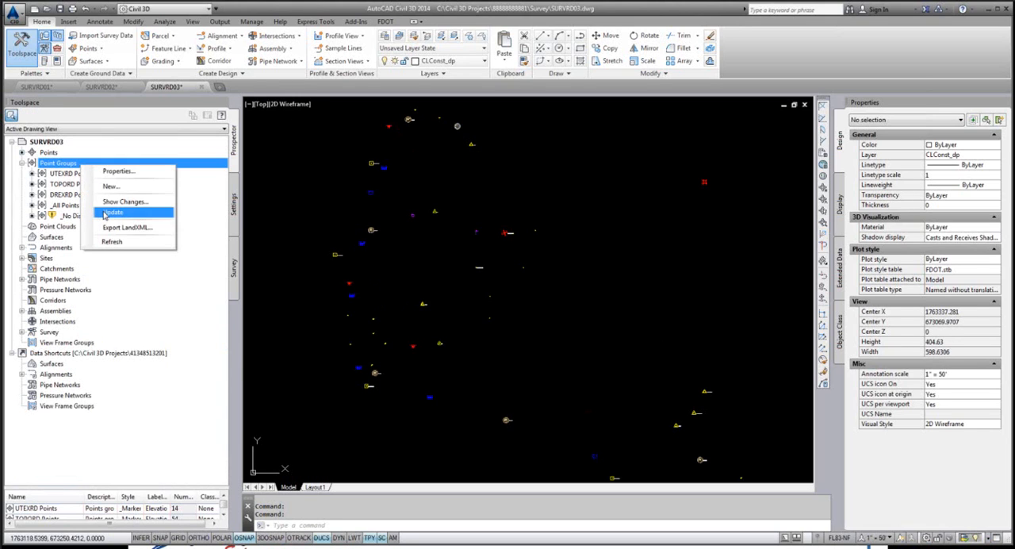
left_click(105, 213)
left_click(72, 173)
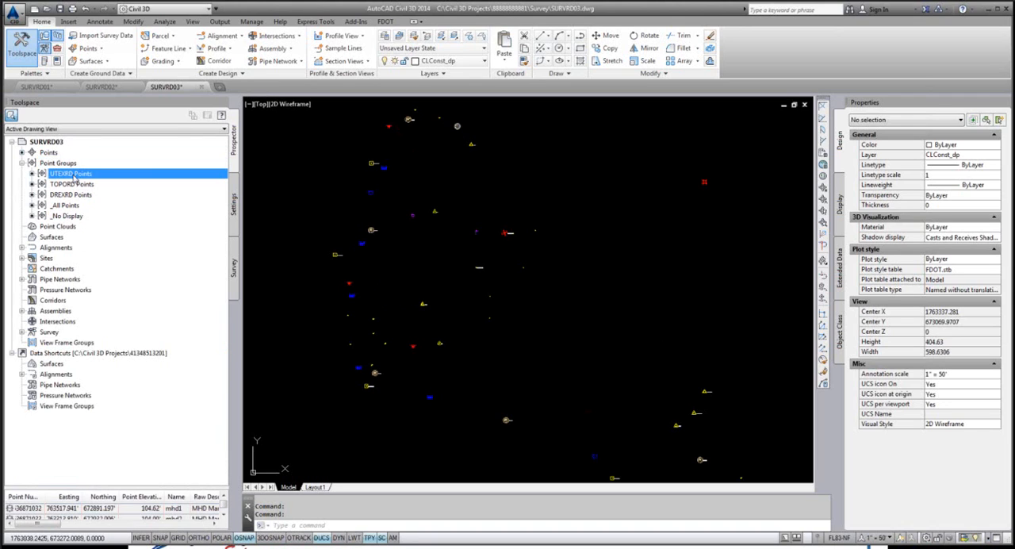
left_click(75, 184)
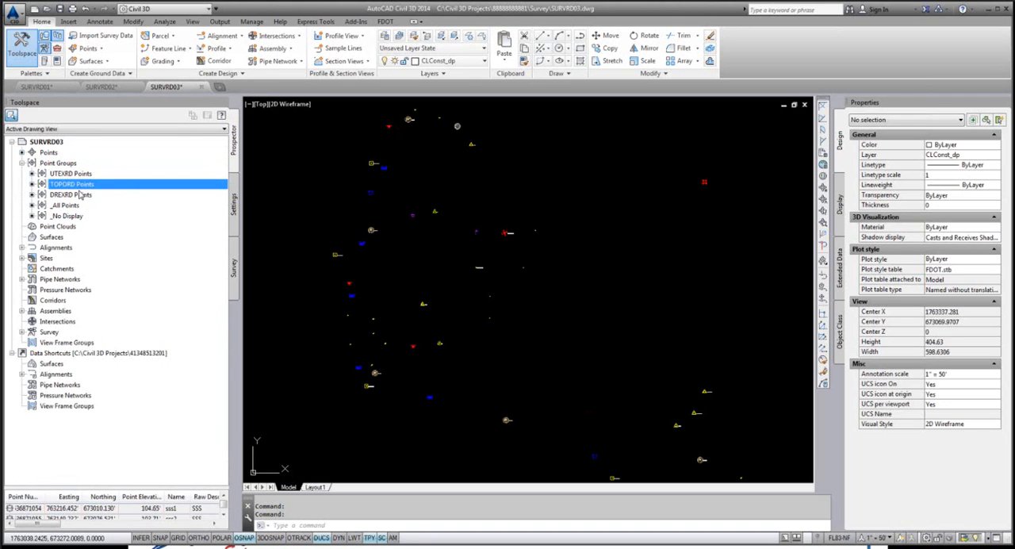
left_click(79, 195)
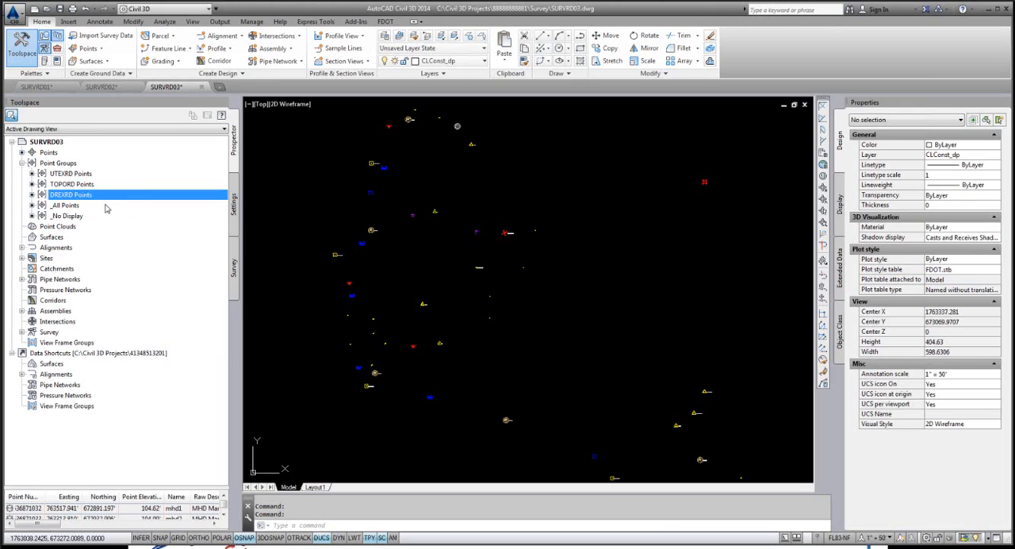
Step: Move the _No Display point group up to sit directly below UTEXRD Points in the point group display order
right_click(67, 164)
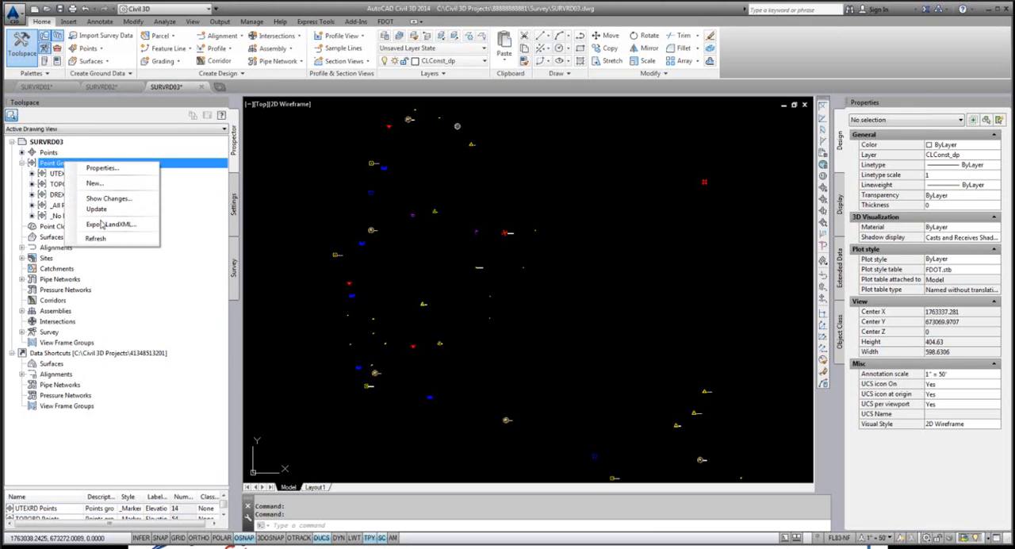
left_click(109, 170)
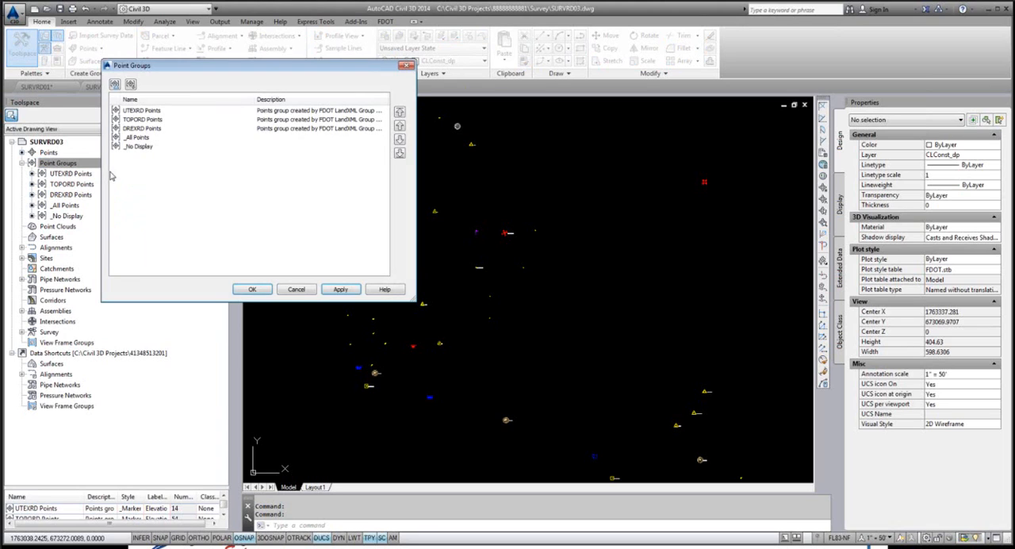
left_click(137, 148)
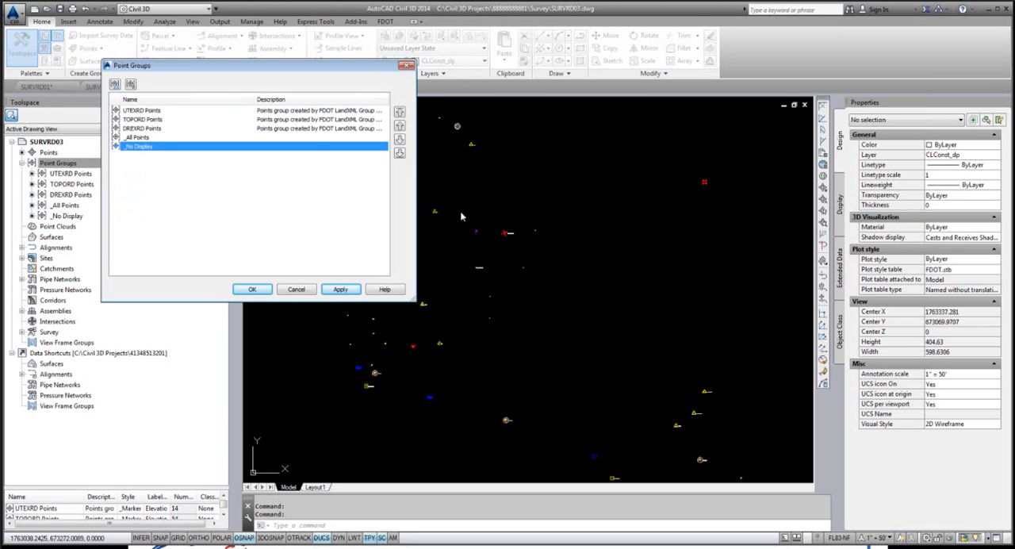
left_click(401, 126)
left_click(400, 126)
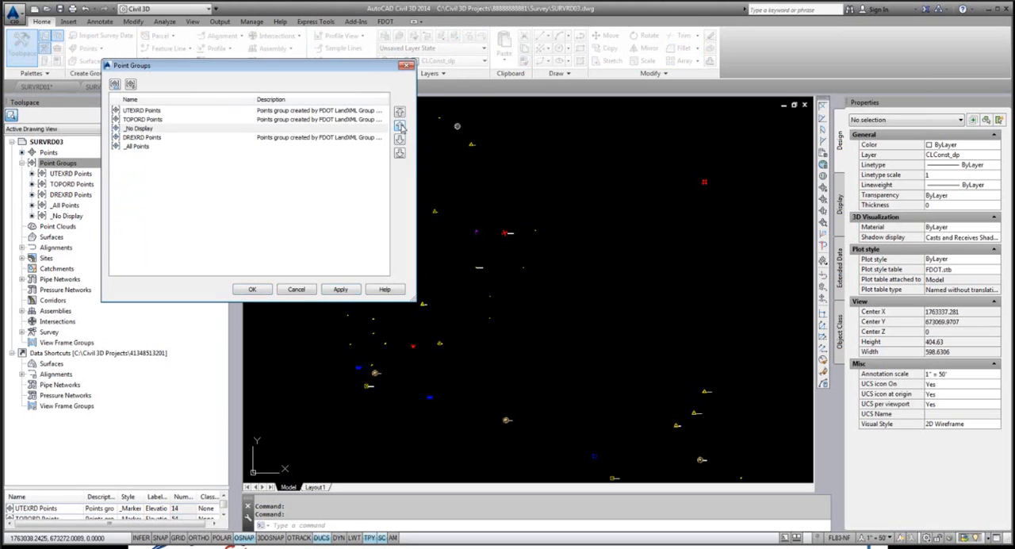
left_click(401, 126)
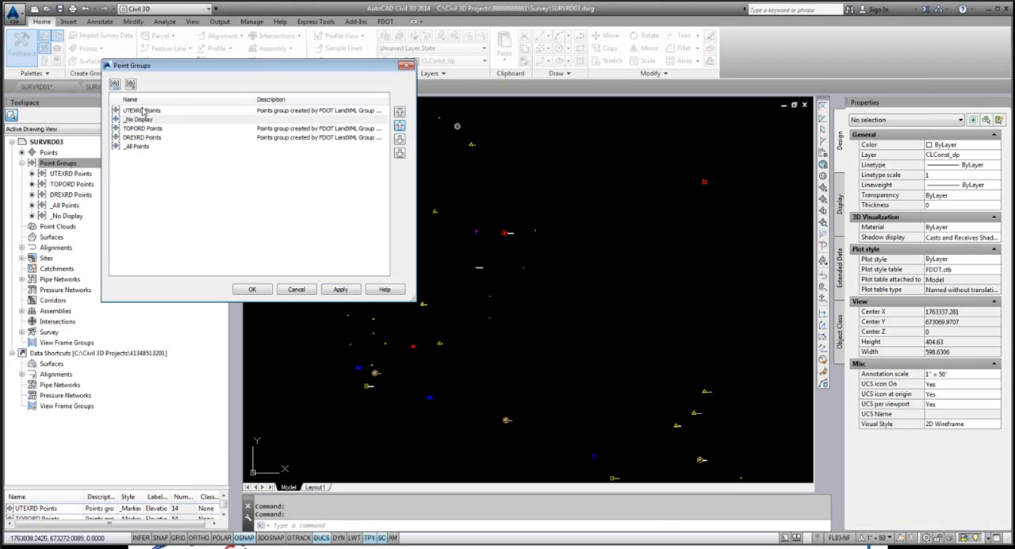
left_click(144, 112)
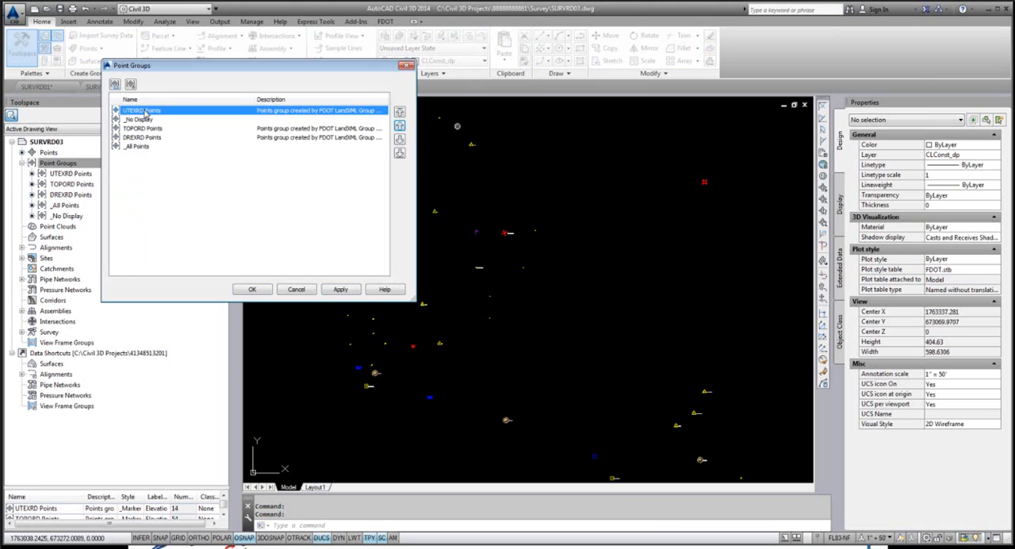
left_click(253, 290)
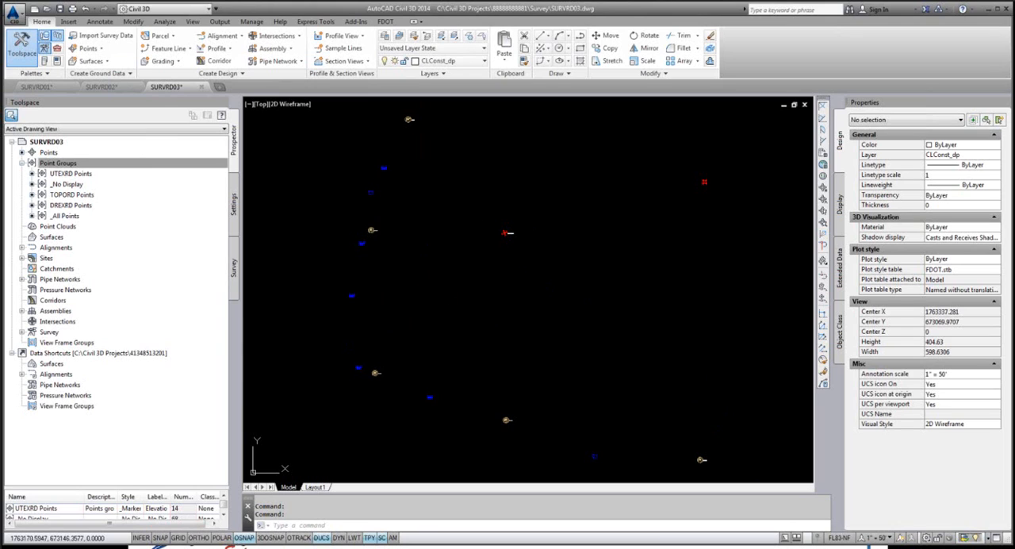
Step: Zoom to the UTEXRD Points group and view its storm drain manhole and water valve symbols up close
scroll(410, 262, "down", 4)
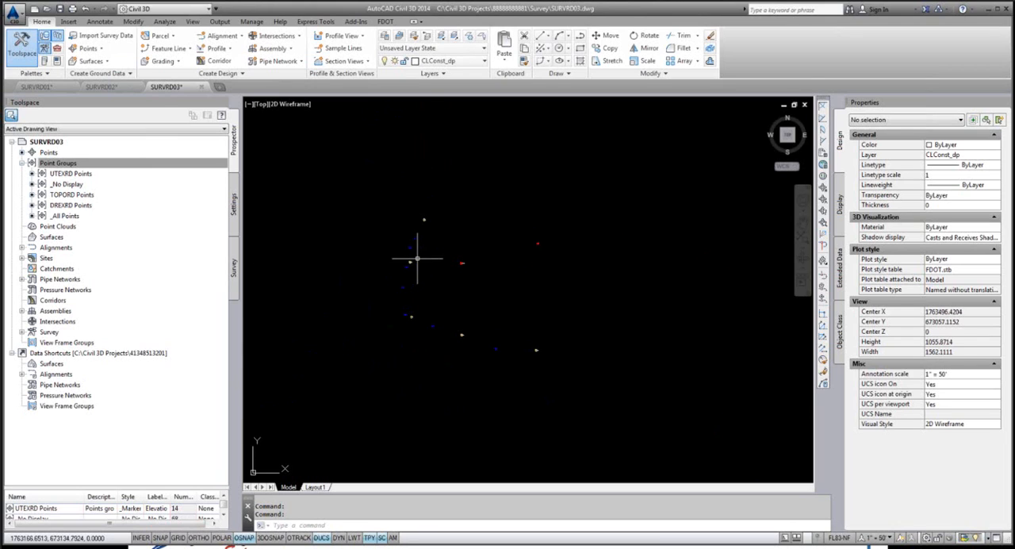
left_click(74, 174)
right_click(74, 175)
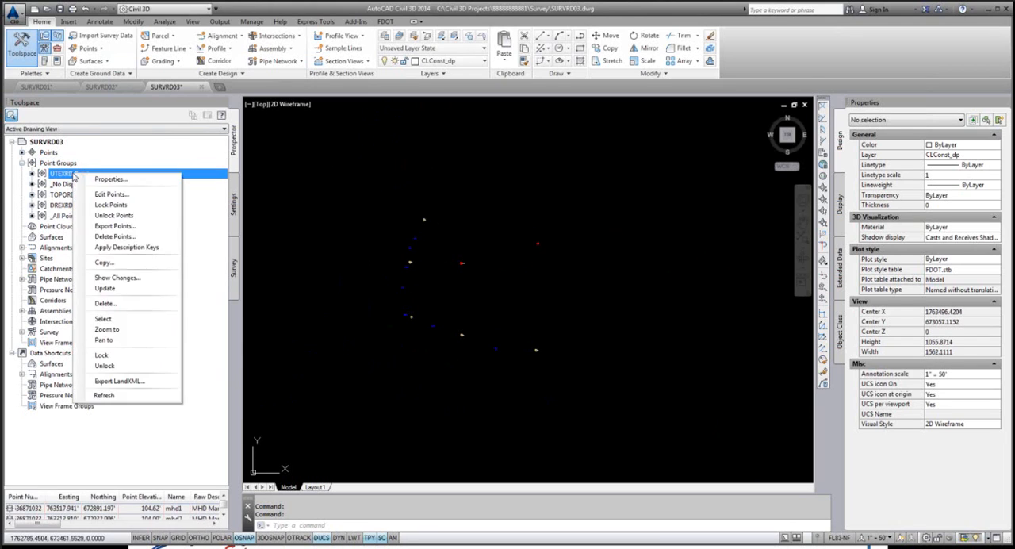
left_click(106, 329)
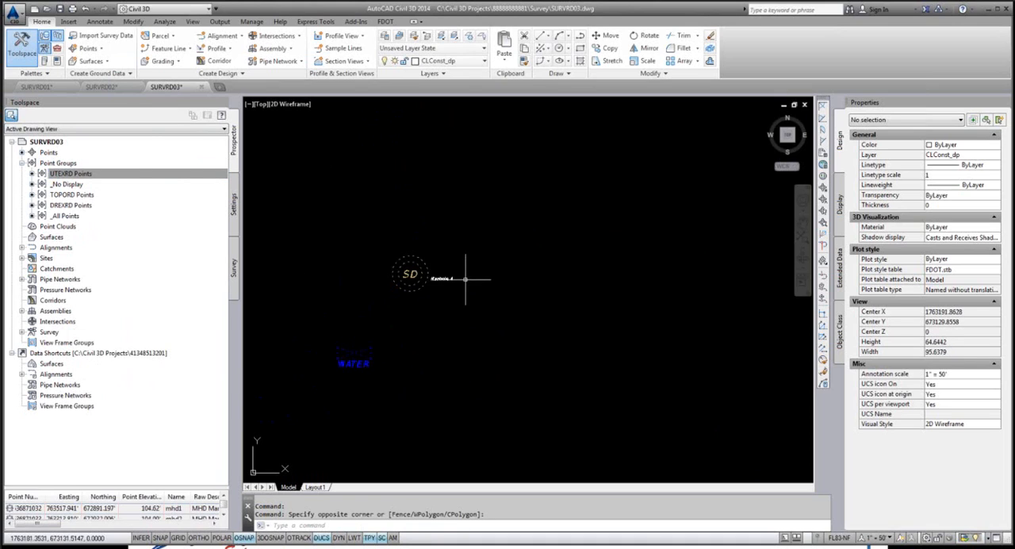
Step: Set the default point label style of the UTEXRD Points group to Display All and regenerate the drawing
left_click(69, 174)
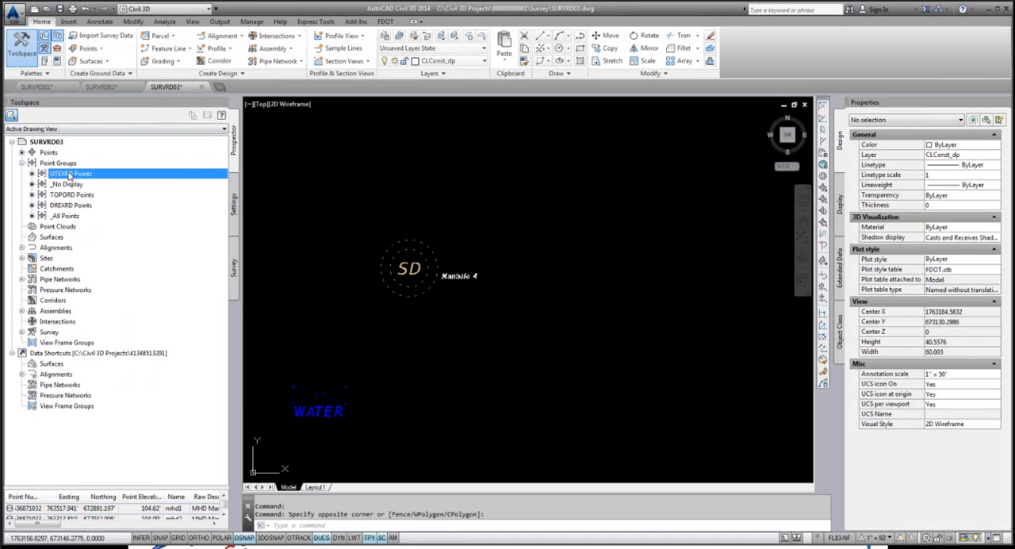
right_click(70, 176)
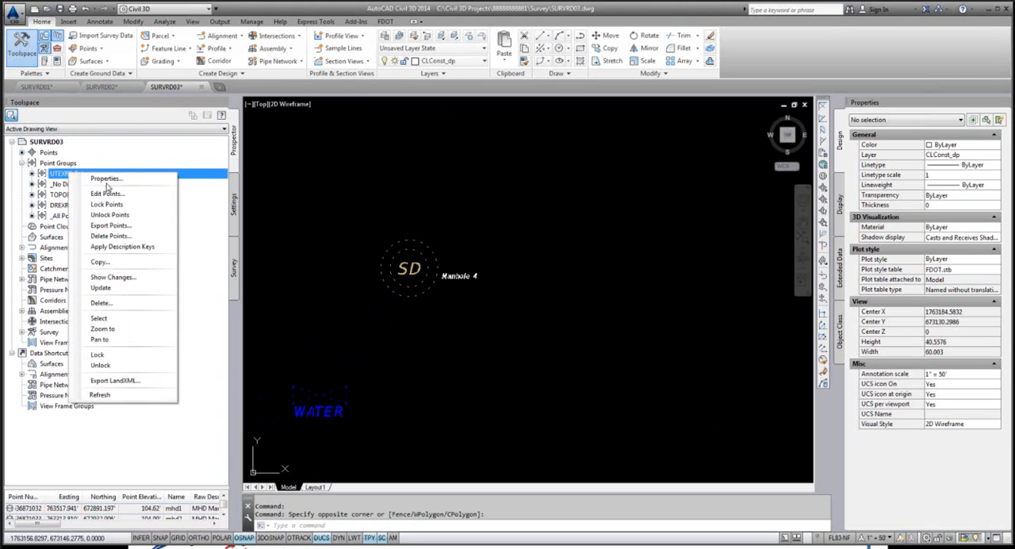
left_click(106, 179)
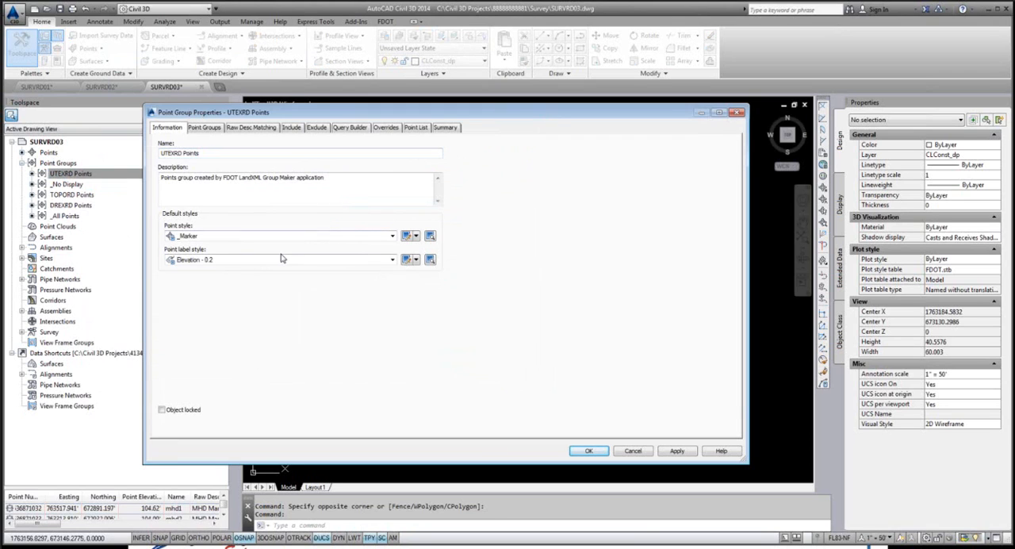
left_click(390, 261)
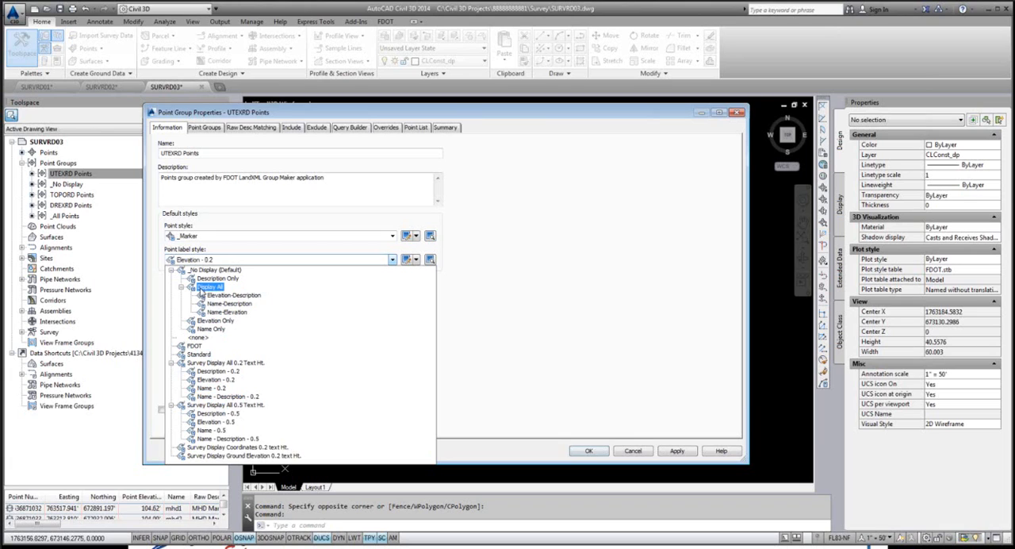
left_click(214, 270)
left_click(210, 287)
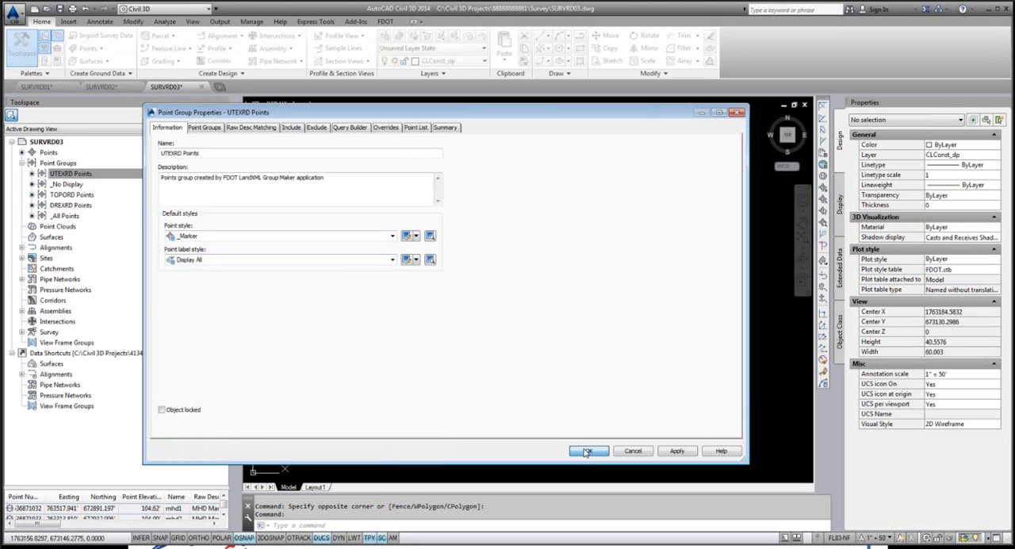
left_click(588, 450)
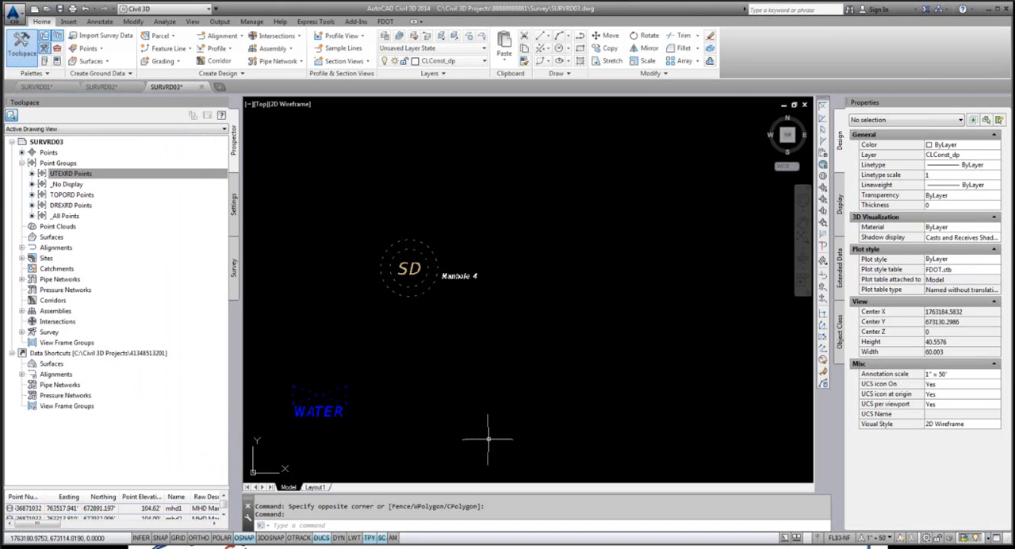
key("Return")
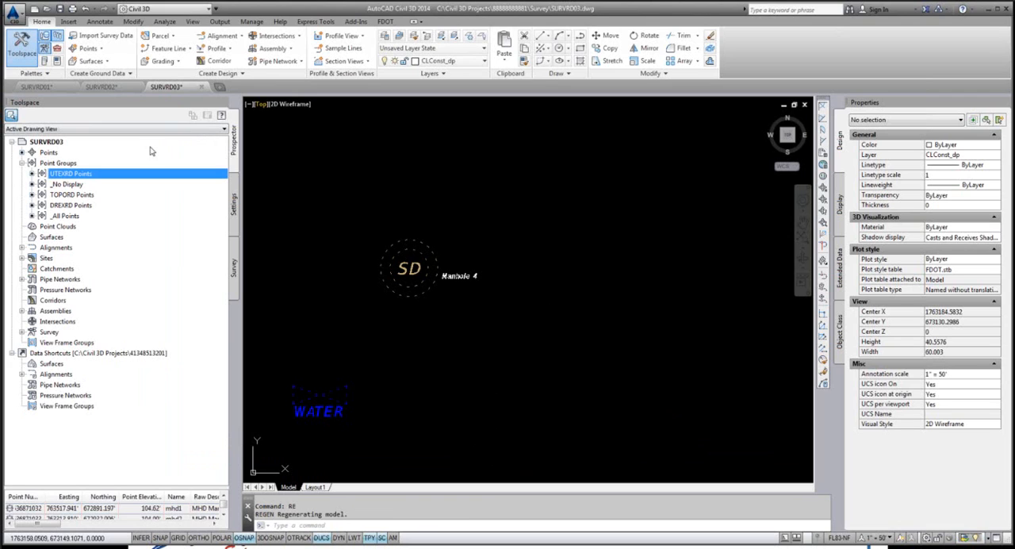
Step: Turn on the Point Label Style override for the UTEXRD Points group so its points use Display All
right_click(100, 176)
left_click(137, 189)
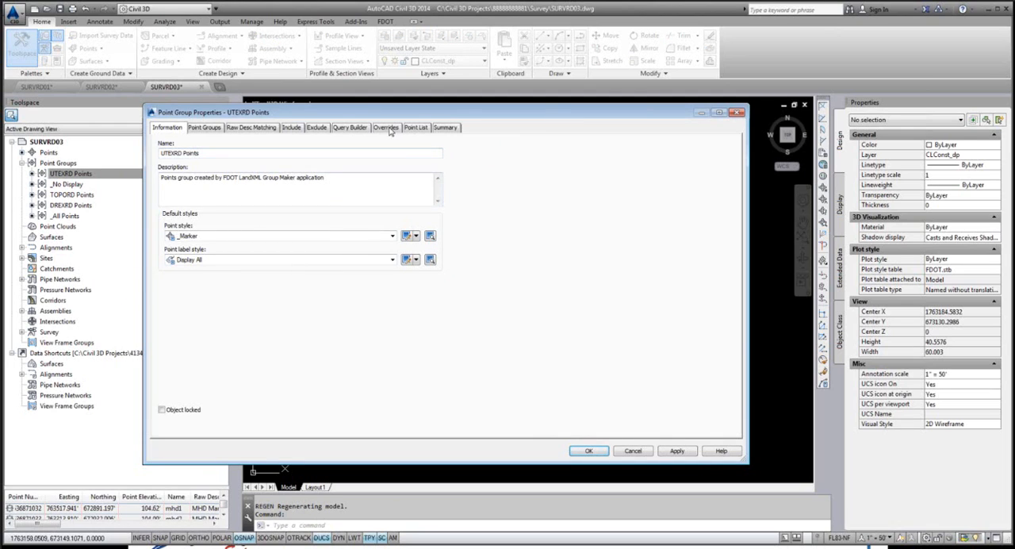
left_click(386, 128)
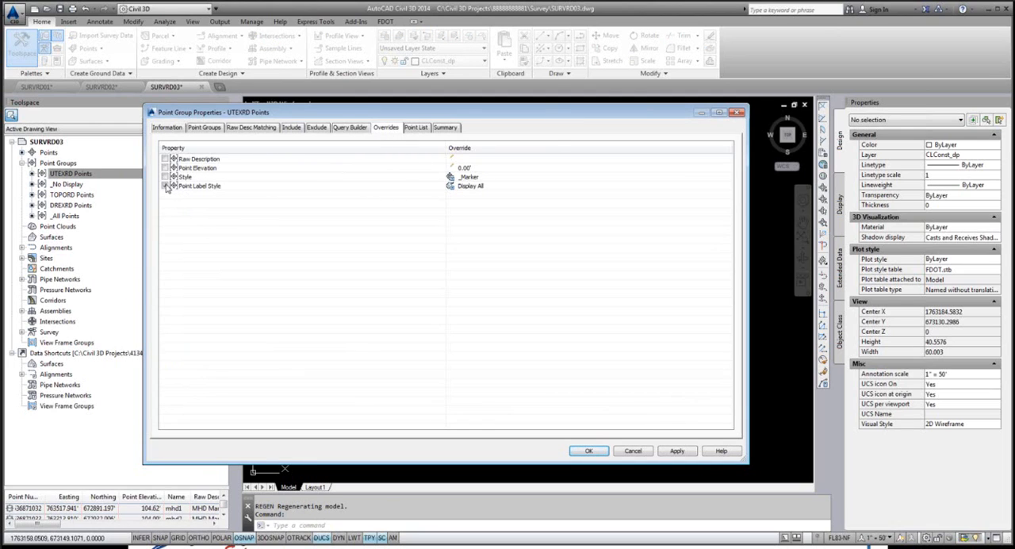
left_click(165, 186)
left_click(588, 450)
Step: Set the drawing's annotation scale to 1" = 20' and check the labels around the manhole and water valve
scroll(537, 230, "down", 4)
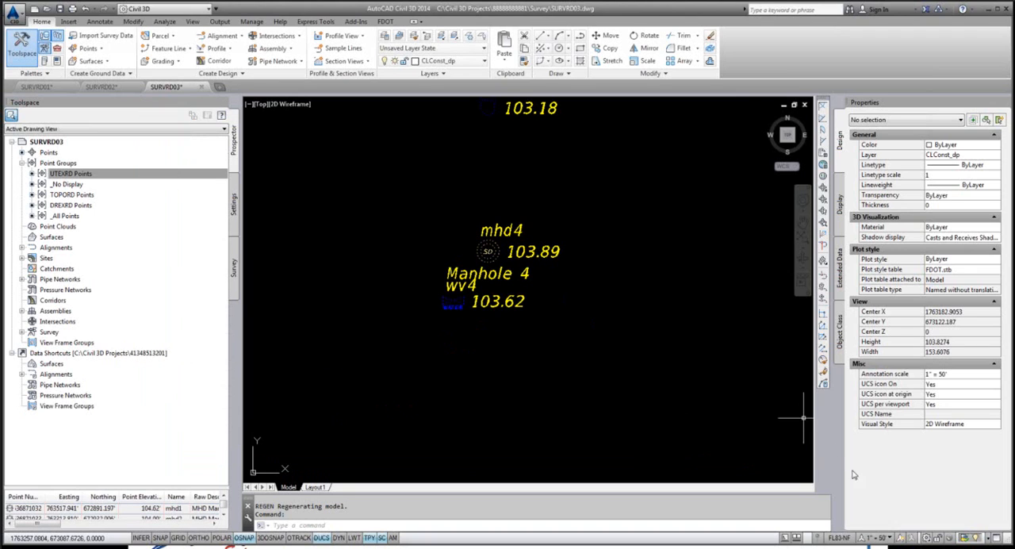
scroll(533, 266, "up", 2)
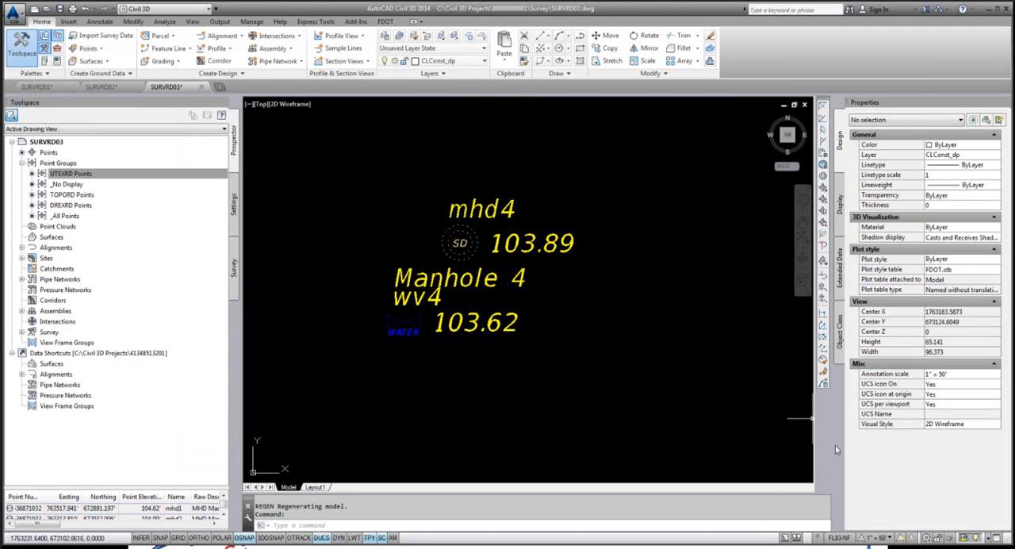
left_click(880, 538)
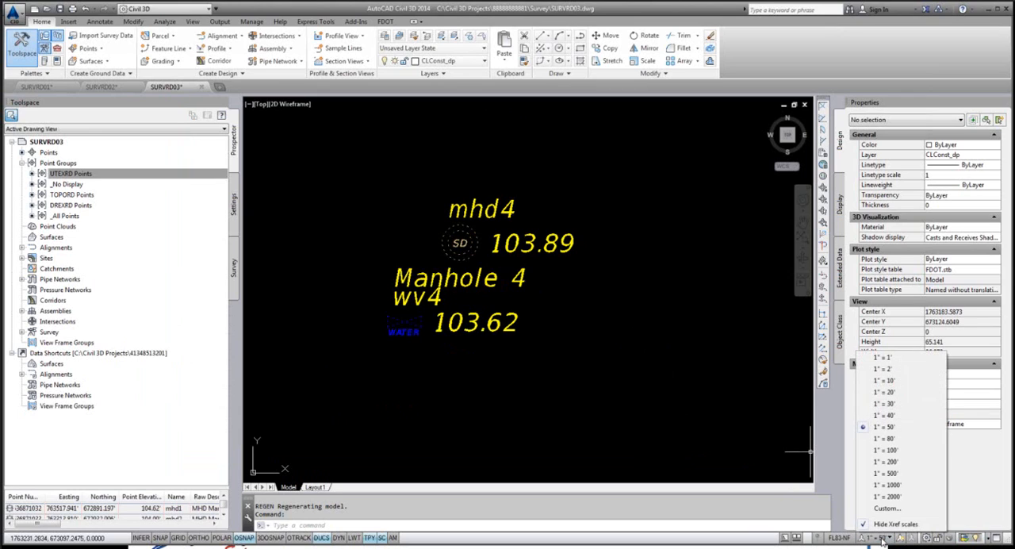
left_click(885, 391)
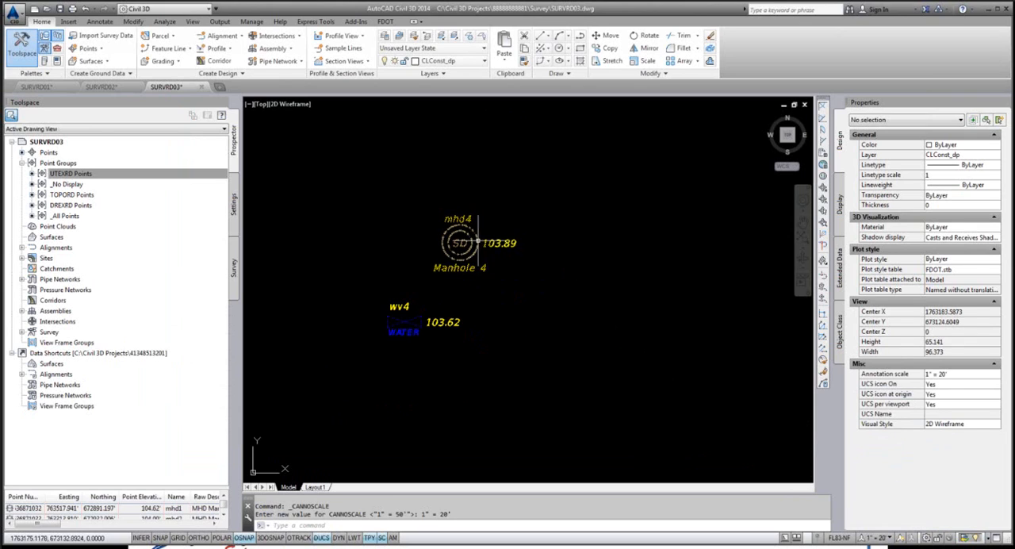
scroll(478, 240, "up", 2)
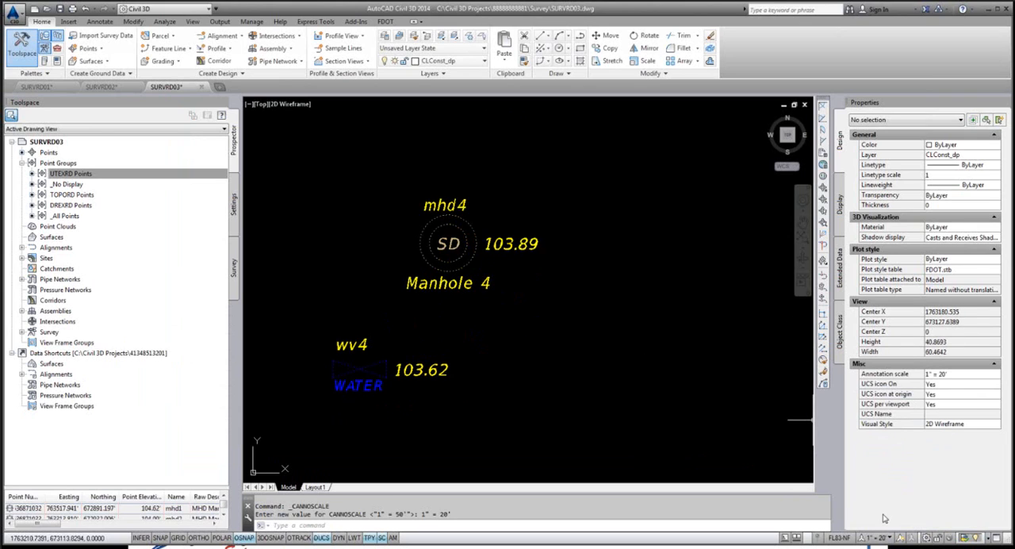
Step: Set the drawing's annotation scale to 1" = 1' and check the manhole and water valve label sizes
left_click(882, 538)
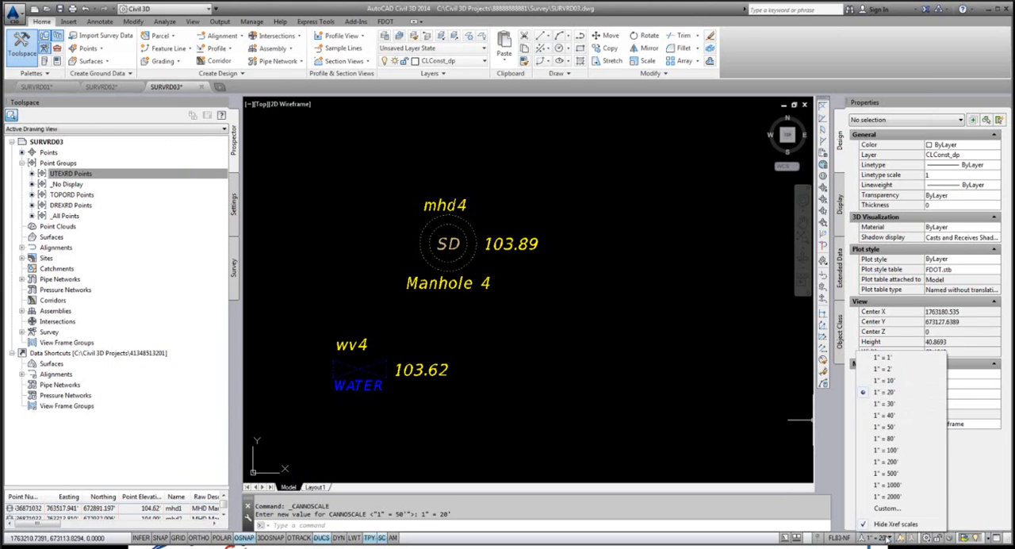
left_click(885, 356)
scroll(610, 242, "up", 2)
scroll(511, 237, "down", 2)
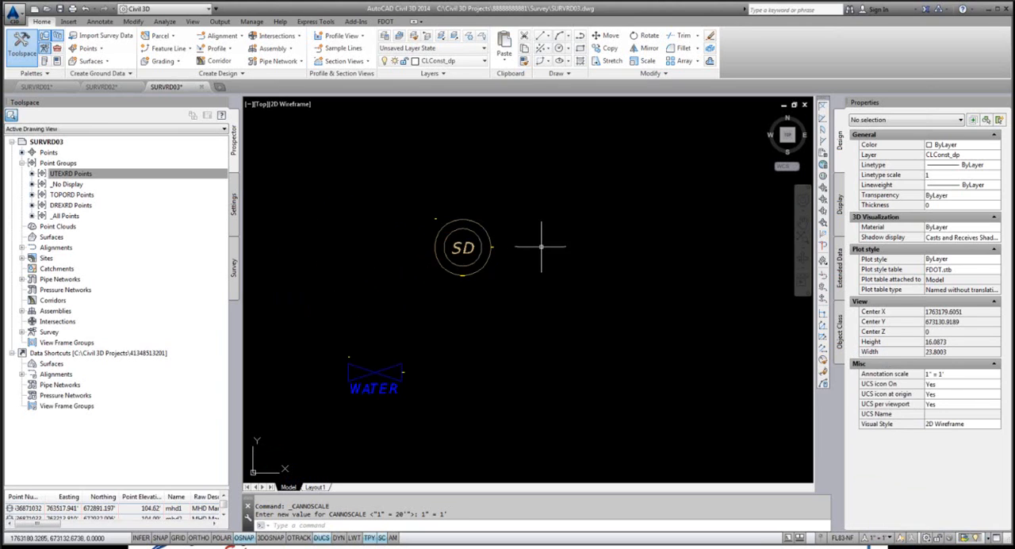
Step: Set the drawing's annotation scale to 1" = 50'
left_click(882, 538)
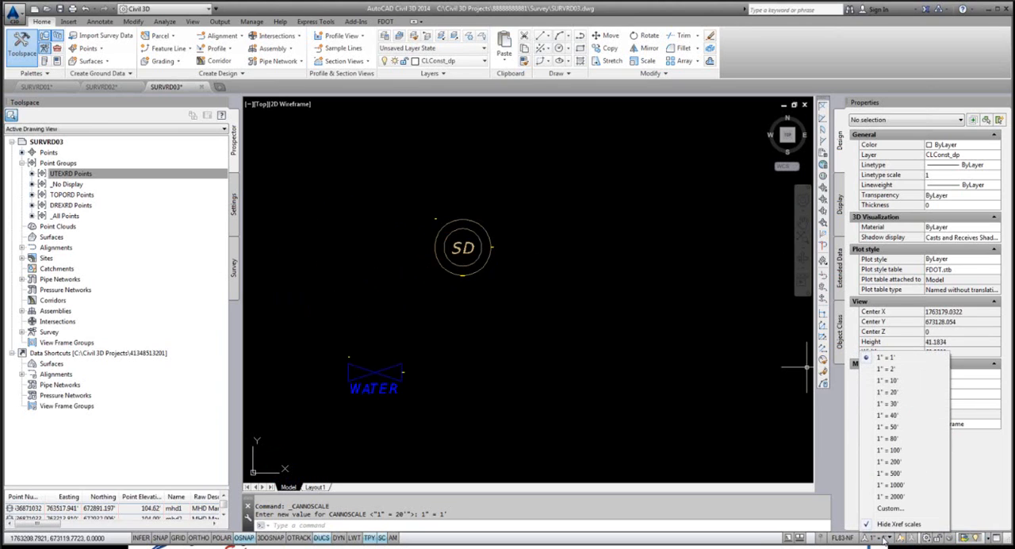
left_click(887, 426)
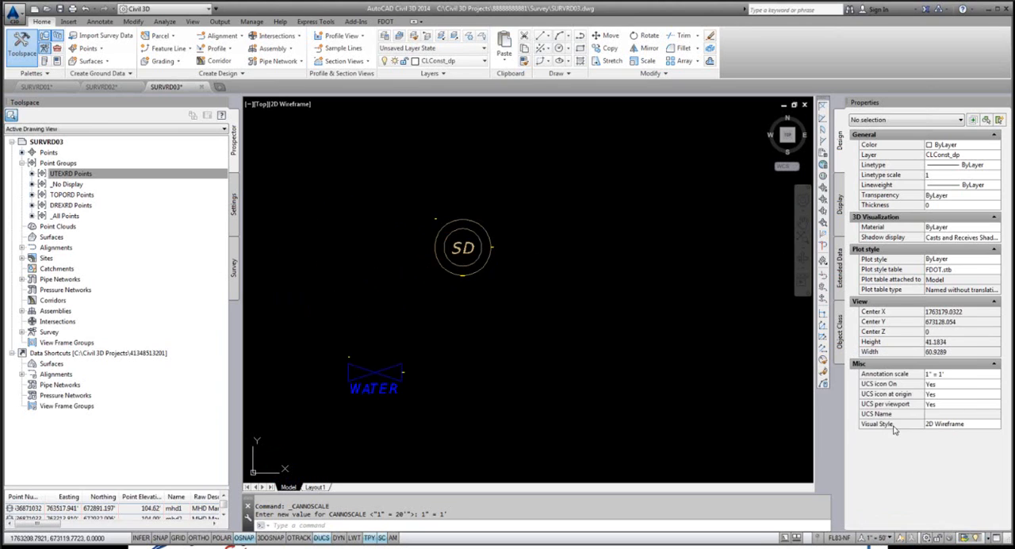
Step: Turn off the Point Label Style override for the UTEXRD Points group and check the manhole and water valve symbols
left_click(71, 164)
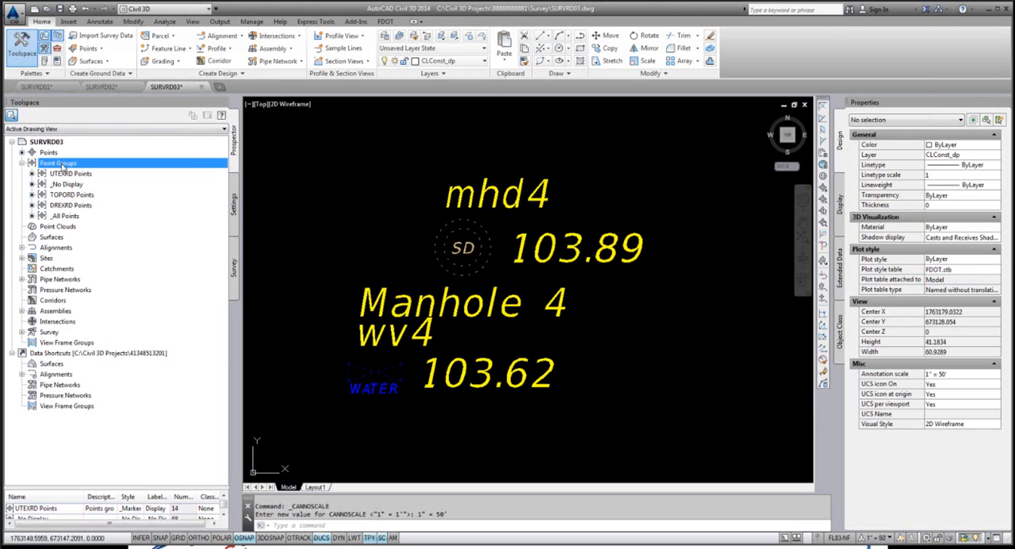
left_click(70, 176)
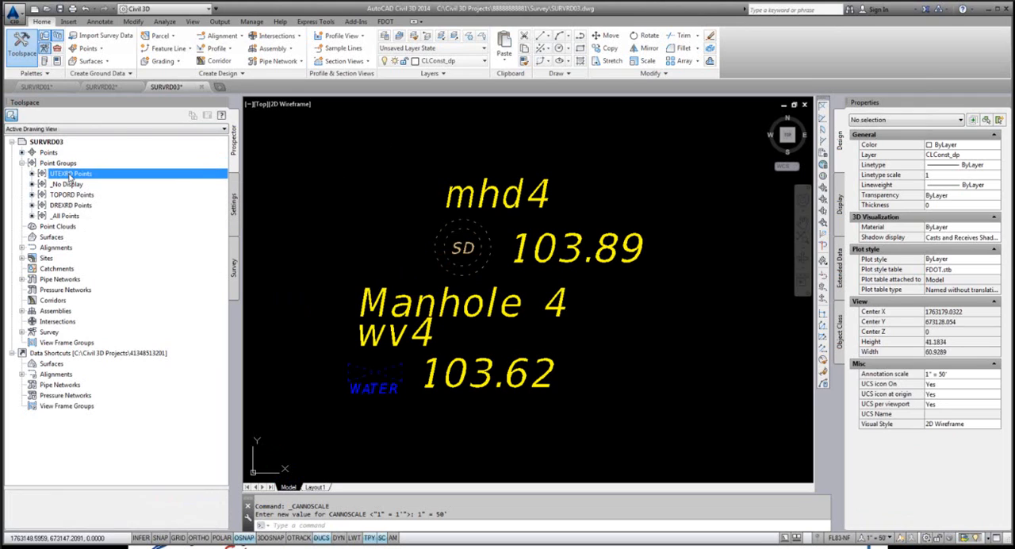
right_click(73, 175)
left_click(119, 183)
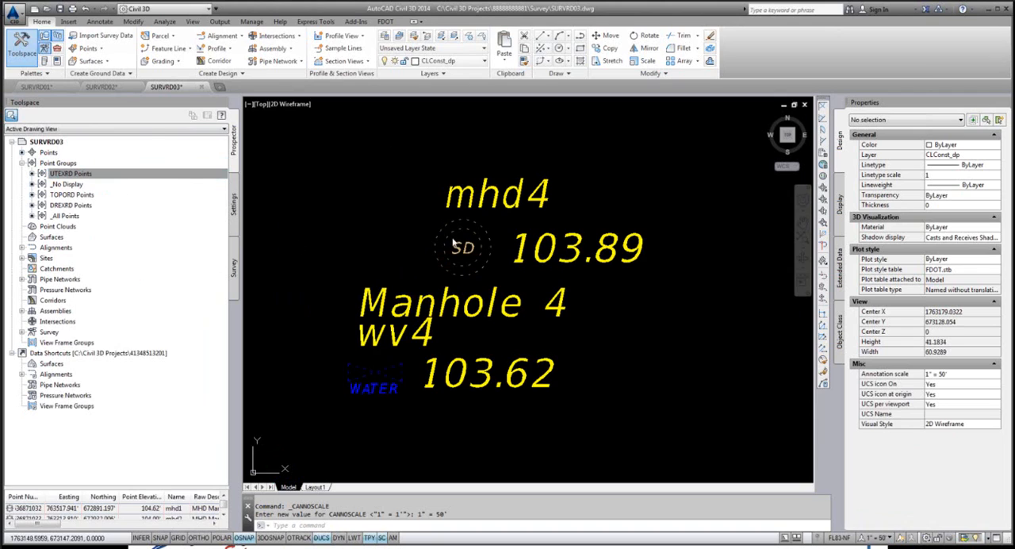
left_click(386, 128)
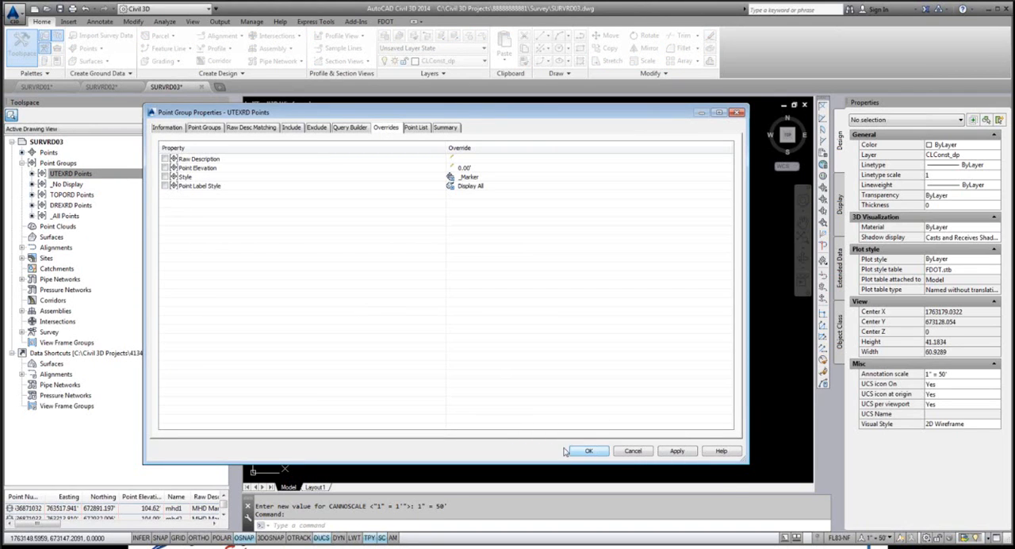
left_click(588, 450)
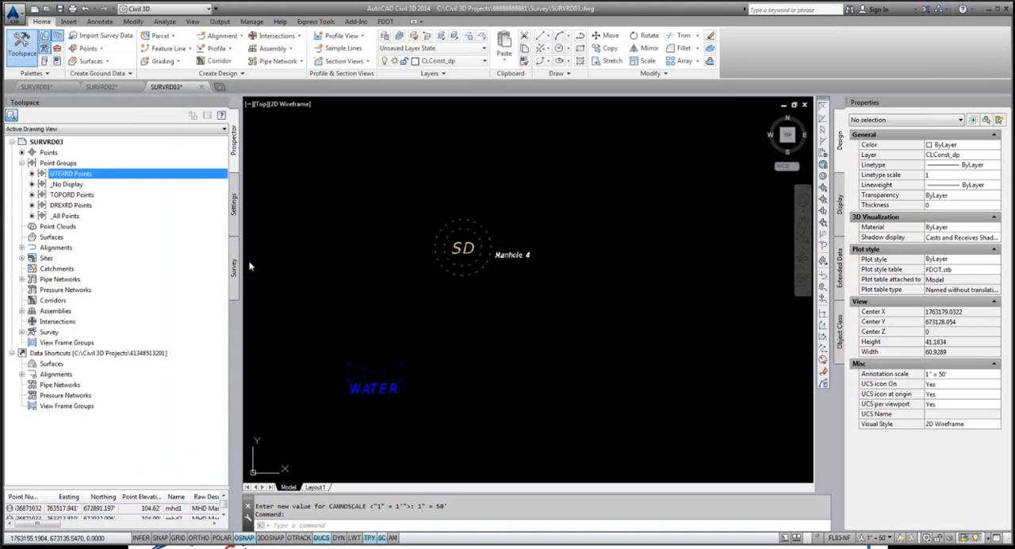
scroll(479, 254, "down", 2)
scroll(481, 258, "up", 6)
scroll(502, 232, "down", 3)
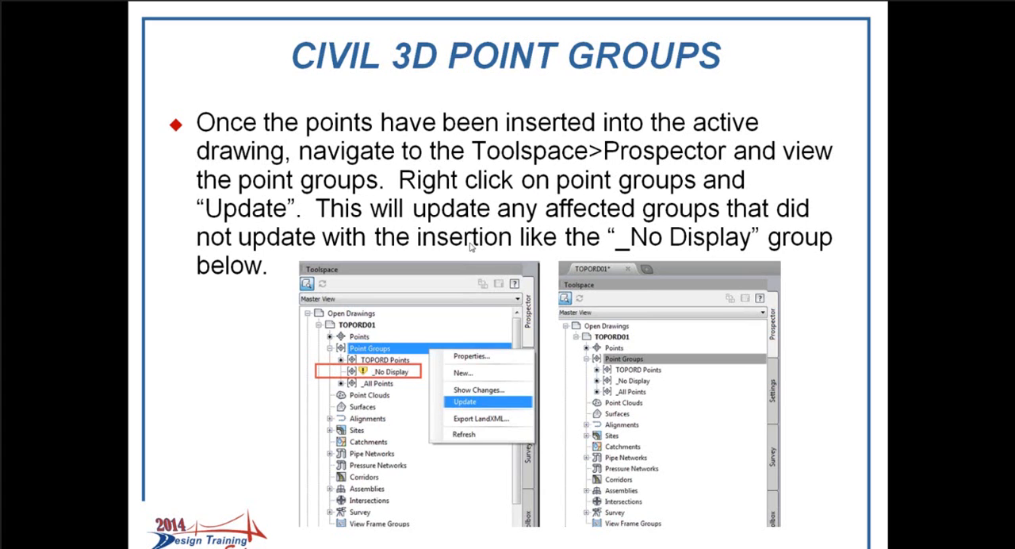
left_click(477, 289)
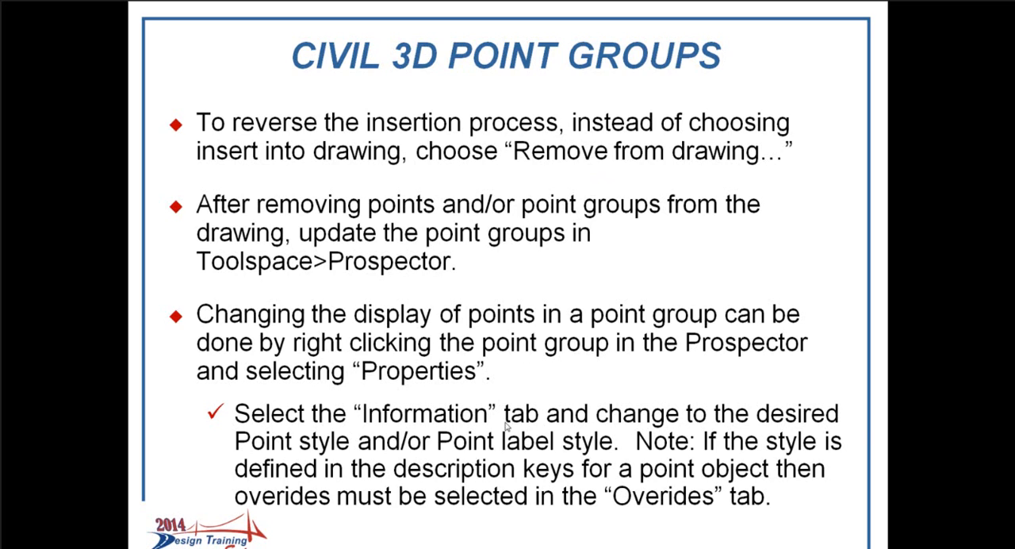
left_click(626, 390)
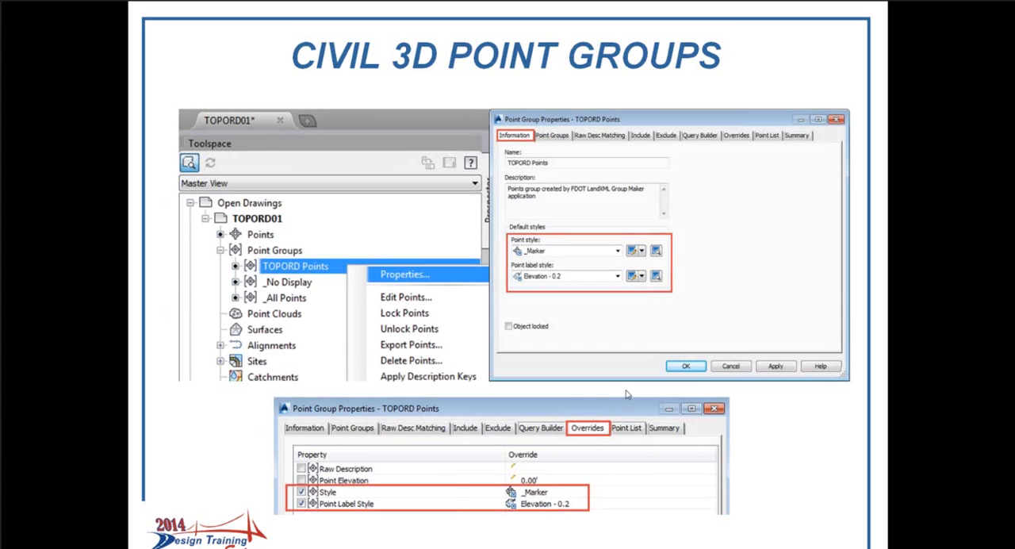
left_click(510, 330)
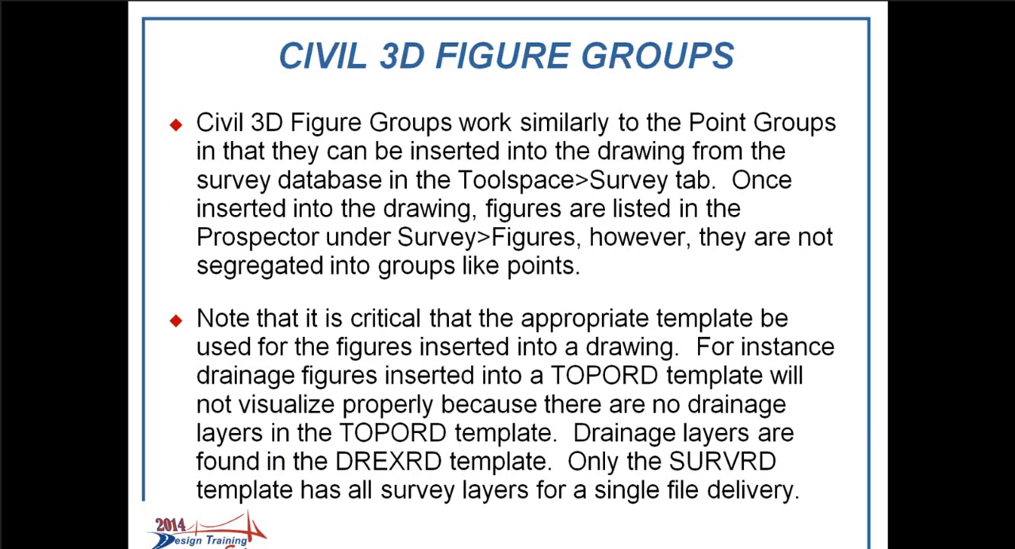
Step: Switch back to AutoCAD Civil 3D and list the figure groups in the 8888888-Grouped survey database
key("alt+Tab")
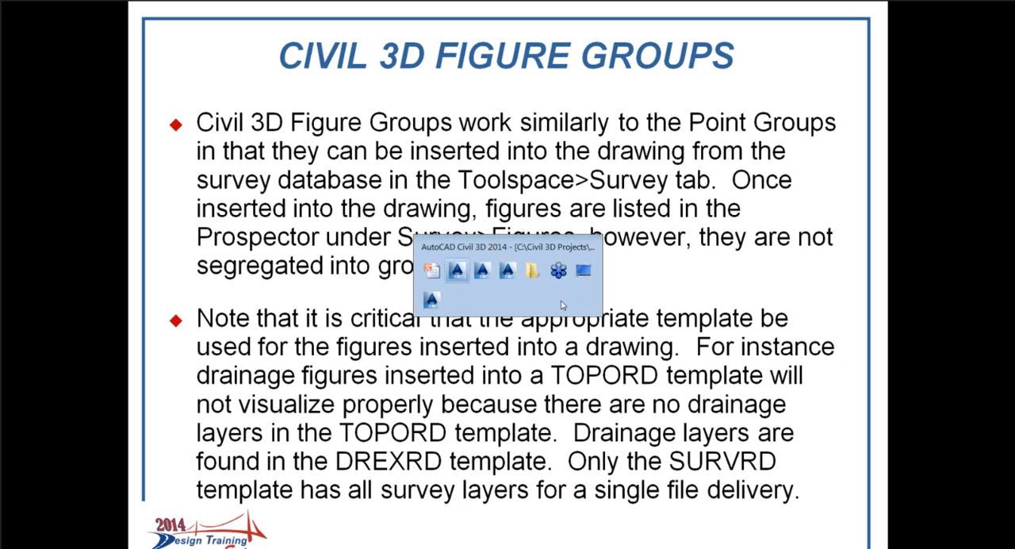
left_click(462, 275)
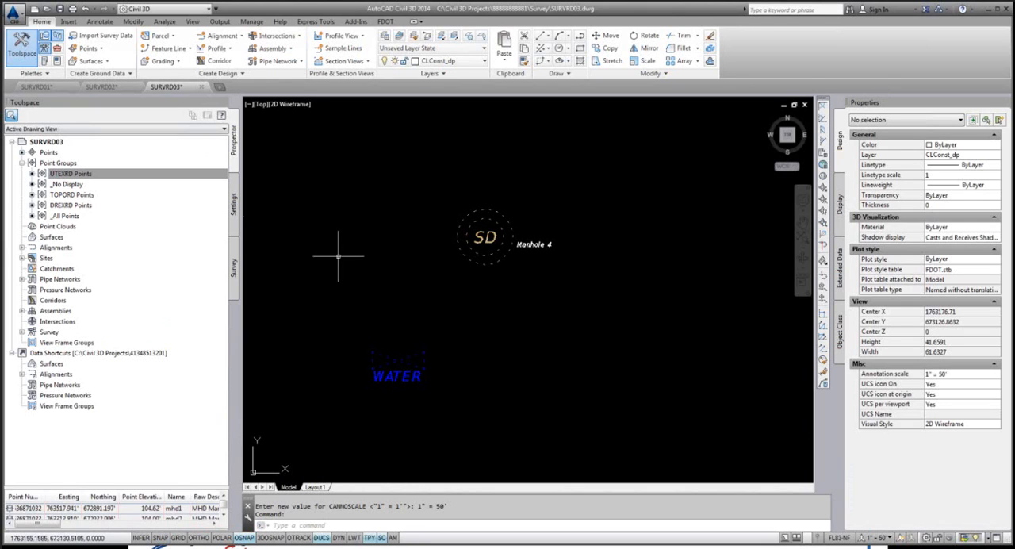
left_click(65, 173)
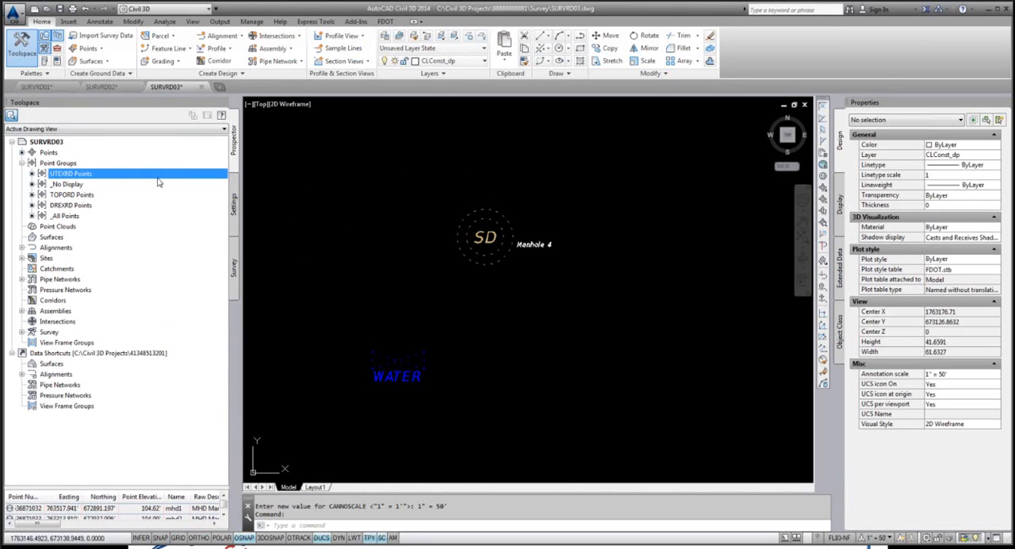
left_click(22, 164)
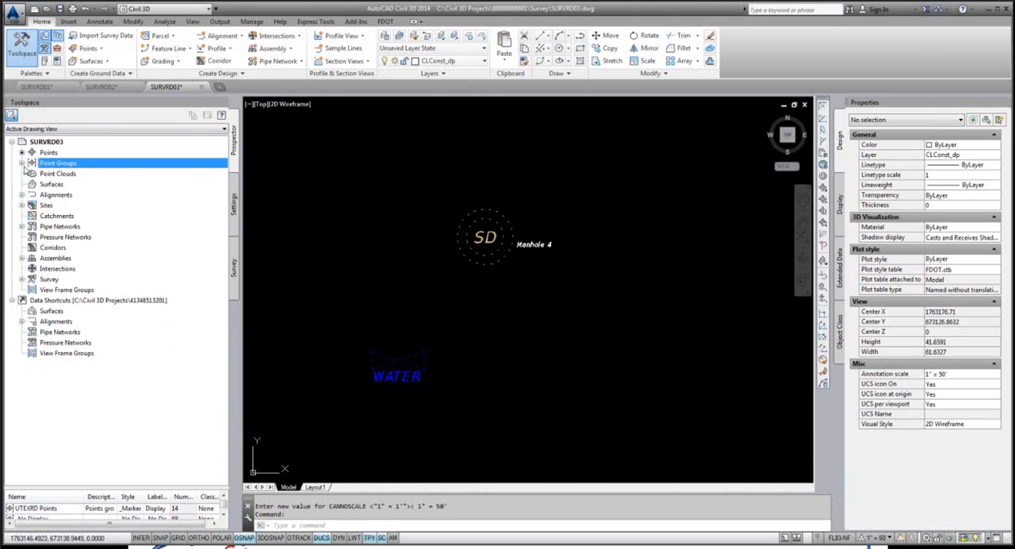
left_click(22, 164)
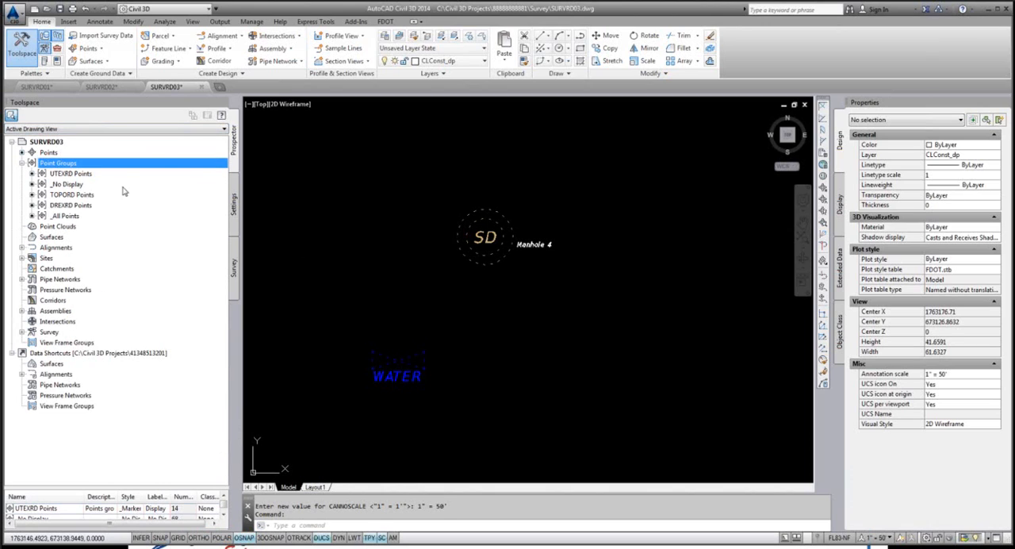
left_click(235, 268)
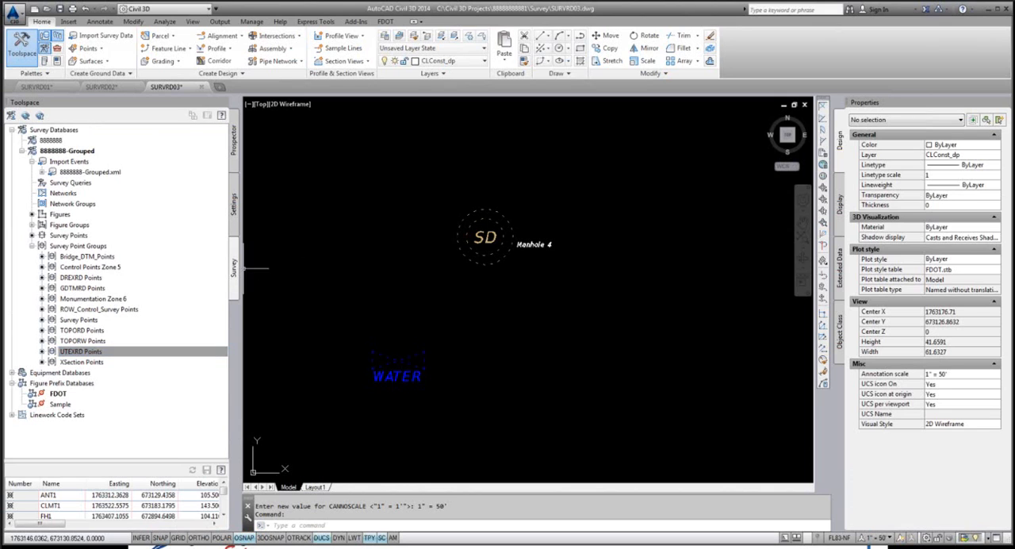
left_click(31, 225)
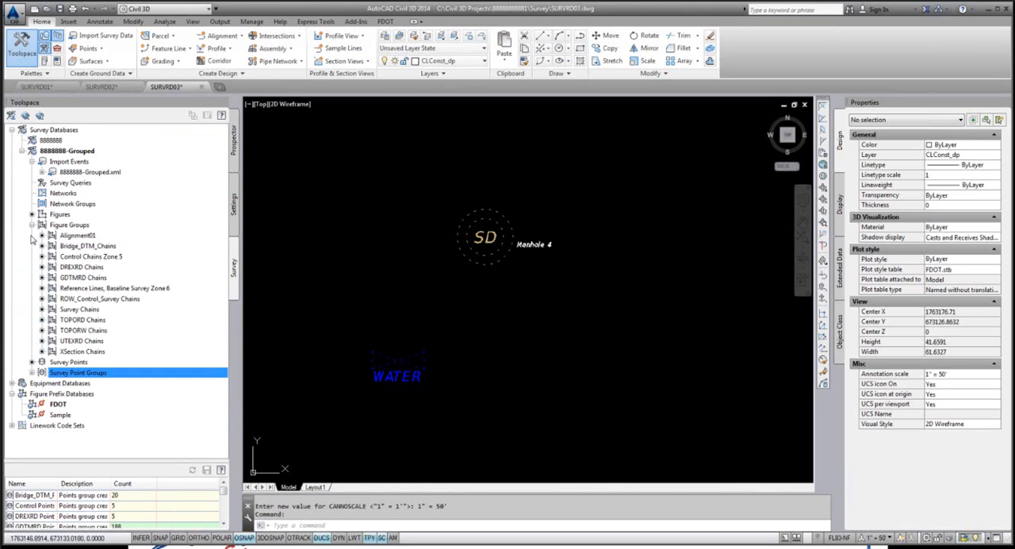
Step: Insert the DREXRD Chains figure group from the survey database into the SURVRD03 drawing
left_click(78, 320)
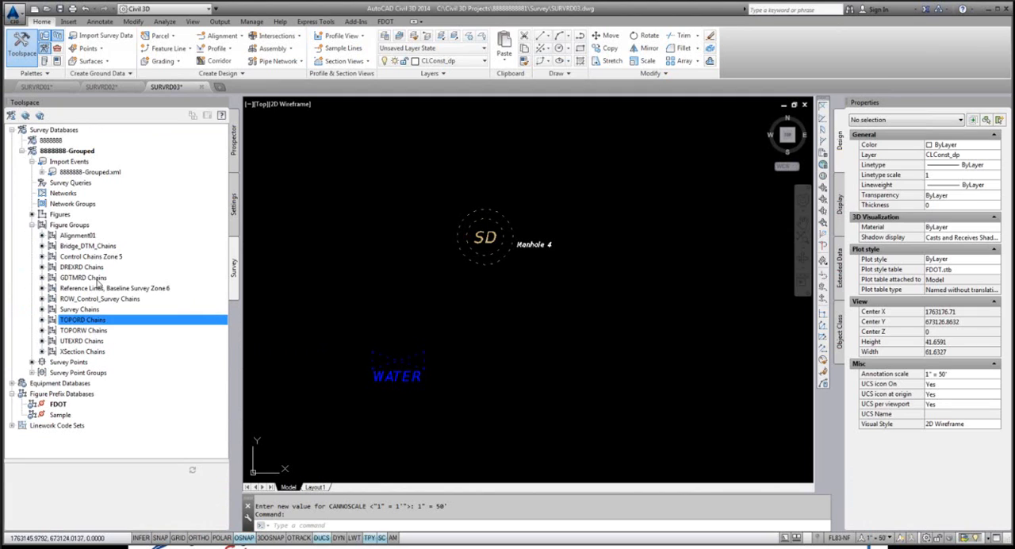
left_click(97, 267)
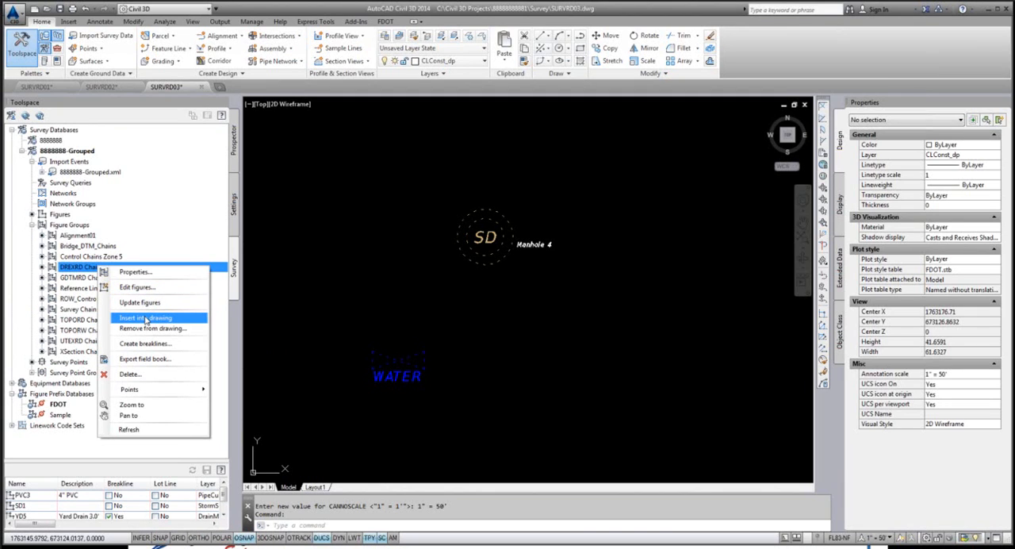
left_click(145, 319)
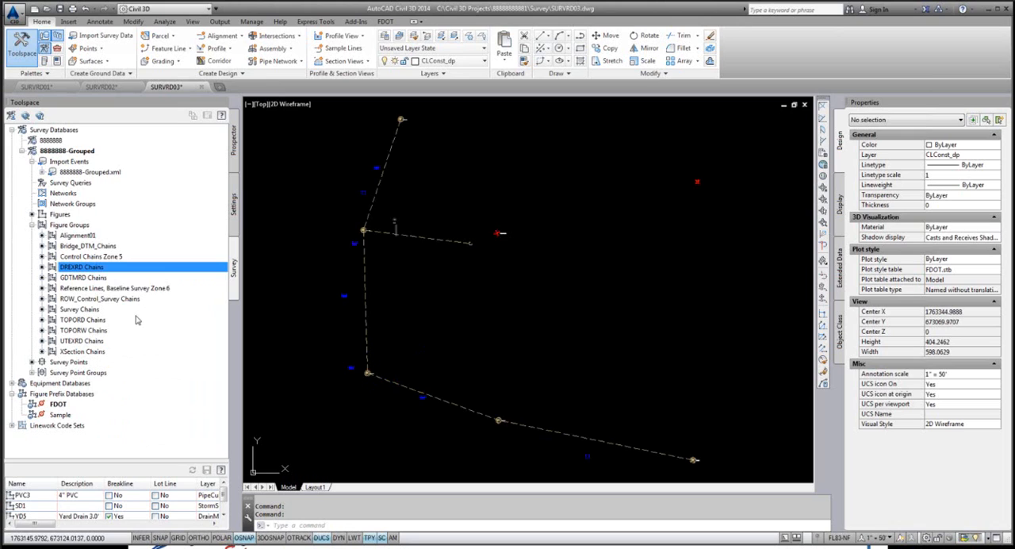
Step: Insert the TOPORD Chains figure group into the SURVRD03 drawing
left_click(80, 321)
right_click(80, 320)
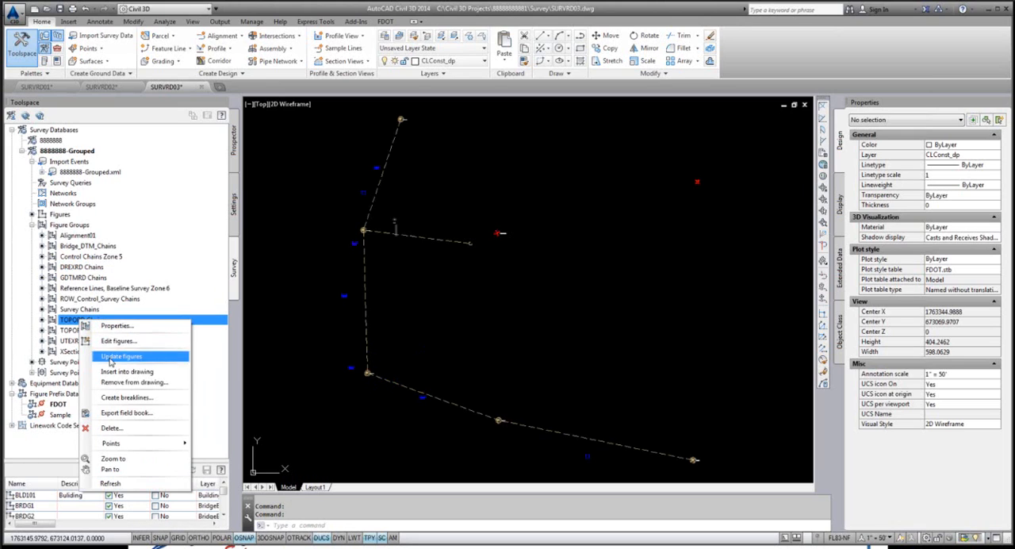
left_click(133, 371)
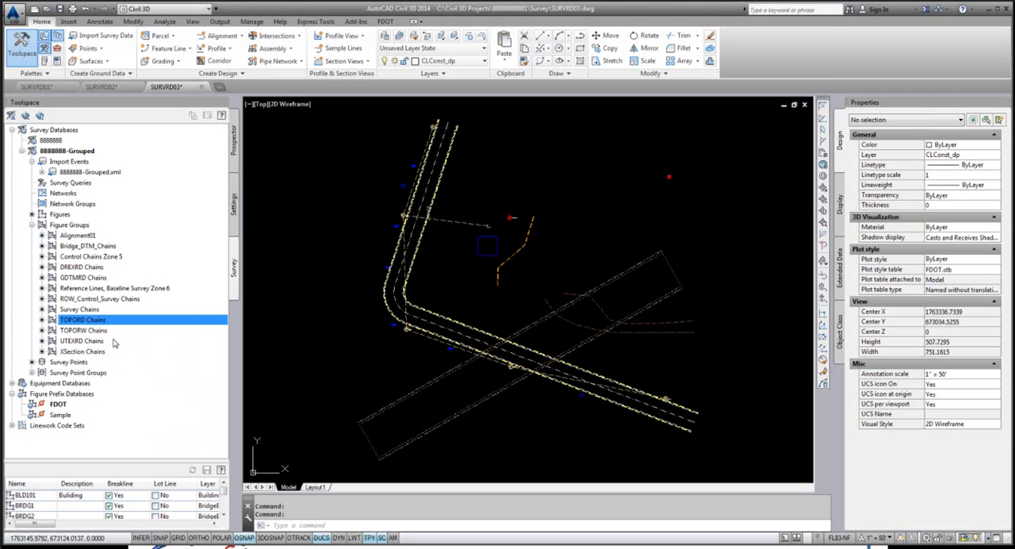
Step: Insert the UTEXRD Chains figure group into the drawing and check the full extent of the inserted linework
left_click(82, 341)
right_click(83, 342)
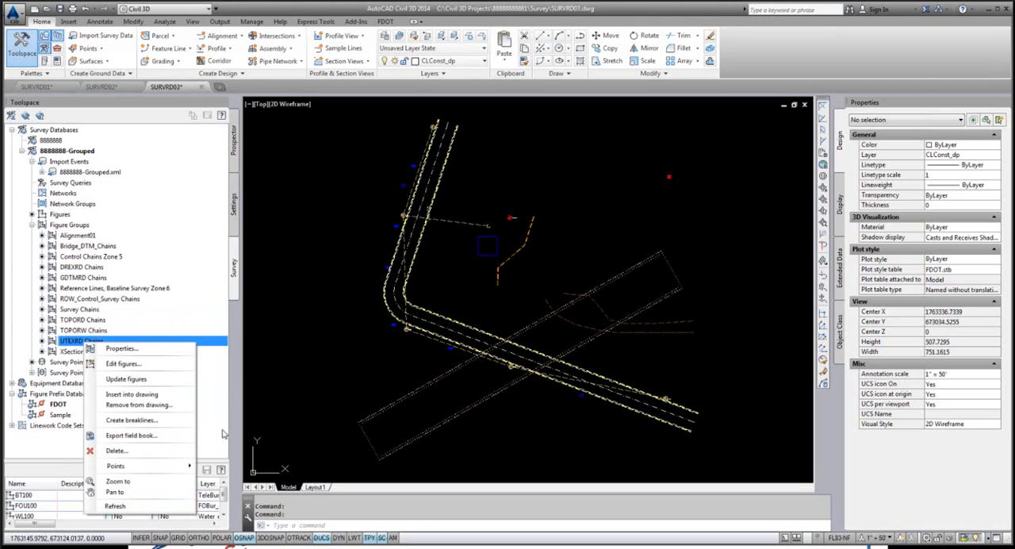
left_click(142, 395)
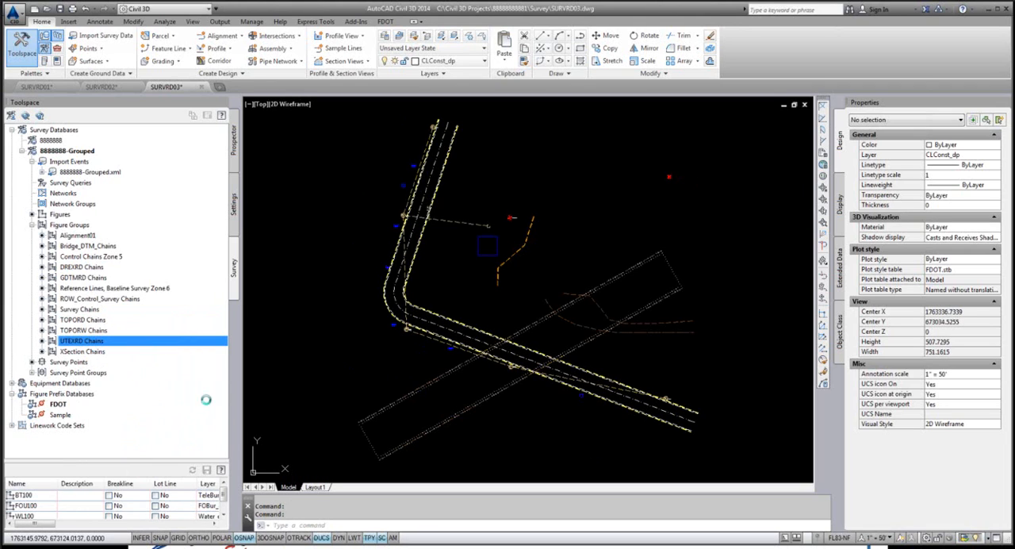
scroll(456, 190, "down", 2)
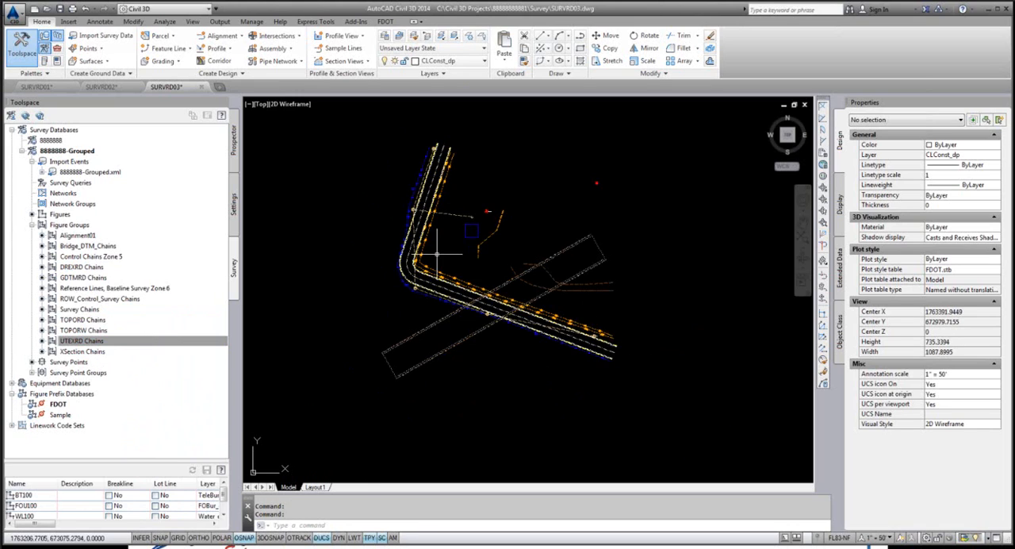
Step: List the individual survey figures that SURVRD03 contains, with the point groups collapsed
left_click(235, 143)
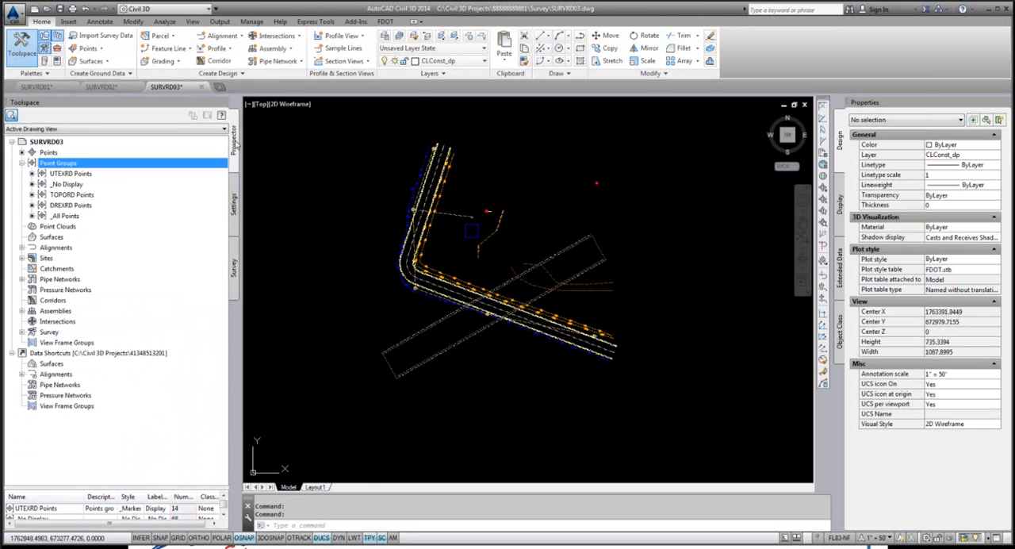
left_click(22, 163)
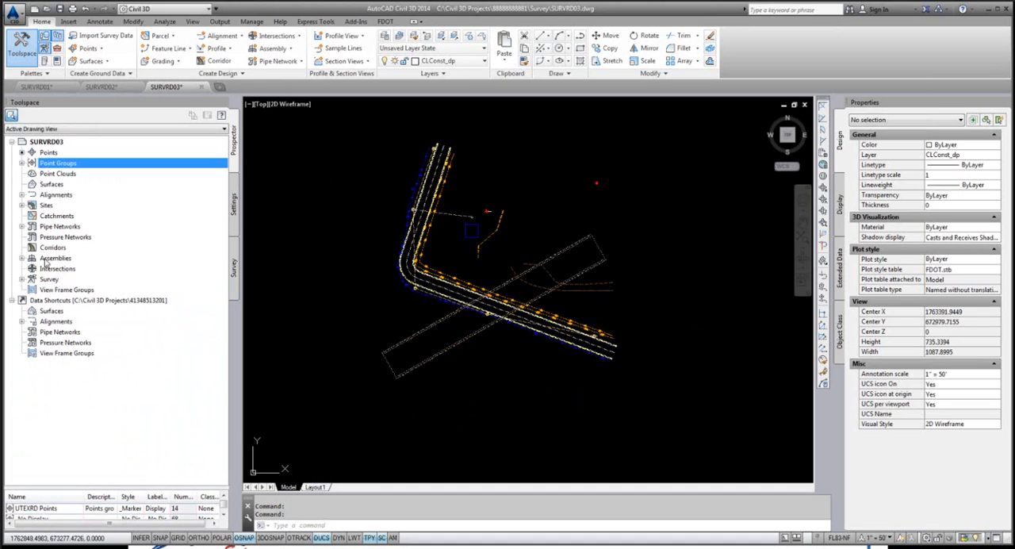
left_click(21, 279)
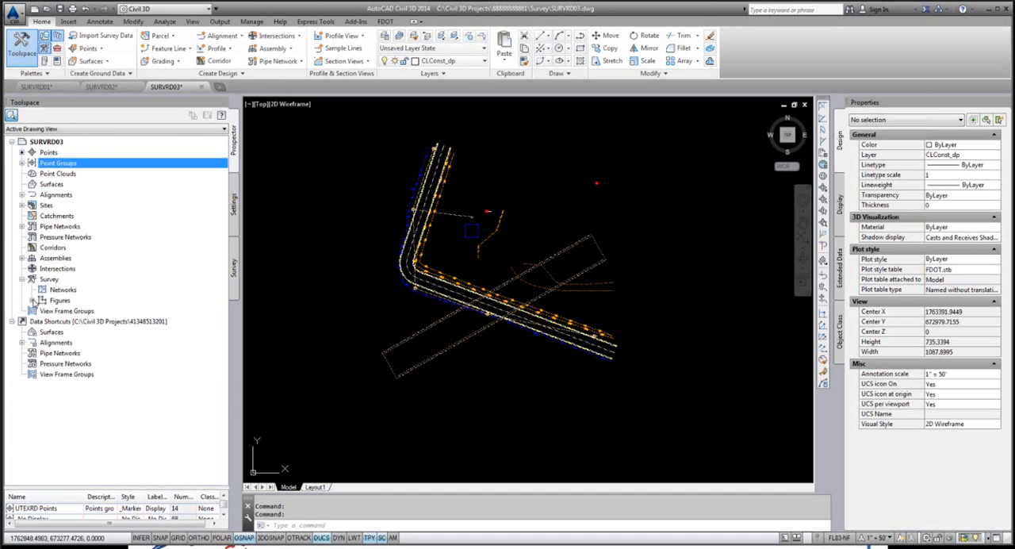
left_click(33, 301)
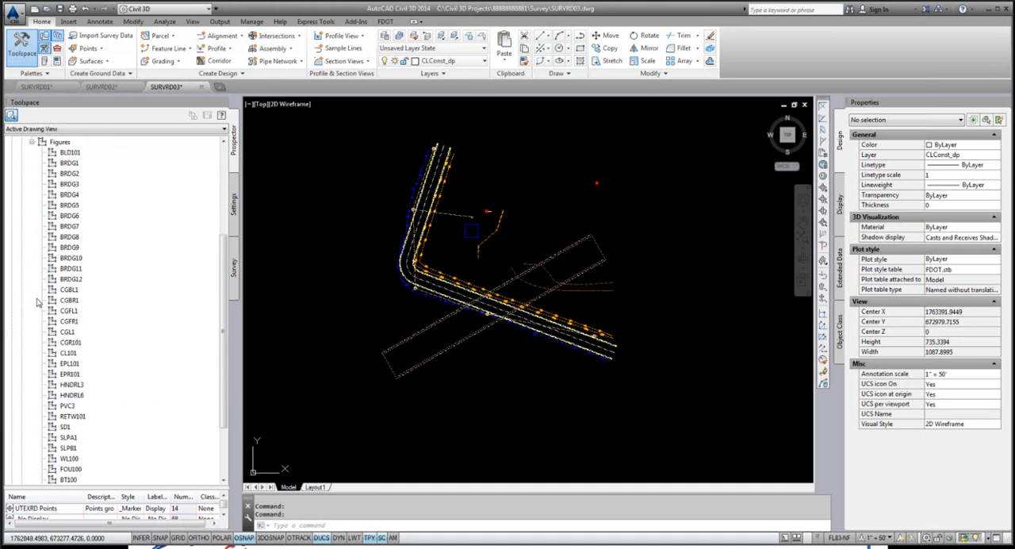
Step: Preview figures such as BLD101, BRDG1, BRDG3, BRDG4 and BRDG5, and examine the dashed line crossing the bridge outline
left_click(68, 143)
left_click(75, 153)
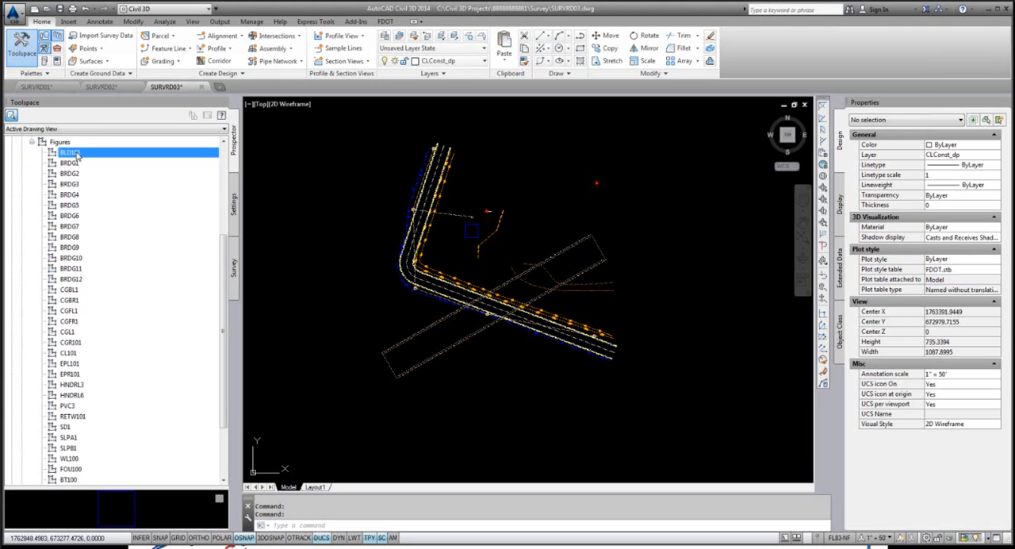
left_click(70, 164)
left_click(70, 183)
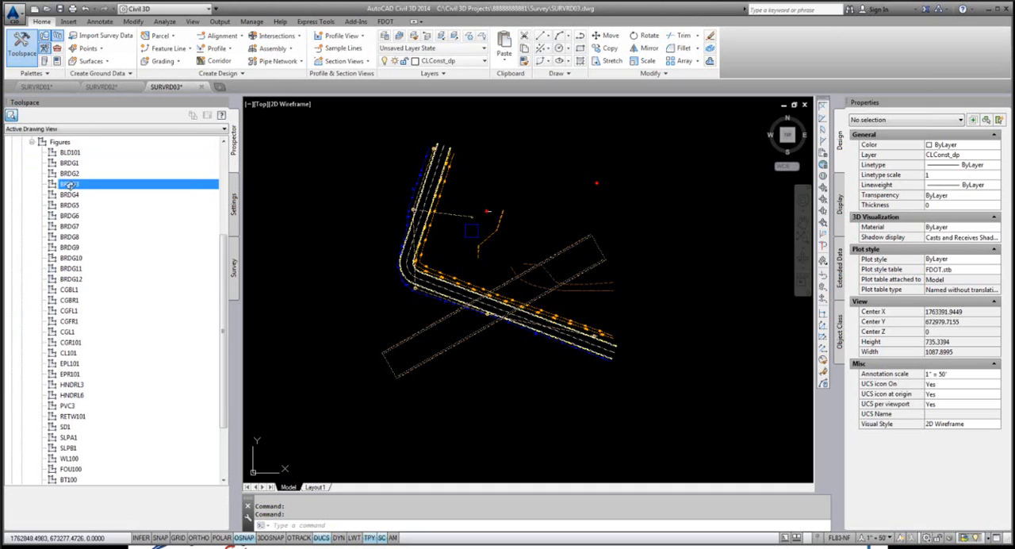
left_click(70, 194)
left_click(70, 204)
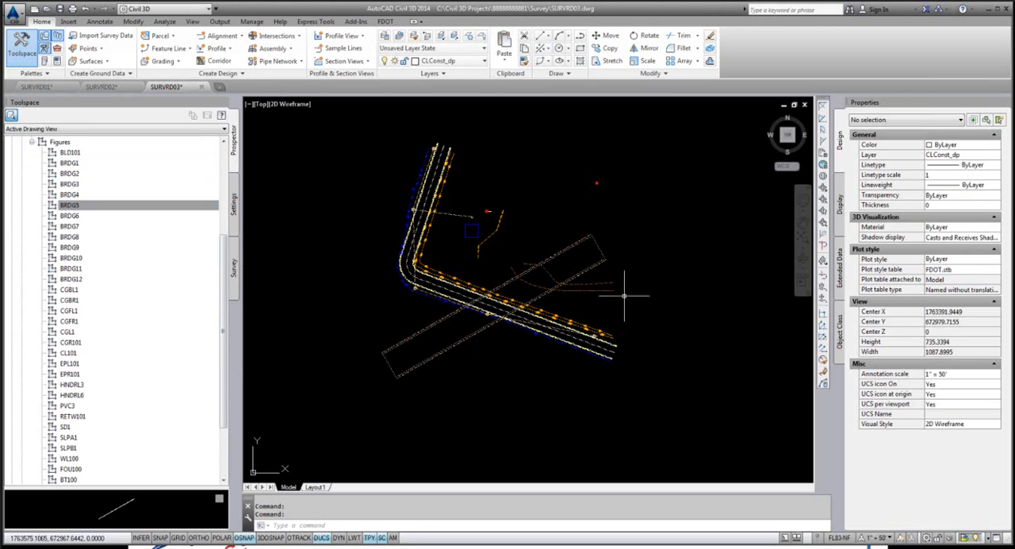
scroll(591, 284, "up", 5)
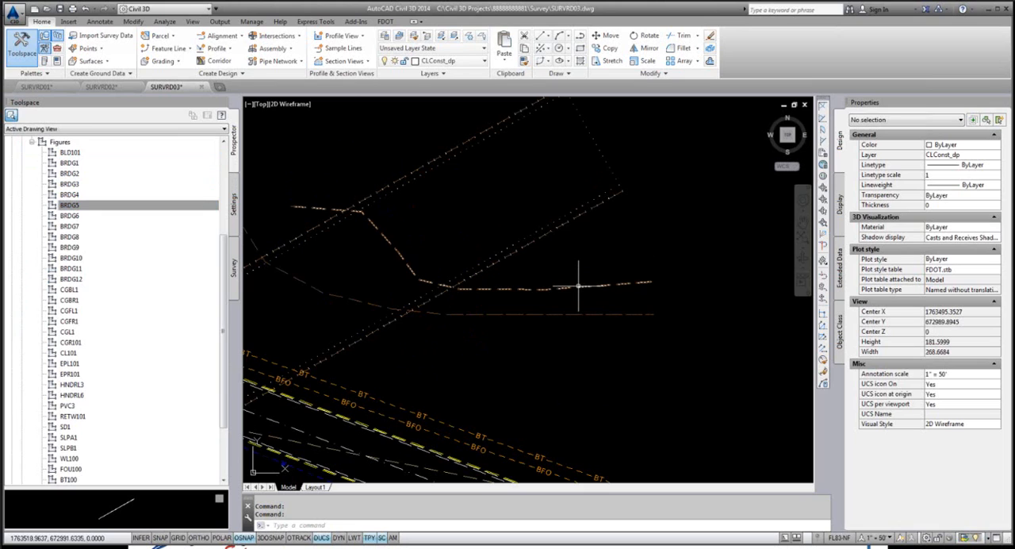
mouse_move(578, 285)
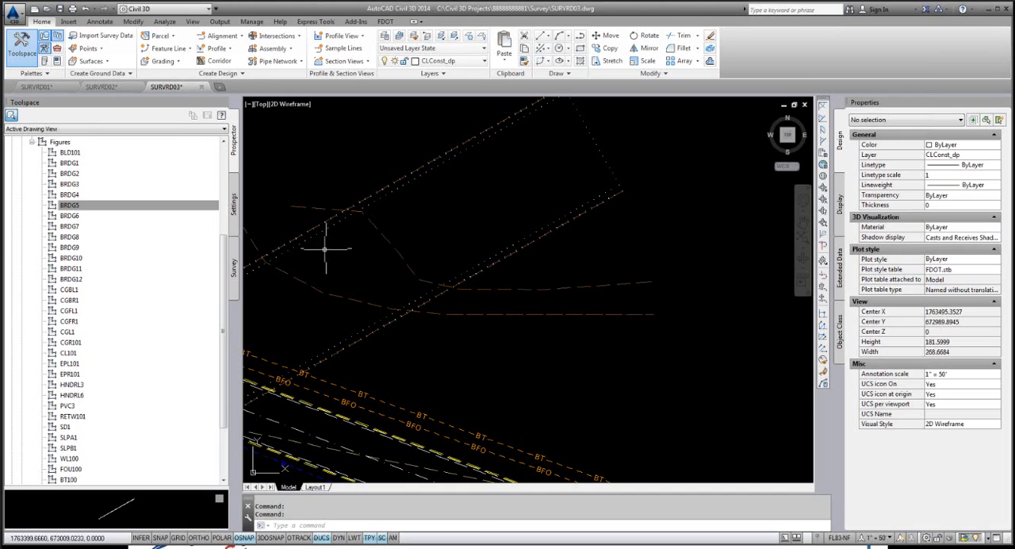
Step: Check the description and object style of figure SLPA1 in its figure properties, without making changes
scroll(225, 285, "down", 1)
scroll(225, 285, "down", 2)
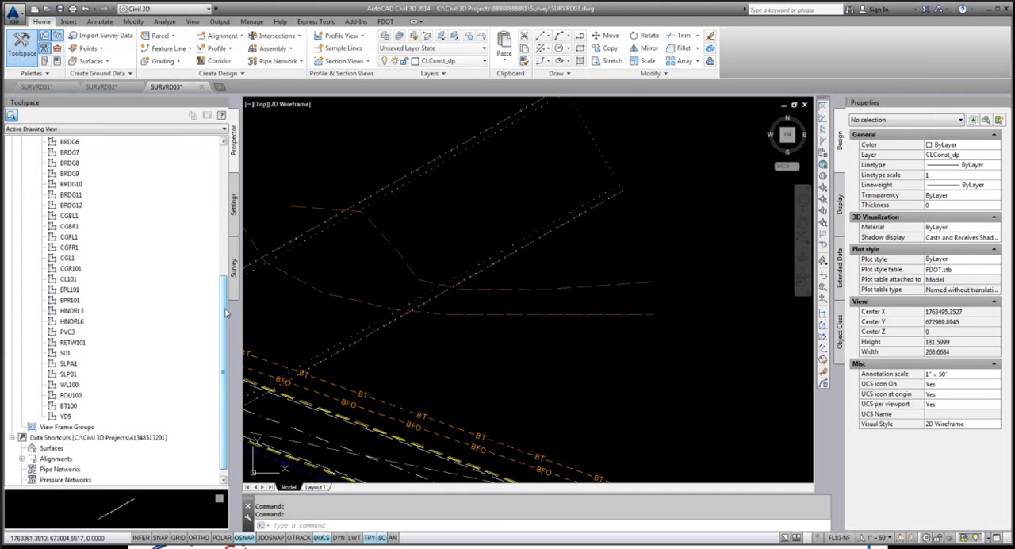
left_click(70, 363)
right_click(72, 365)
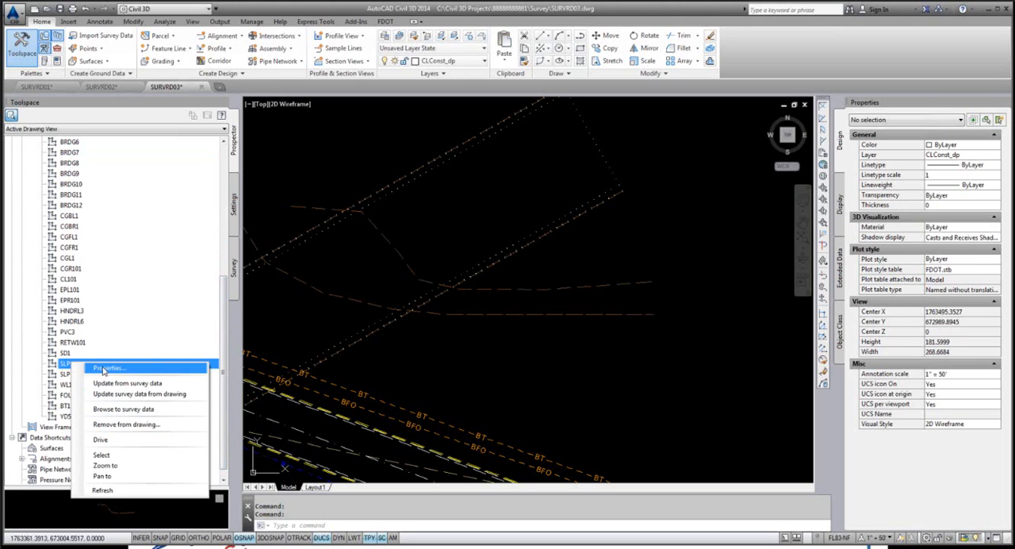
left_click(107, 368)
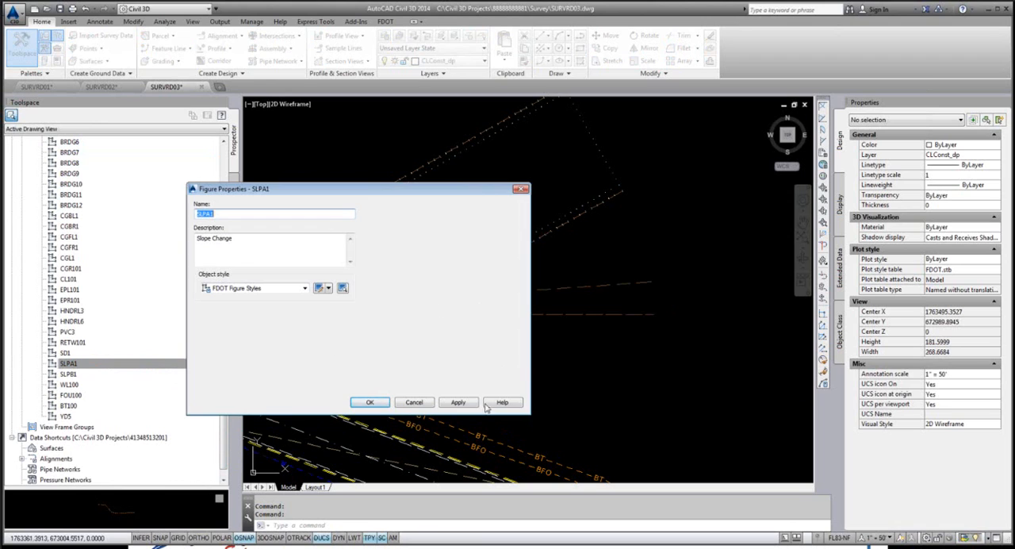
left_click(413, 403)
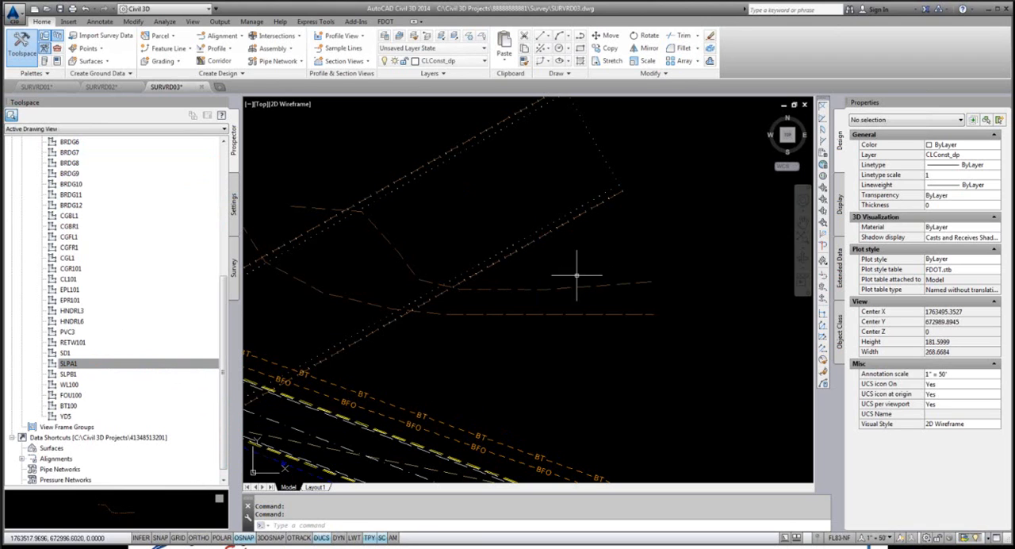
Step: Open the survey figure properties of the SLPA1 slope line crossing the bridge, keeping the figure's end in view
right_click(566, 288)
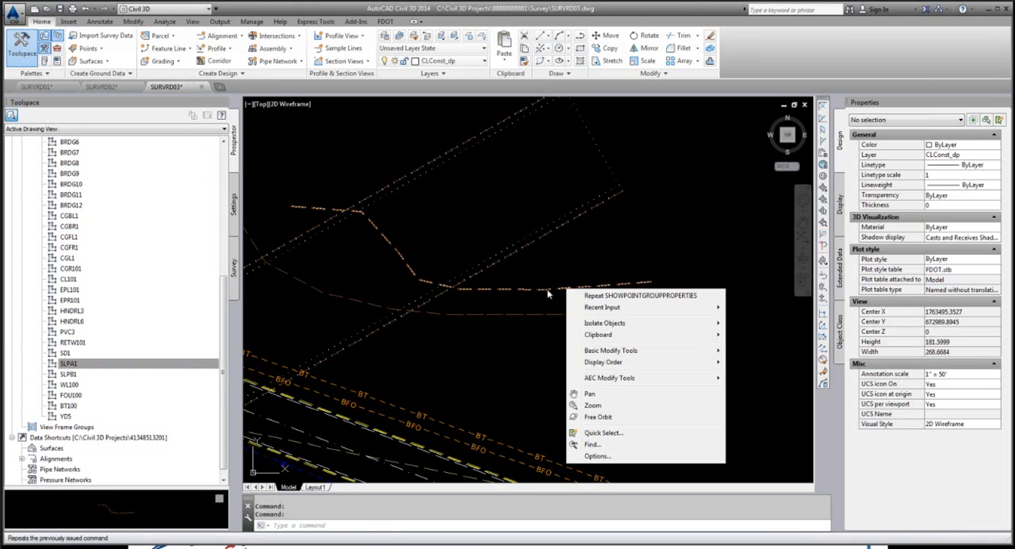
right_click(547, 293)
right_click(544, 291)
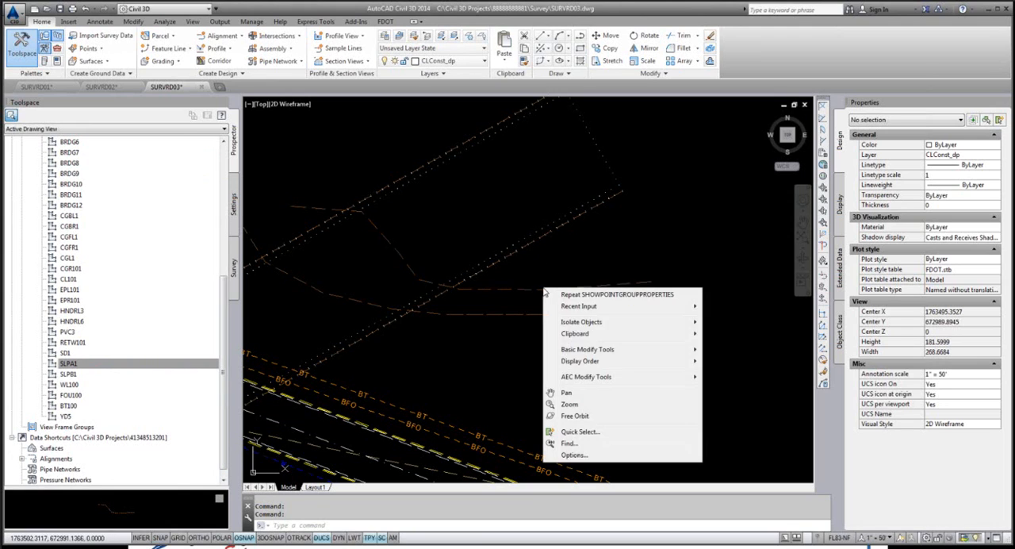
left_click(540, 291)
right_click(539, 290)
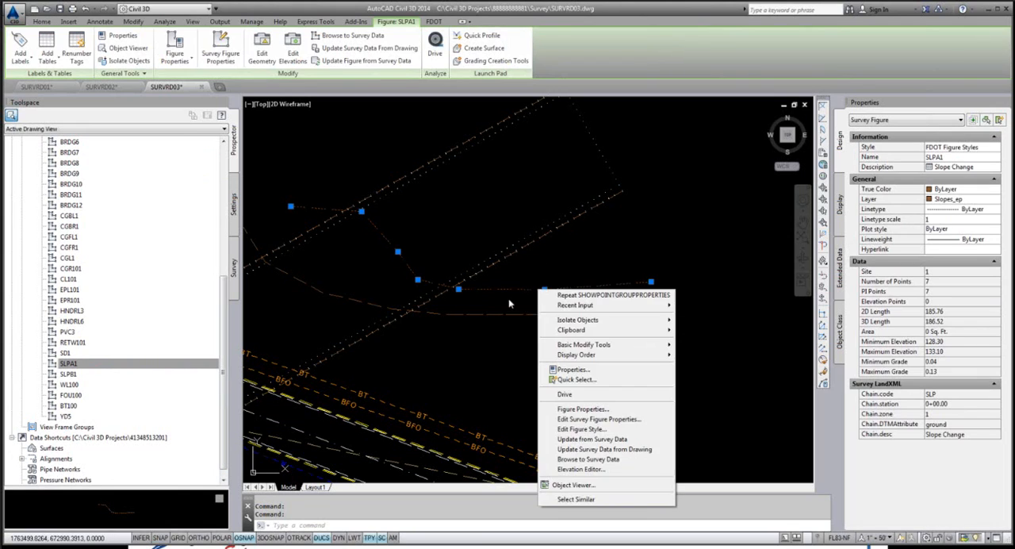
left_click(595, 419)
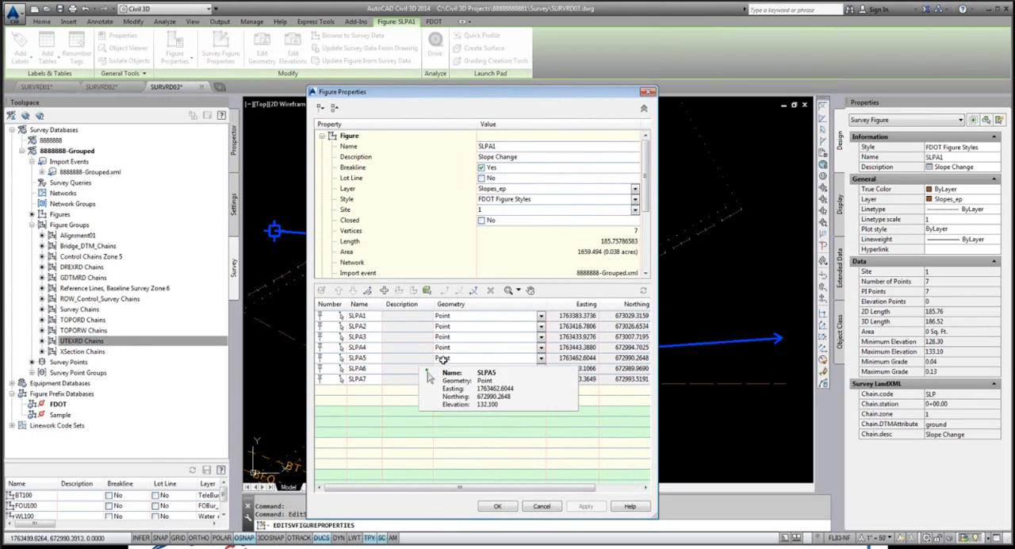
left_click_drag(536, 96, 403, 90)
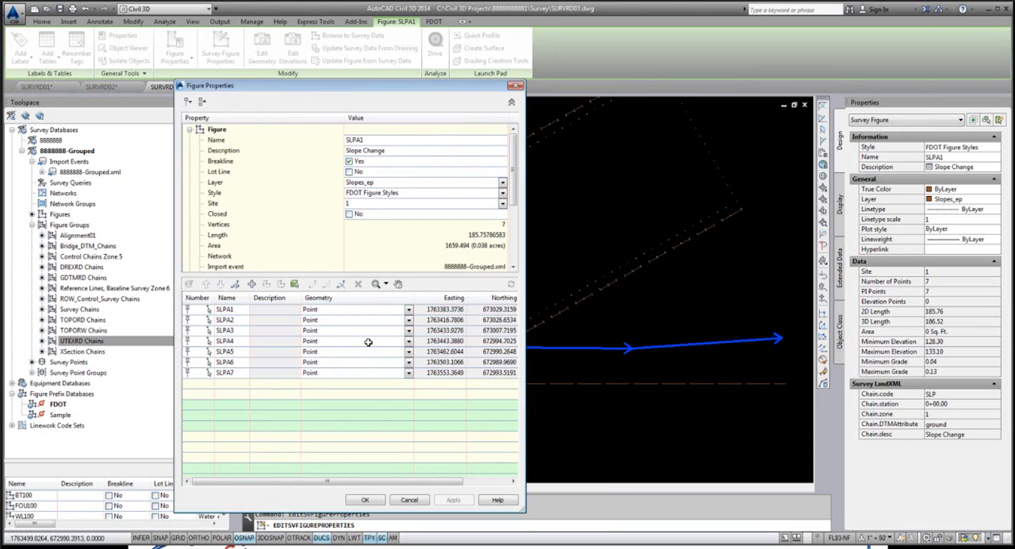
Step: Go through vertices SLPA1 to SLPA7 of the figure to locate each one on the slope line
left_click(224, 312)
left_click(225, 321)
left_click(224, 330)
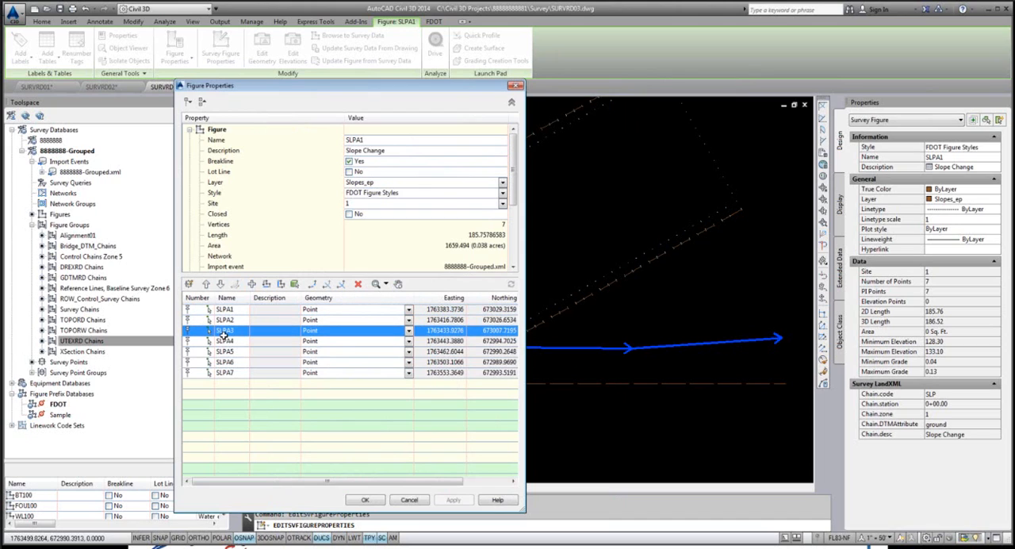
left_click(226, 341)
left_click(229, 353)
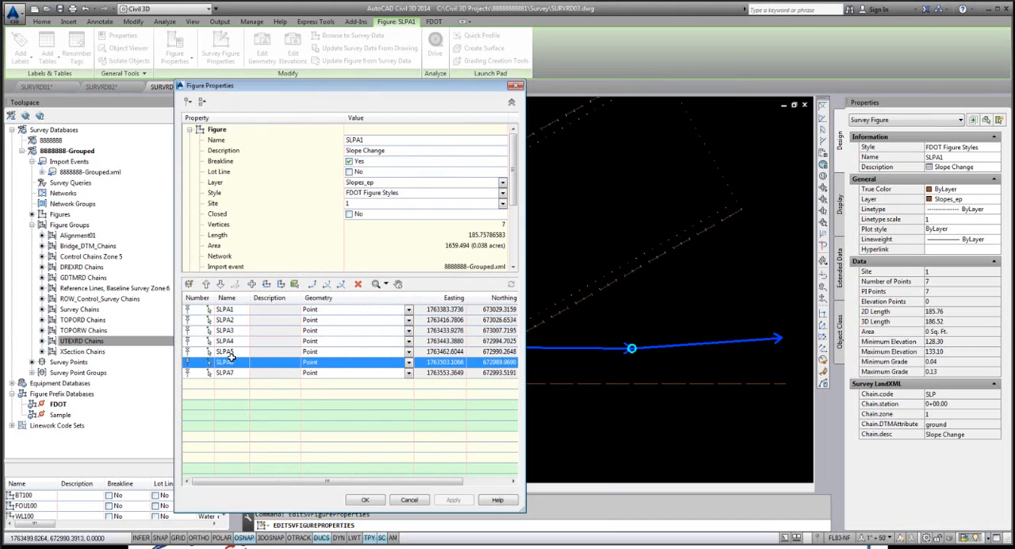
left_click(233, 363)
left_click(228, 374)
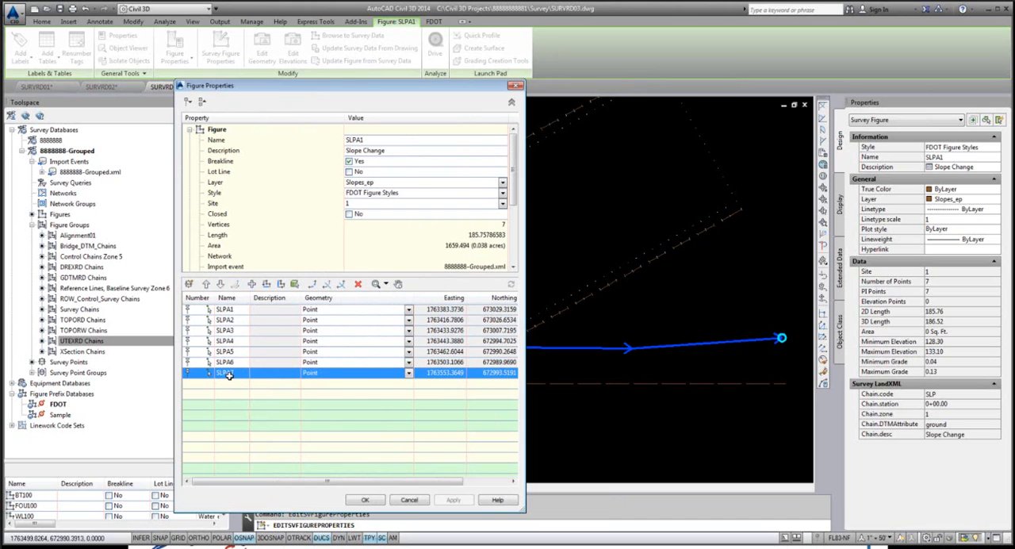
left_click(229, 362)
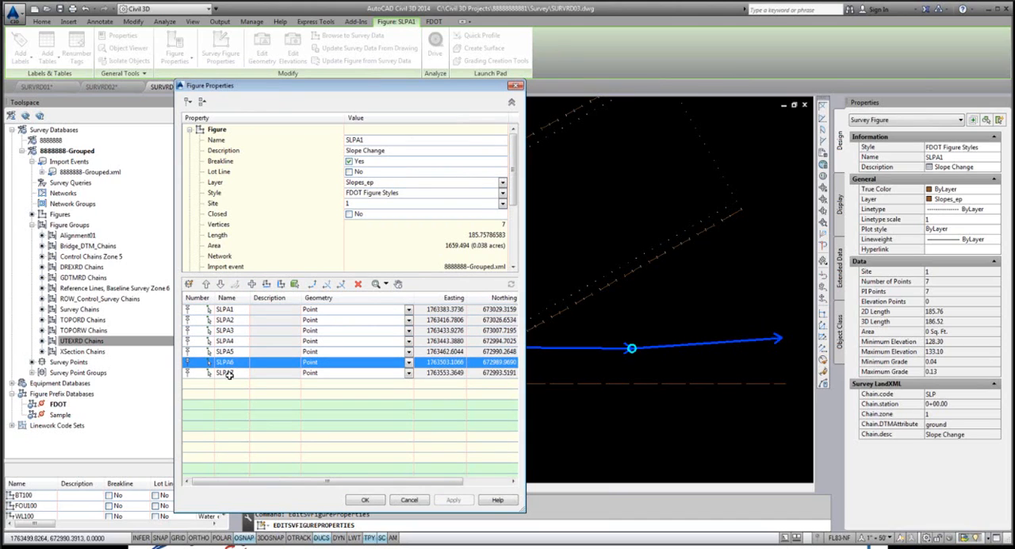
left_click(228, 373)
Step: Trim the SLPA1 figure at vertex SLPA6 and accept the change
left_click(230, 362)
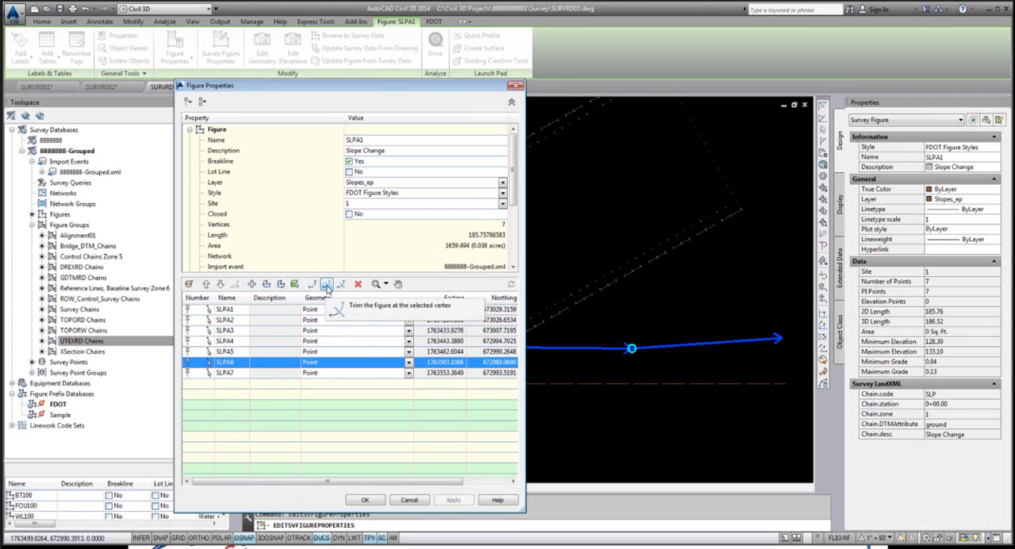
left_click(327, 287)
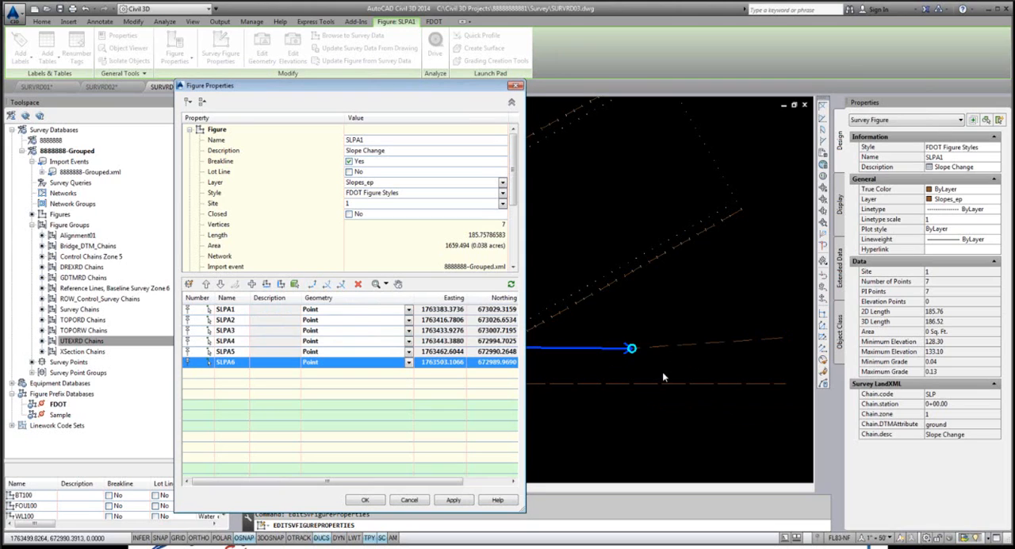
left_click(365, 501)
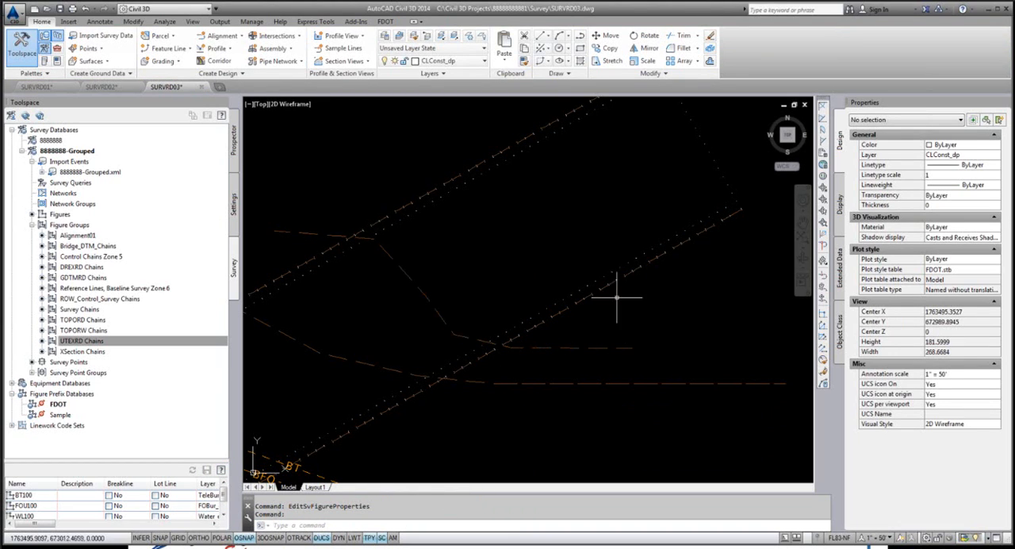
Step: Restore the DREXRD layer state in SURVRD03 and inspect the linework it displays
scroll(609, 333, "down", 1)
scroll(609, 334, "down", 5)
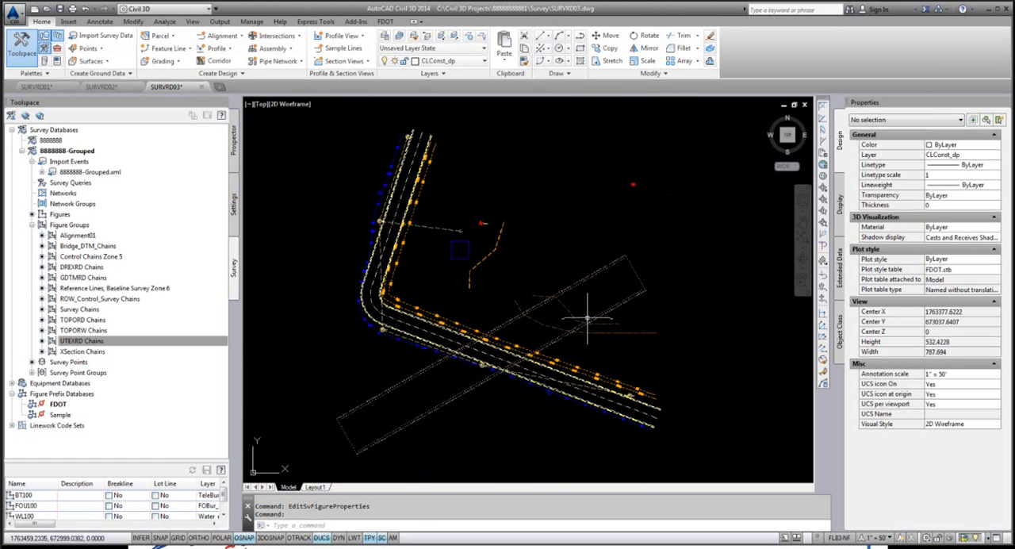
scroll(568, 302, "up", 2)
scroll(568, 302, "down", 2)
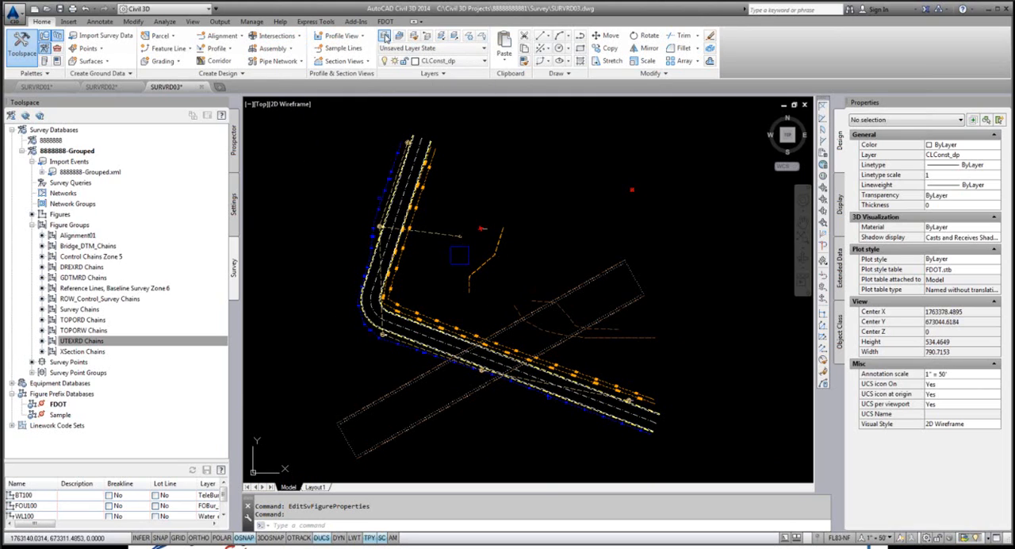
left_click(385, 37)
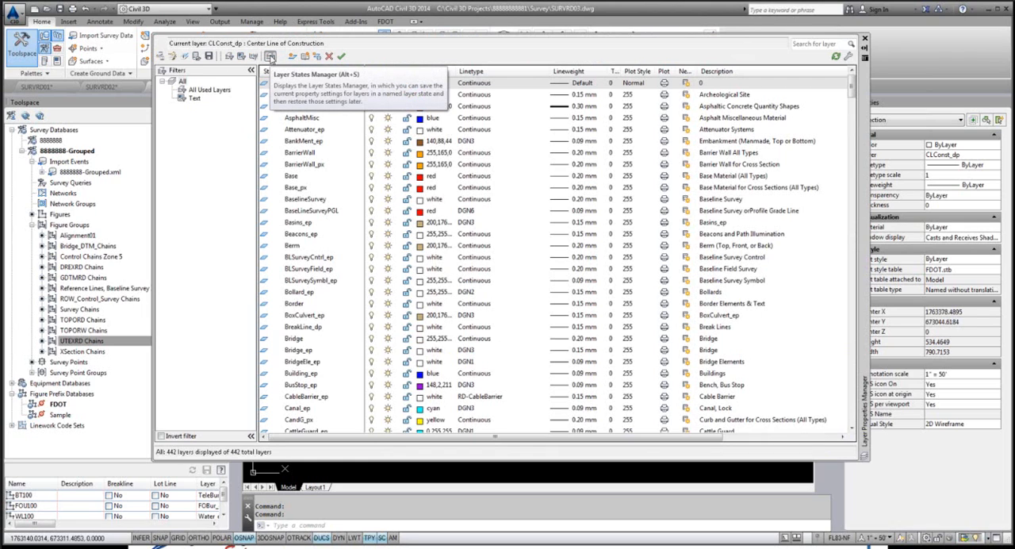
left_click(269, 56)
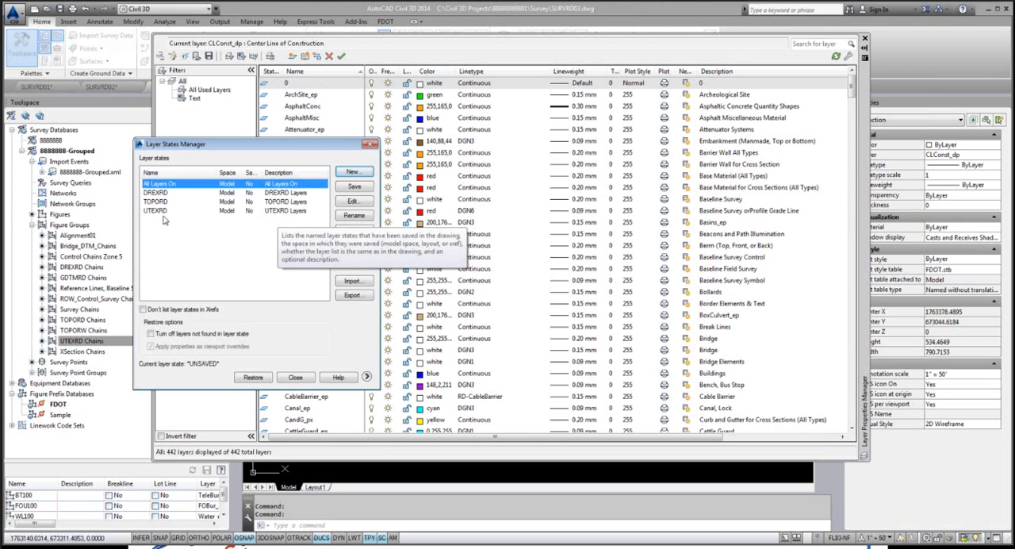
double_click(159, 193)
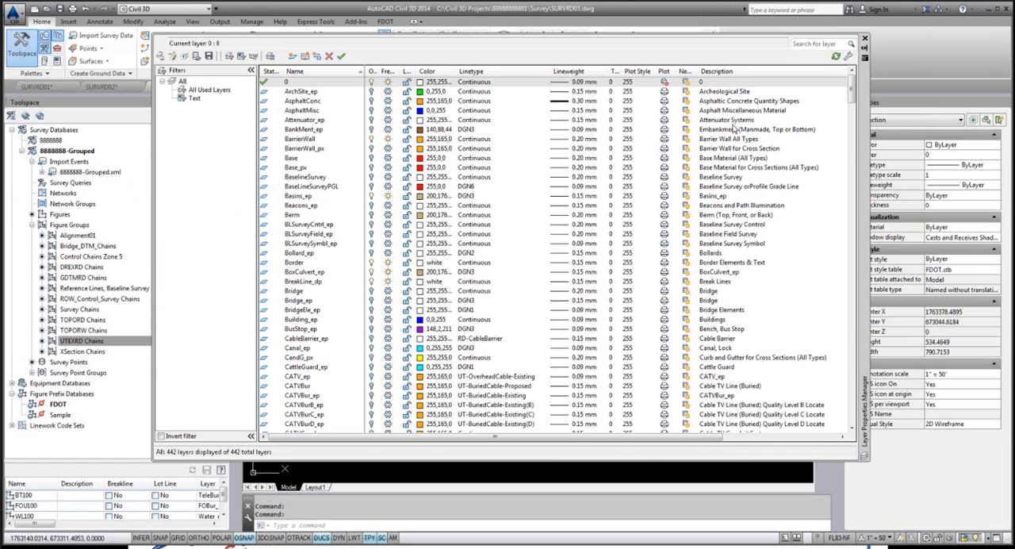
left_click(866, 39)
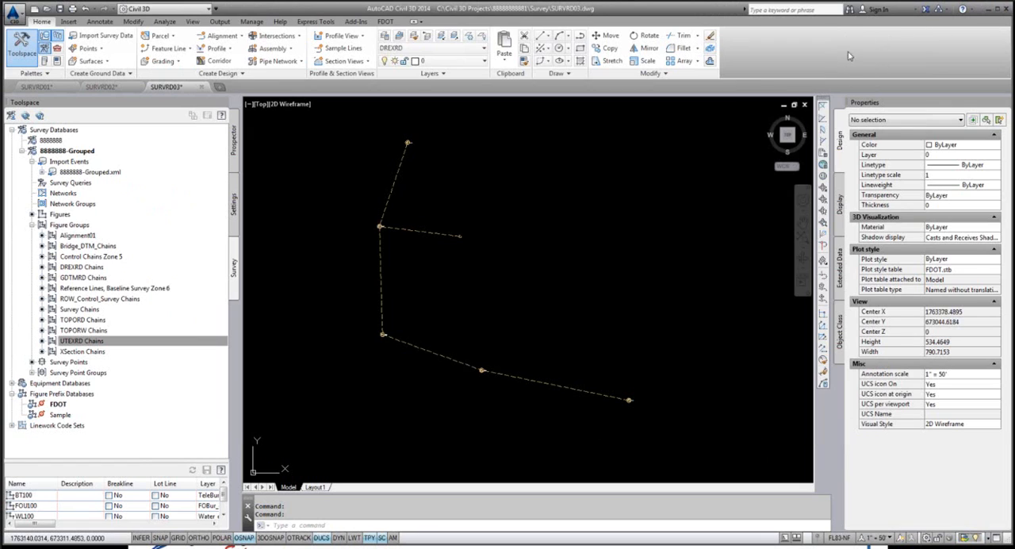
scroll(387, 222, "up", 4)
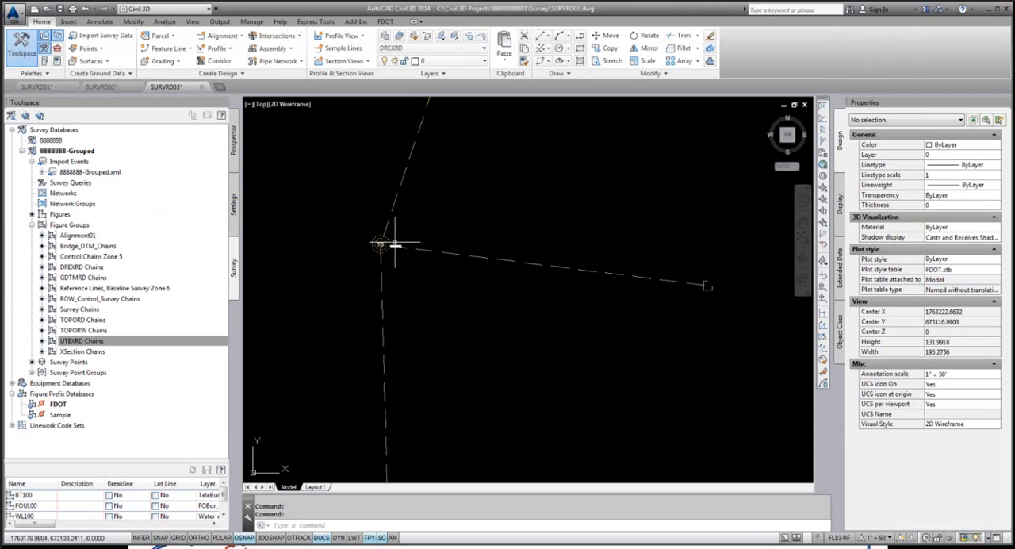
scroll(397, 238, "down", 4)
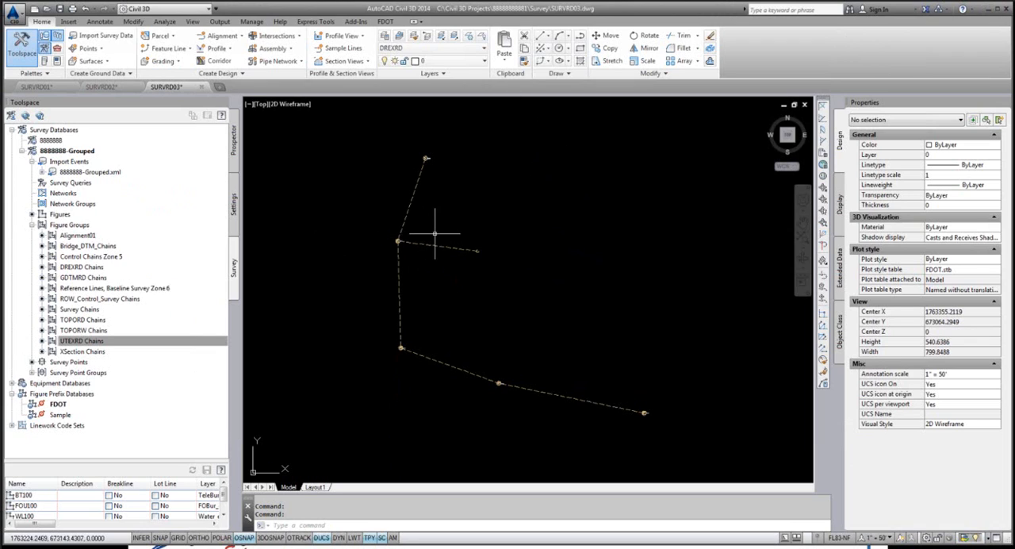
Step: Restore the TOPORD layer state and inspect the topography figures in the drawing
left_click(385, 36)
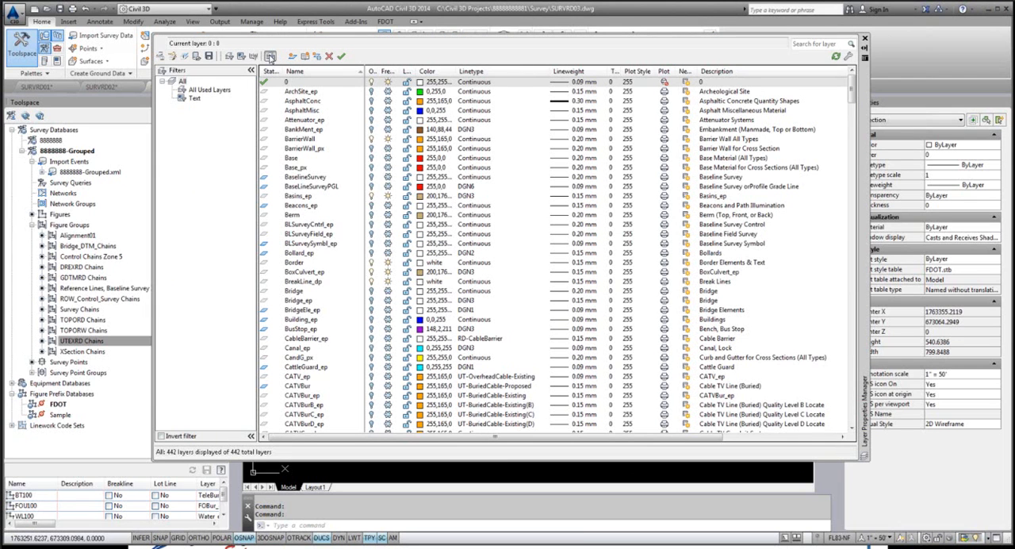
left_click(270, 57)
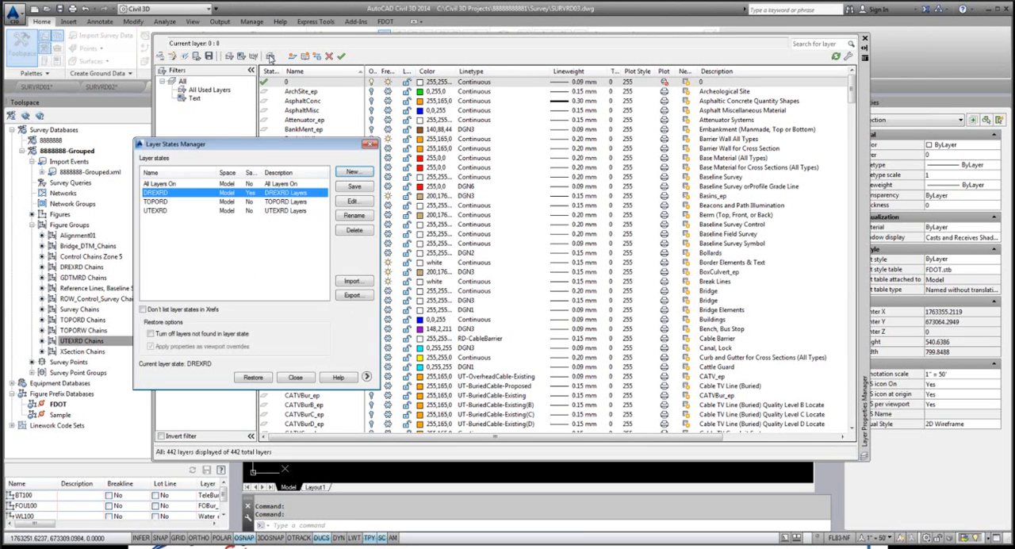
double_click(156, 203)
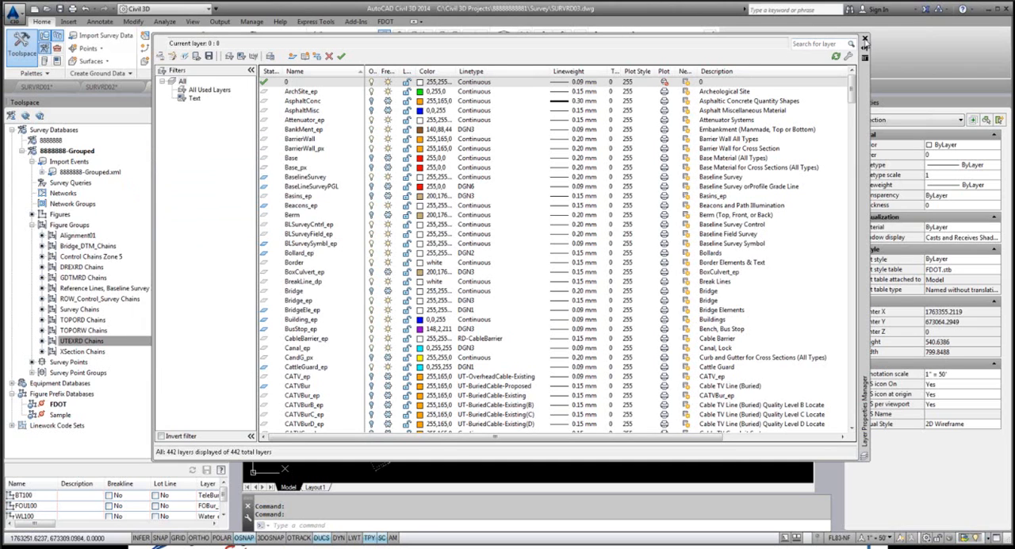
left_click(864, 39)
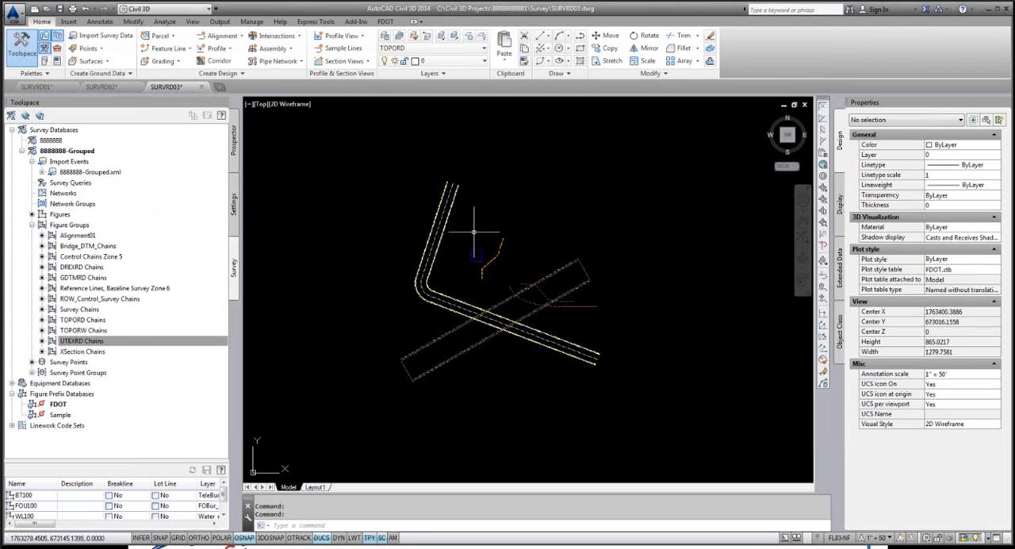
scroll(476, 238, "up", 2)
scroll(483, 270, "down", 2)
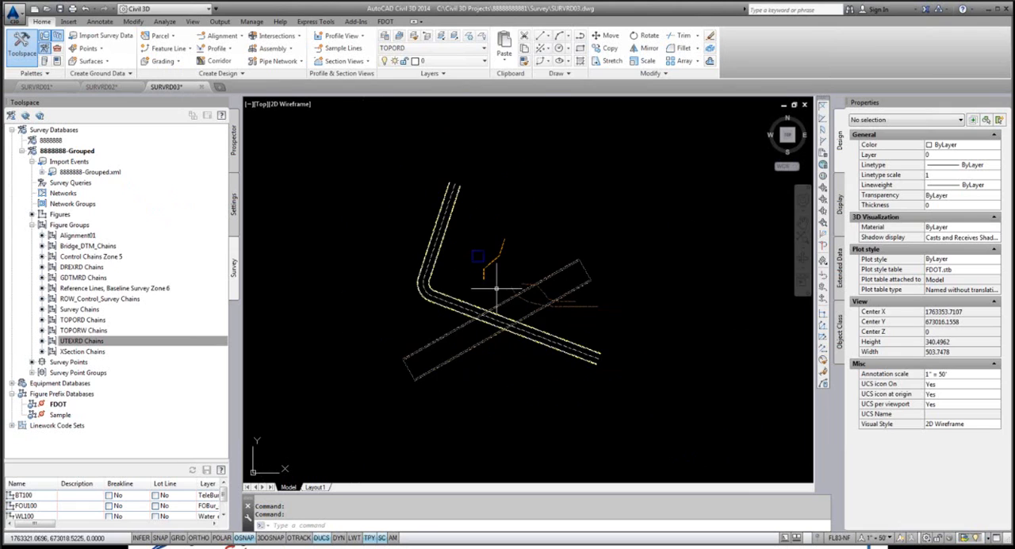
Step: Restore the UTEXRD layer state and inspect the utility figures in the drawing
left_click(383, 38)
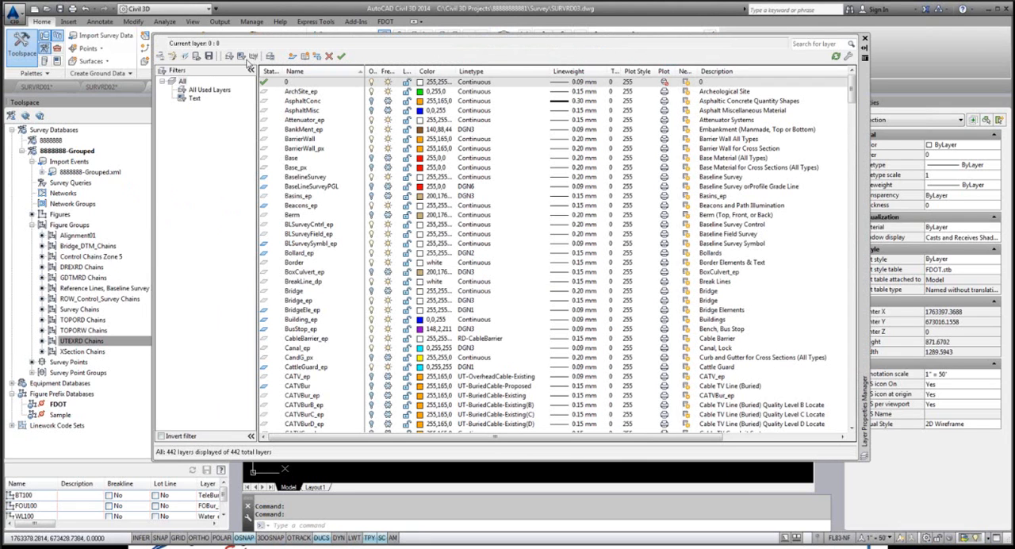
left_click(271, 57)
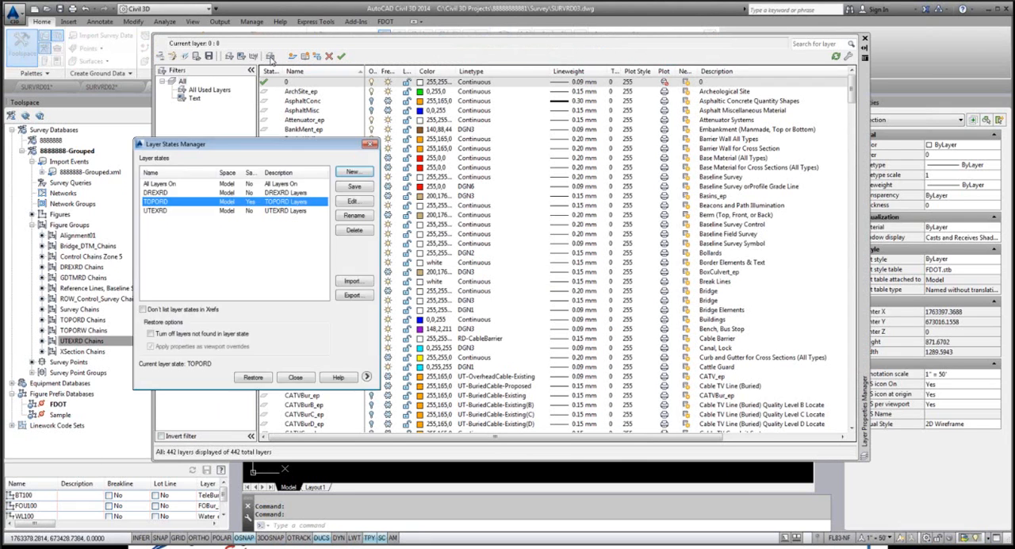
double_click(165, 213)
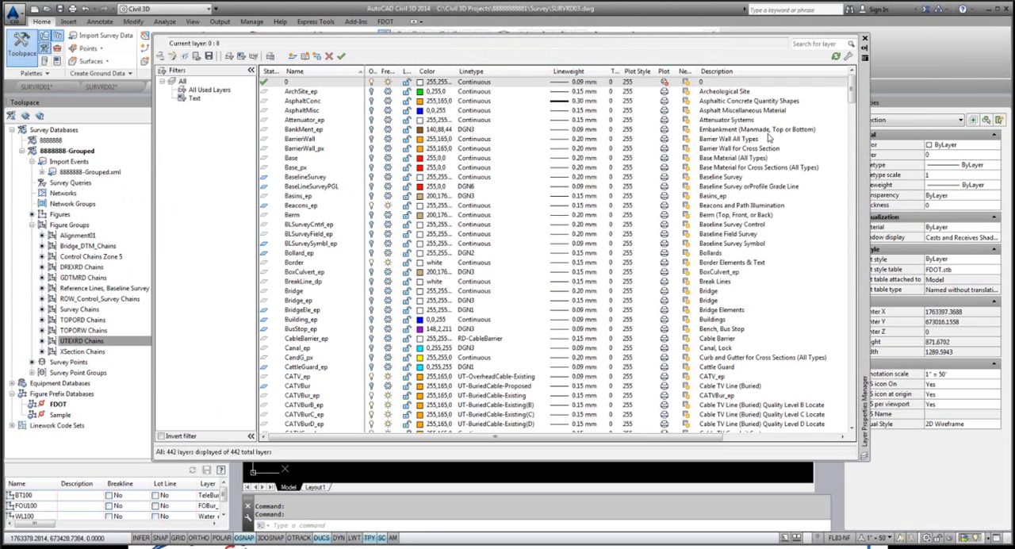
left_click(865, 40)
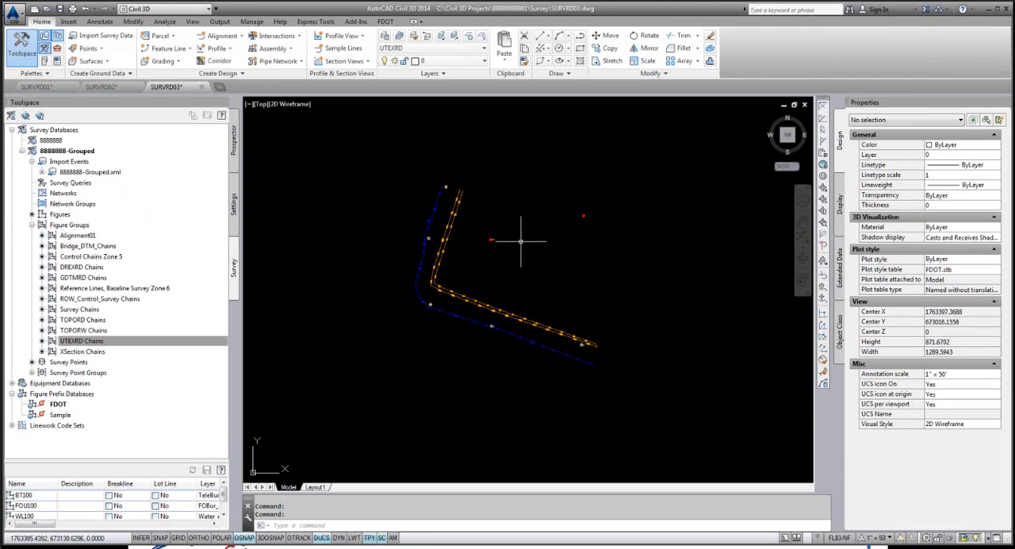
scroll(483, 251, "up", 3)
scroll(452, 218, "down", 2)
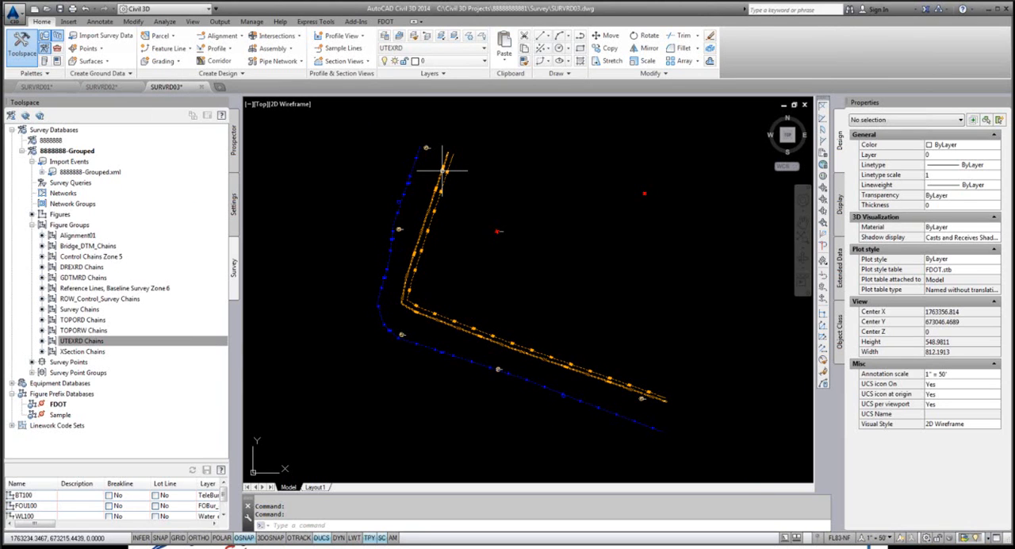
key("alt+Tab")
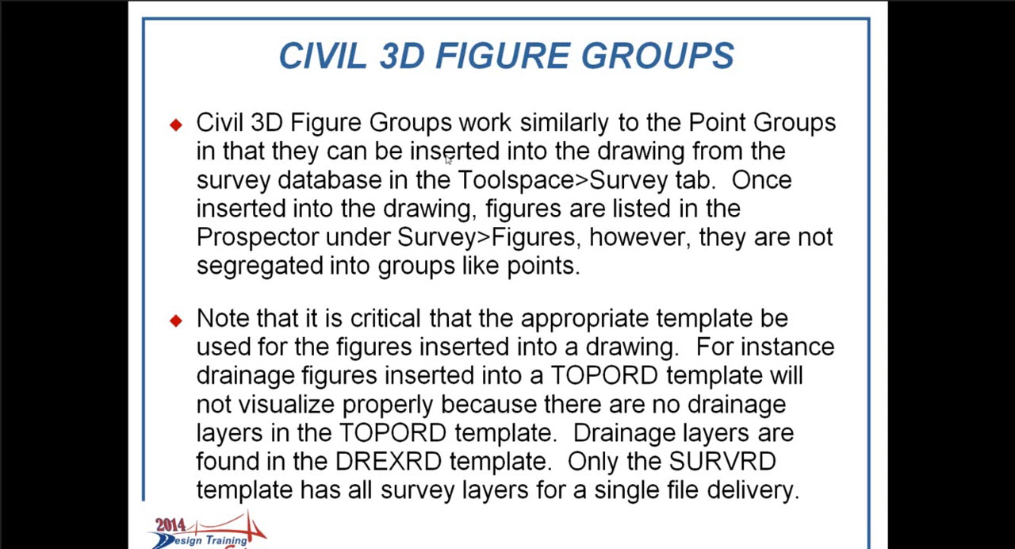
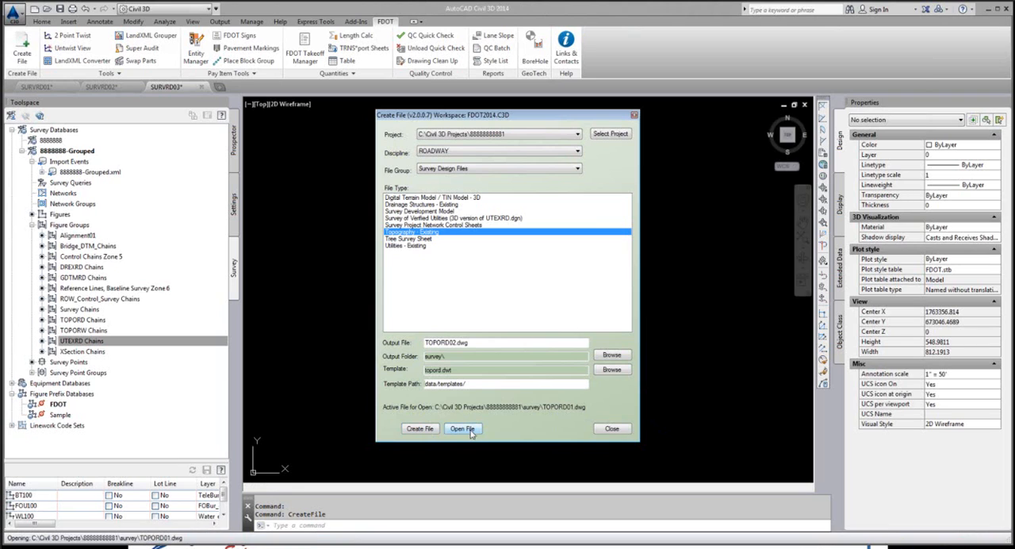
Step: Close the file creation dialog and insert the TOPORD Chains figure group into the TOPORD01 drawing
left_click(613, 428)
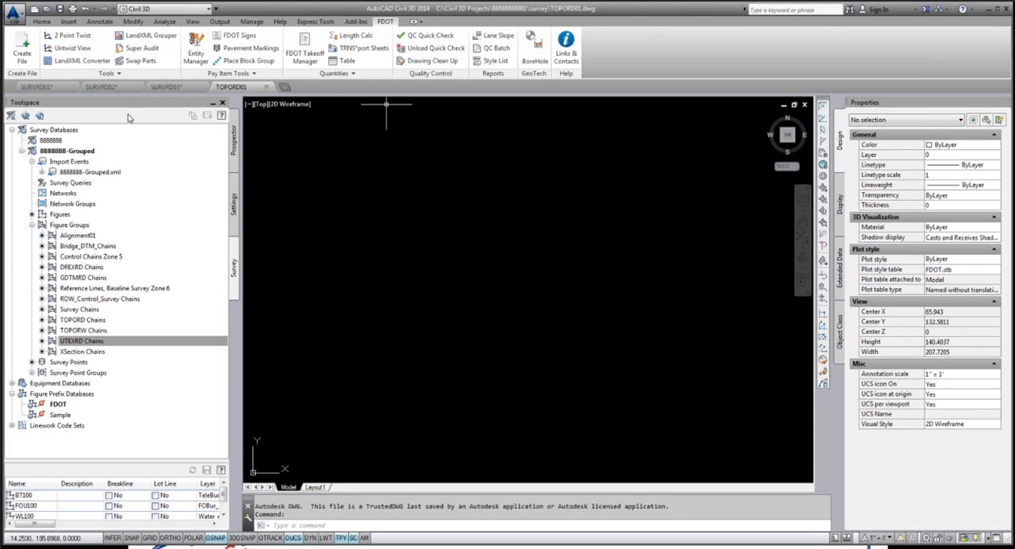
left_click(86, 320)
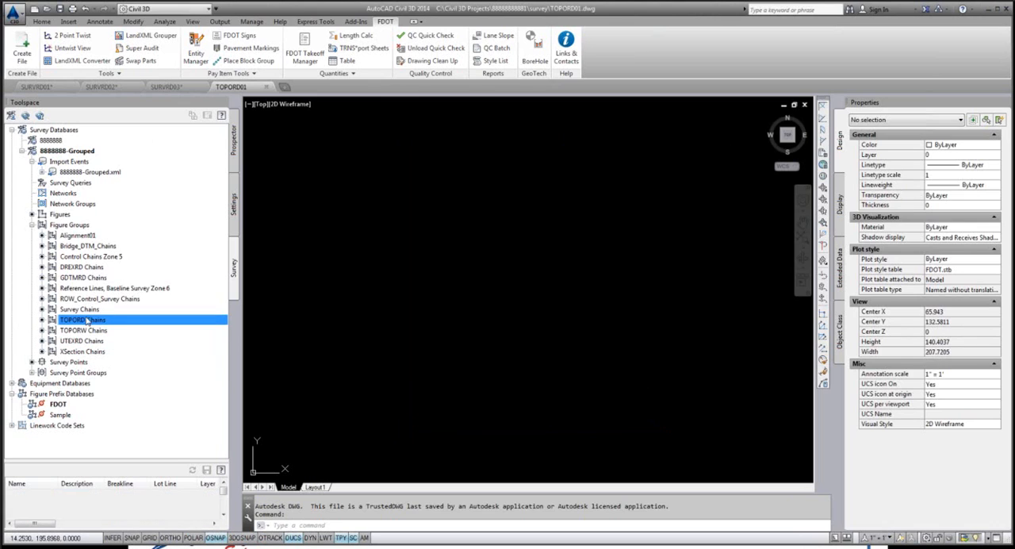
right_click(93, 323)
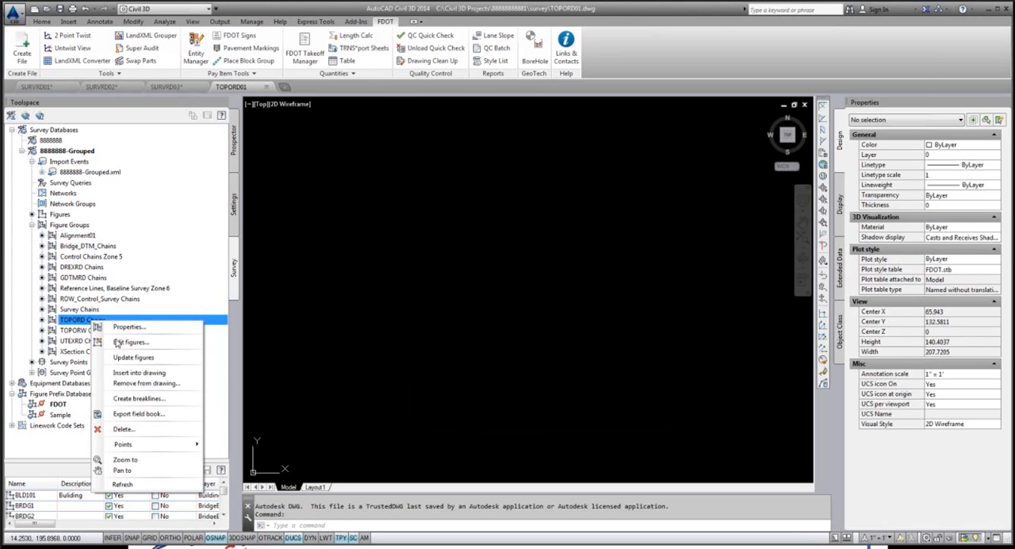
left_click(143, 374)
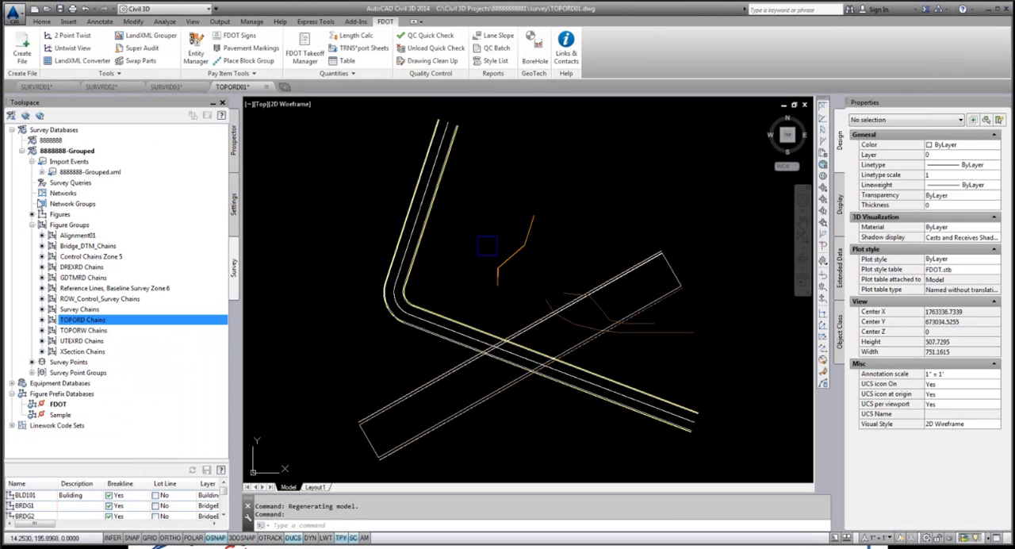
Step: Insert the TOPORD Points survey point group into TOPORD01 and save the drawing
left_click(33, 372)
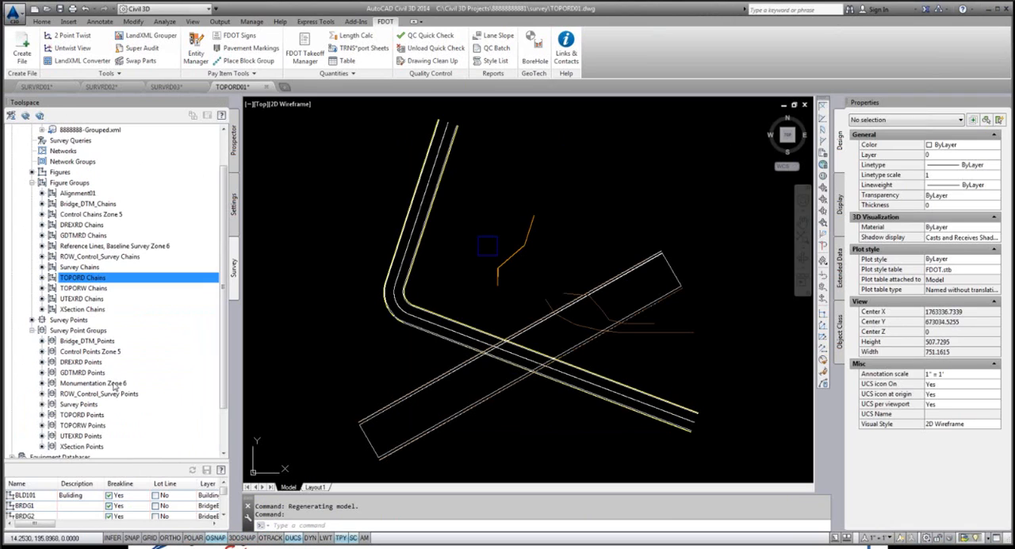
left_click(89, 415)
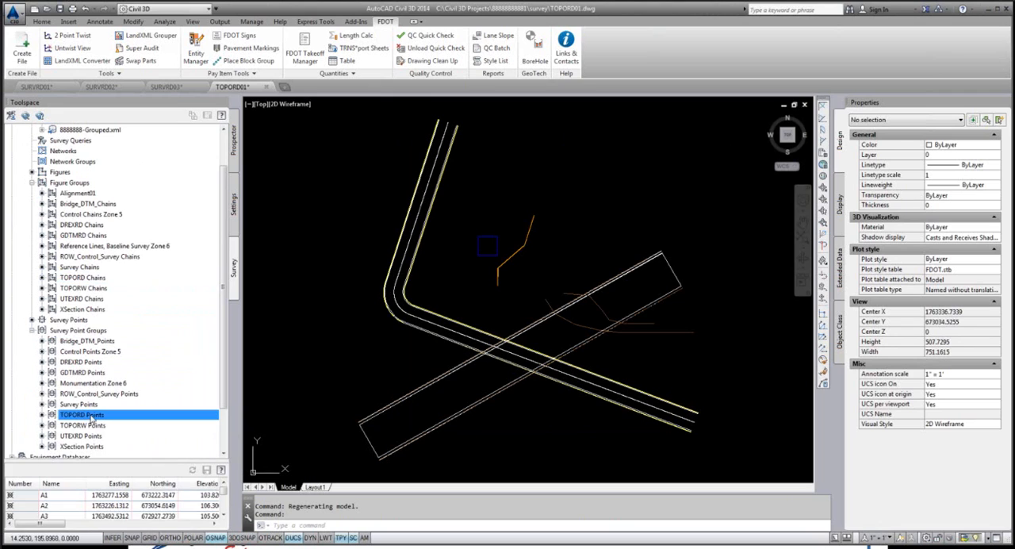
right_click(92, 417)
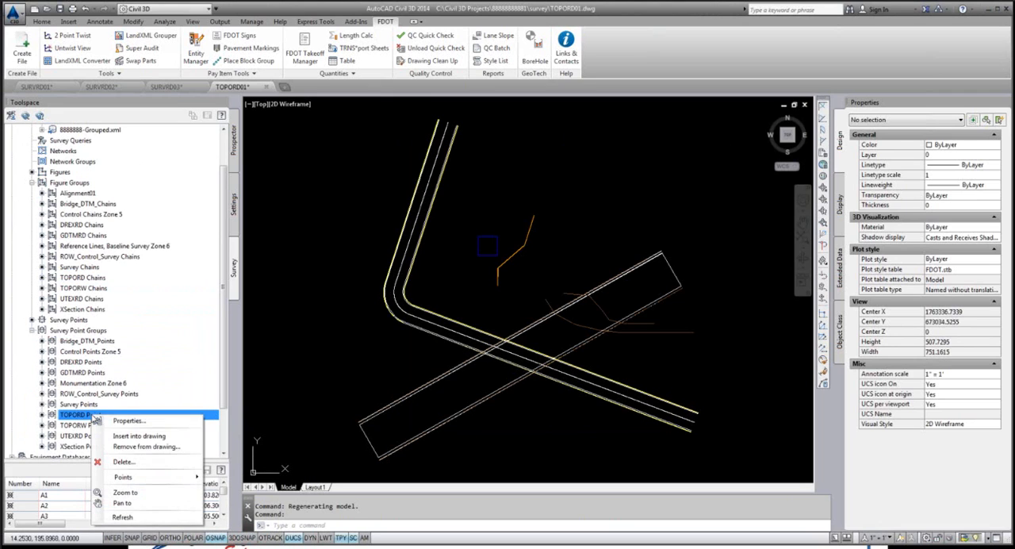
left_click(160, 440)
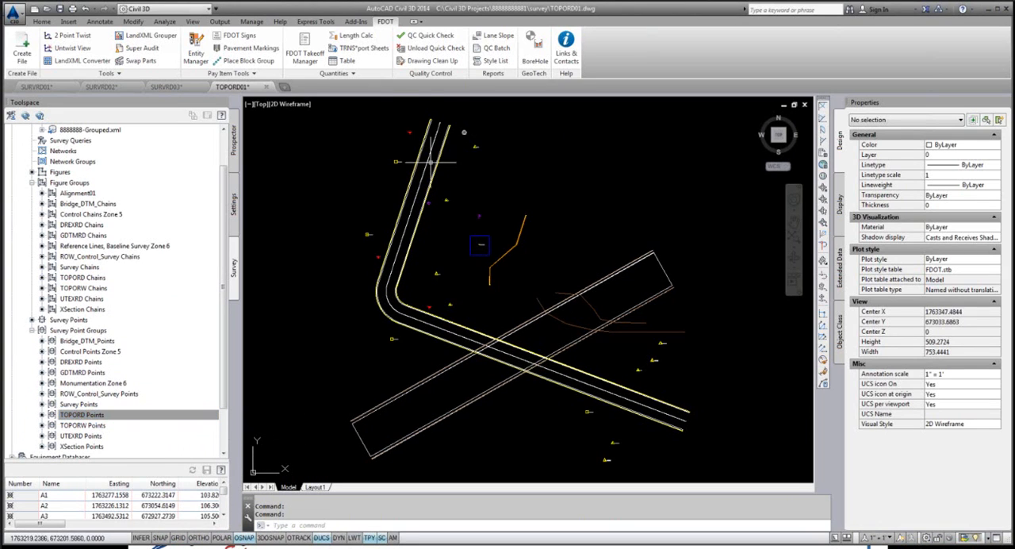
left_click(16, 14)
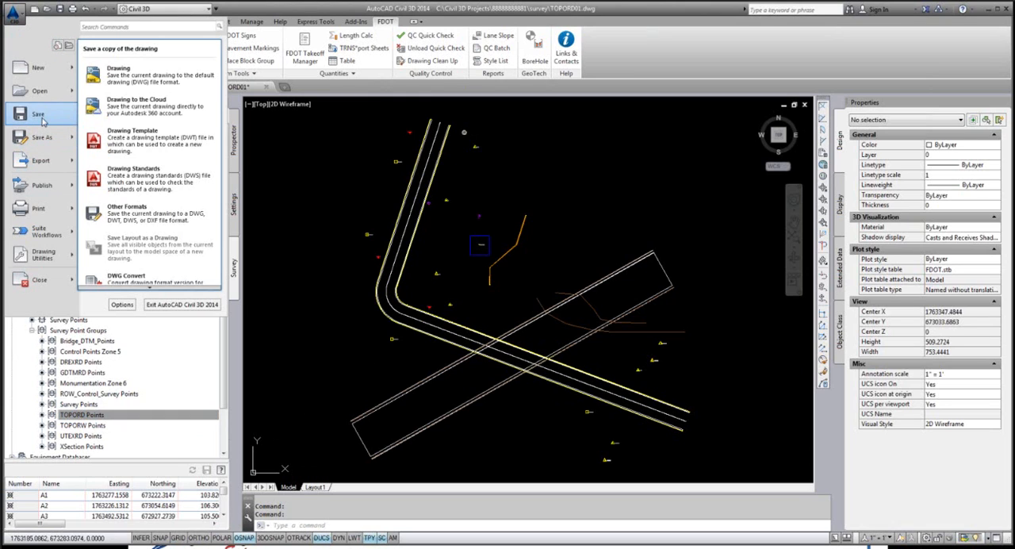
left_click(41, 118)
Step: Assign the Florida North coordinate system to TOPORD01 with the SETFLNORTH command, accepting the change despite existing data
type("set")
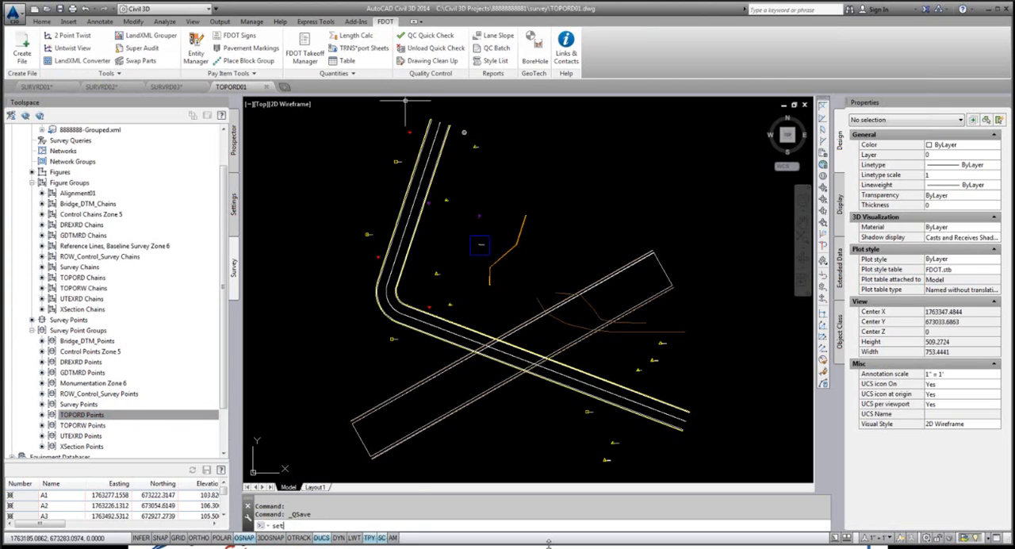
type("fl")
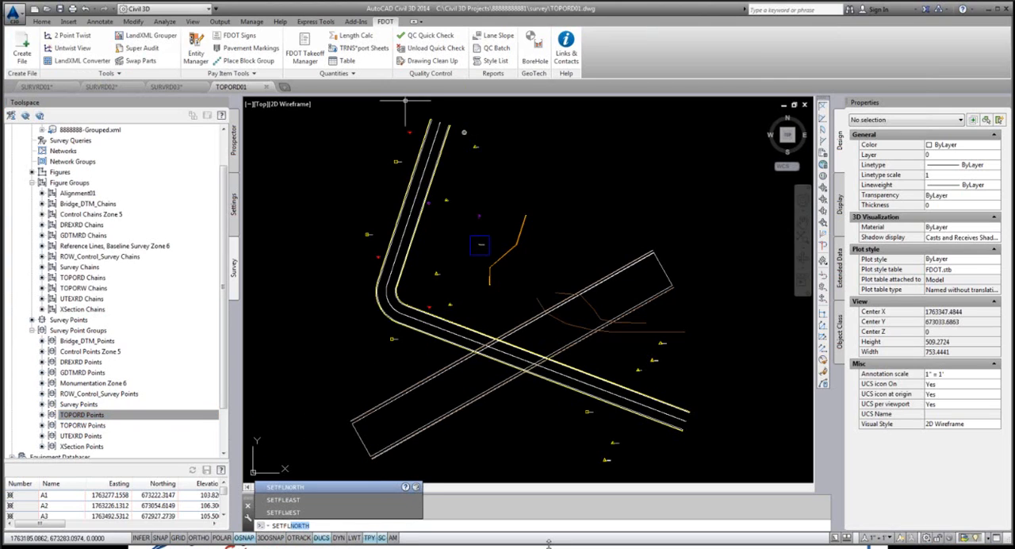
key("Return")
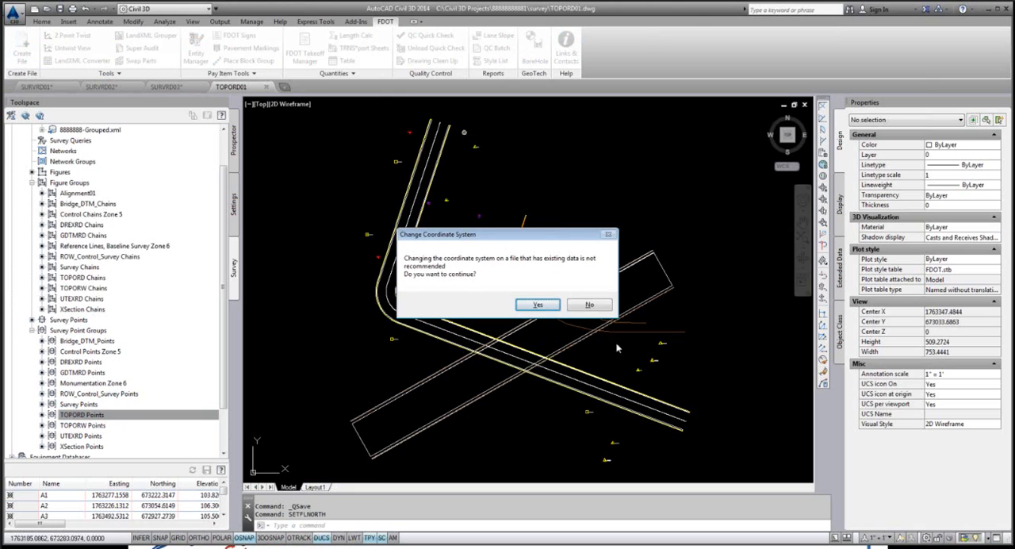
left_click(538, 305)
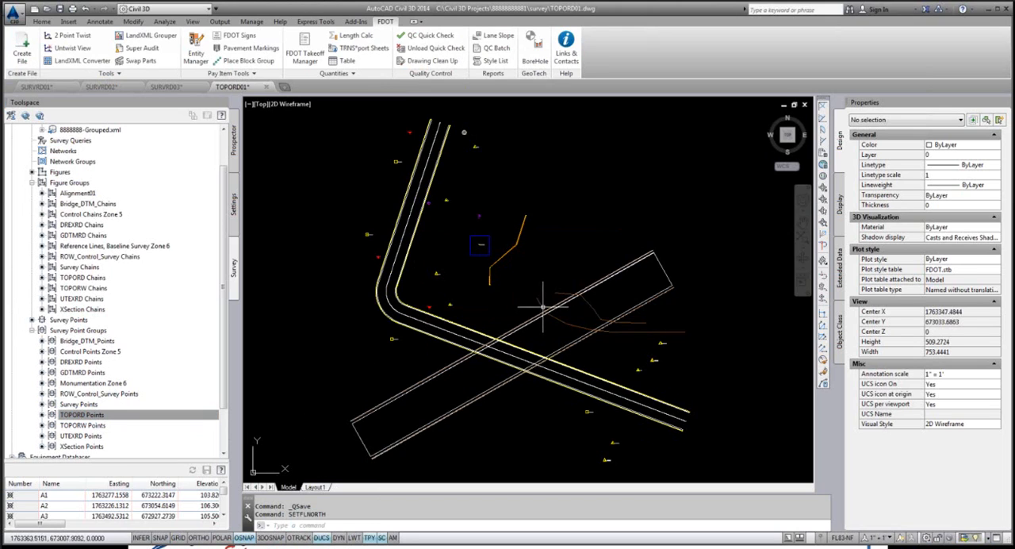
Step: Set the annotation scale of TOPORD01 to 1" = 50' and run a QC Quick Check on the drawing
left_click(880, 536)
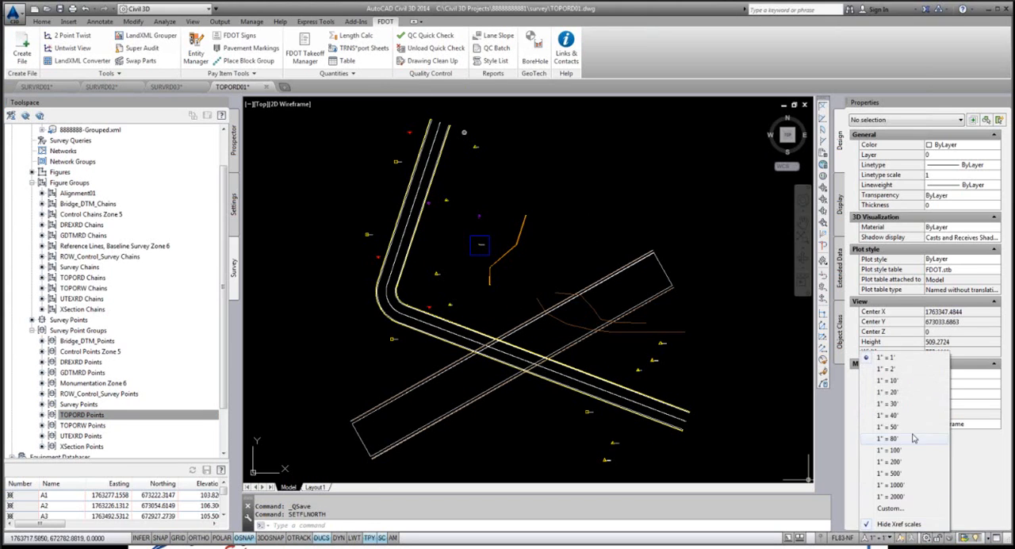
left_click(890, 427)
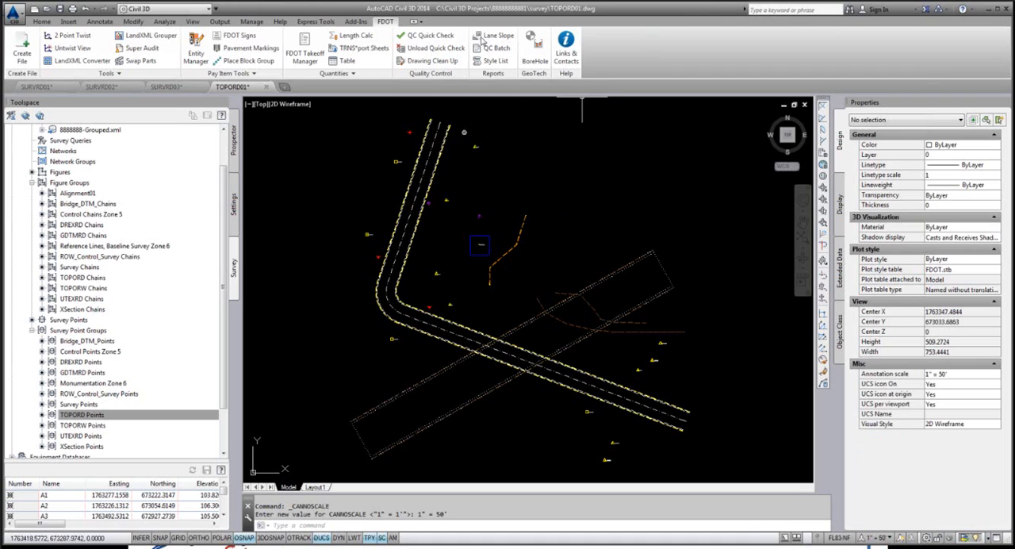
left_click(432, 37)
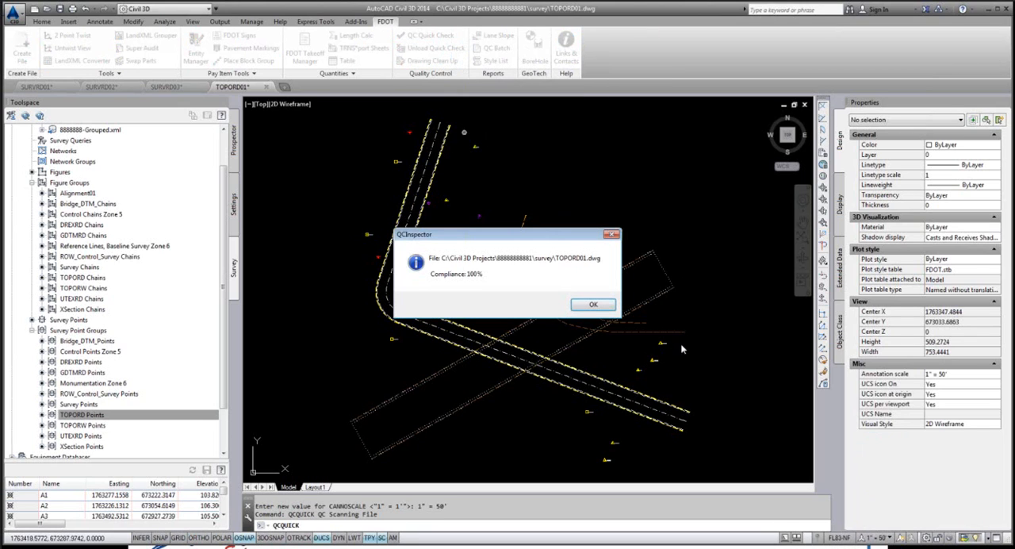
left_click(593, 305)
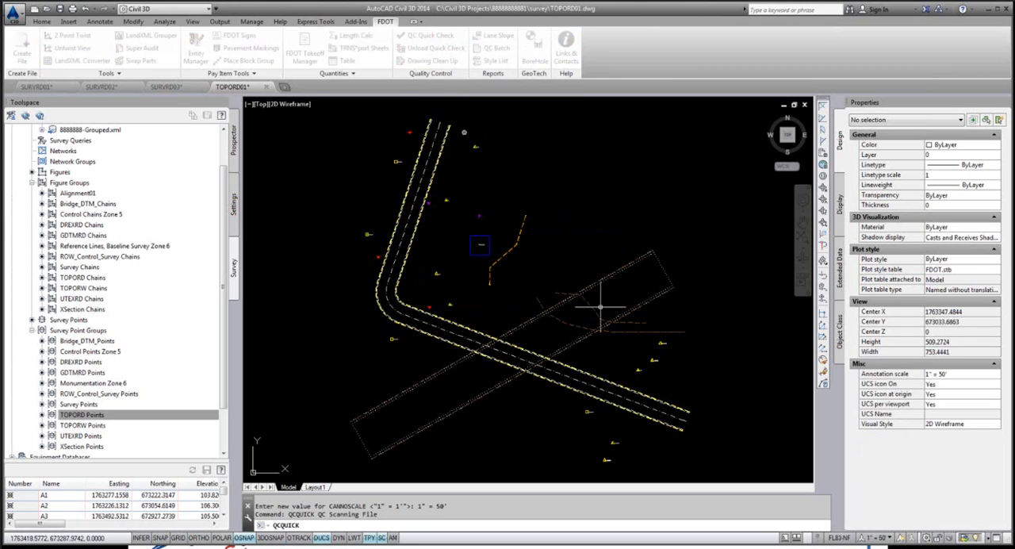
Step: Create the Utilities - Existing file UTEXRD01.dwg in the project's survey folder
left_click(21, 52)
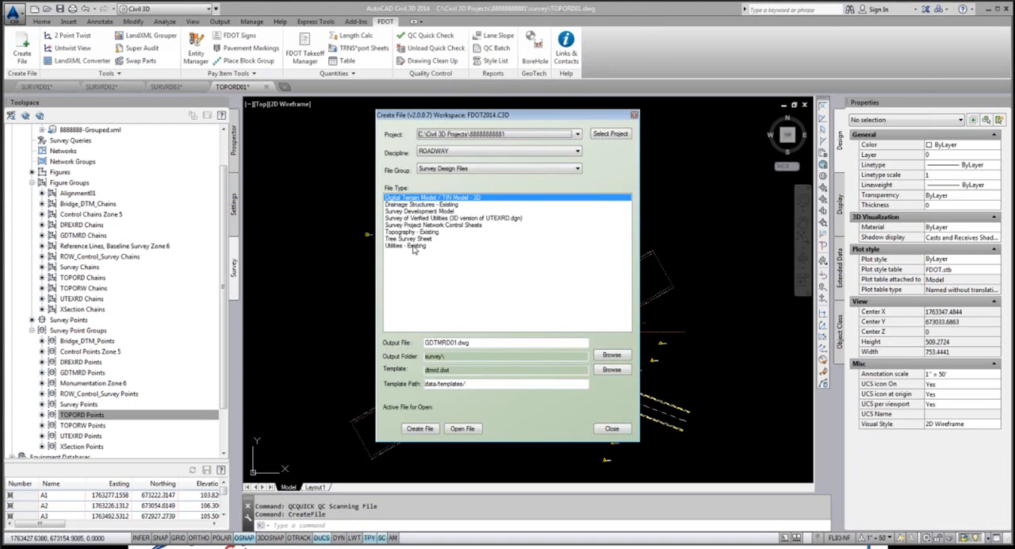
left_click(413, 246)
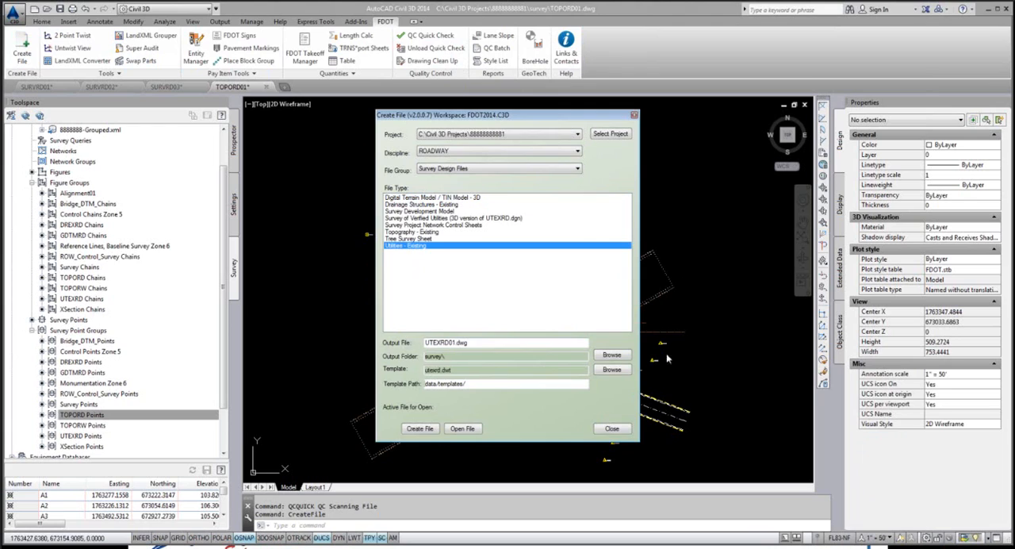
left_click(421, 430)
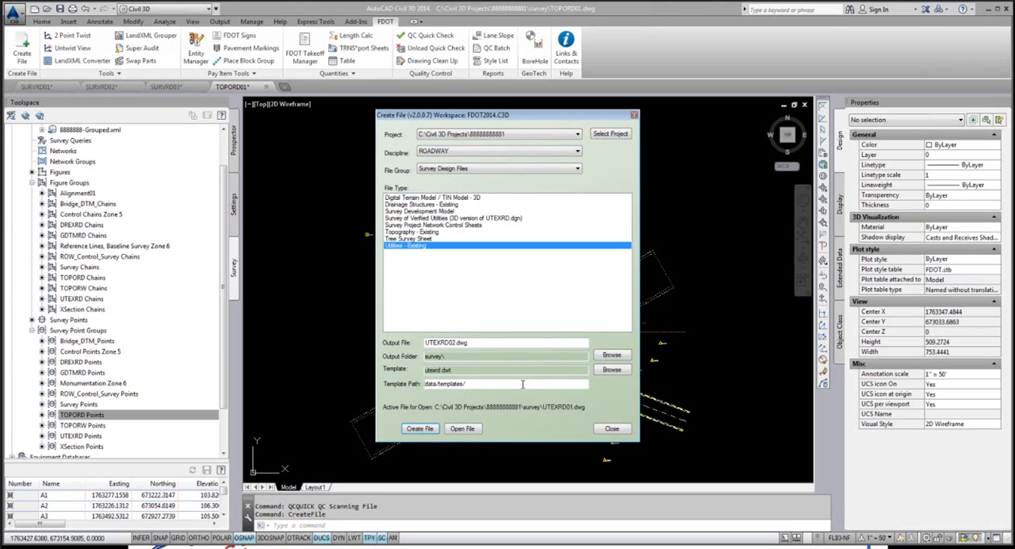
Step: Create the Drainage Structures - Existing file DREXRD01.dwg in the survey folder and open it
left_click(426, 204)
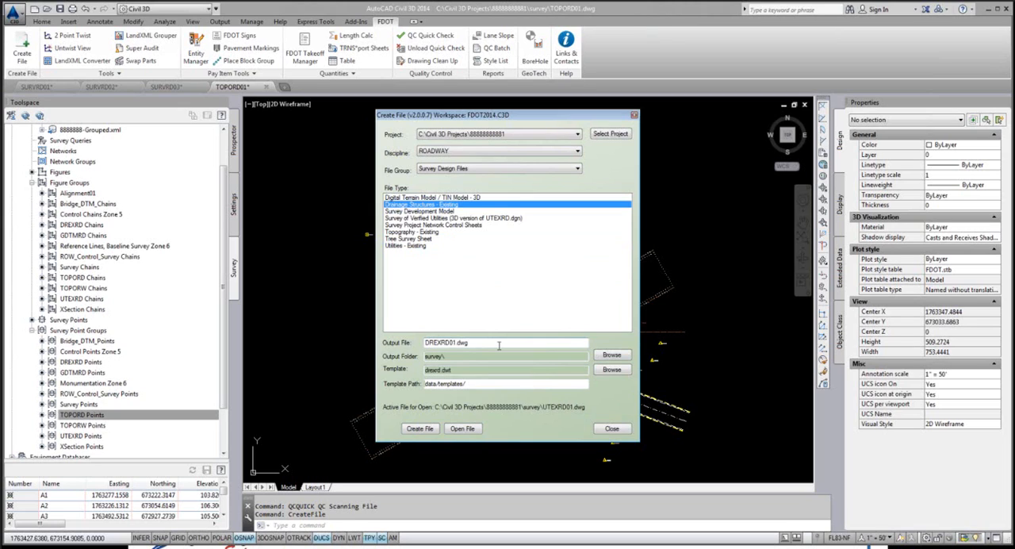
left_click(421, 429)
left_click(464, 429)
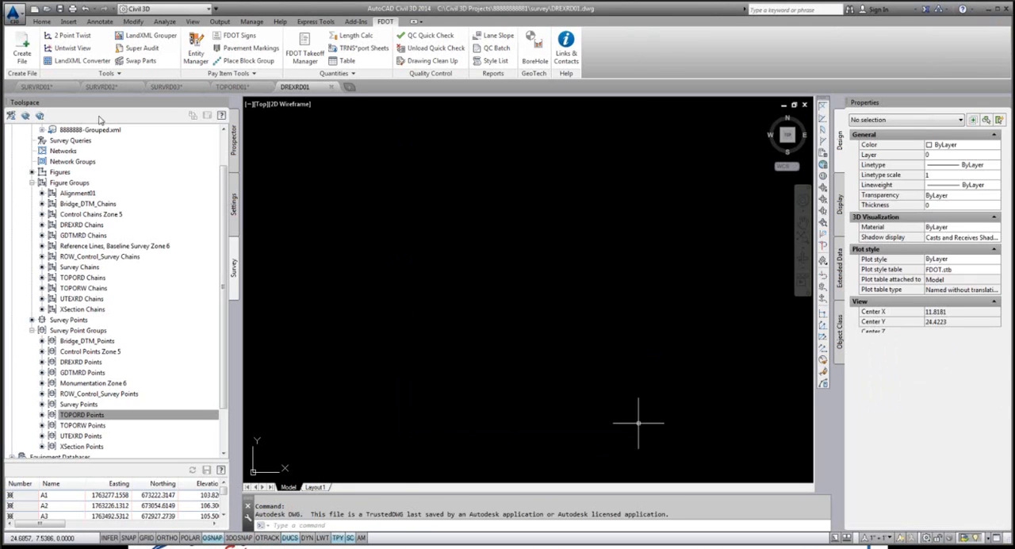
Step: Insert the DREXRD Chains figure group and the DREXRD Points survey point group into DREXRD01
left_click(80, 226)
right_click(80, 227)
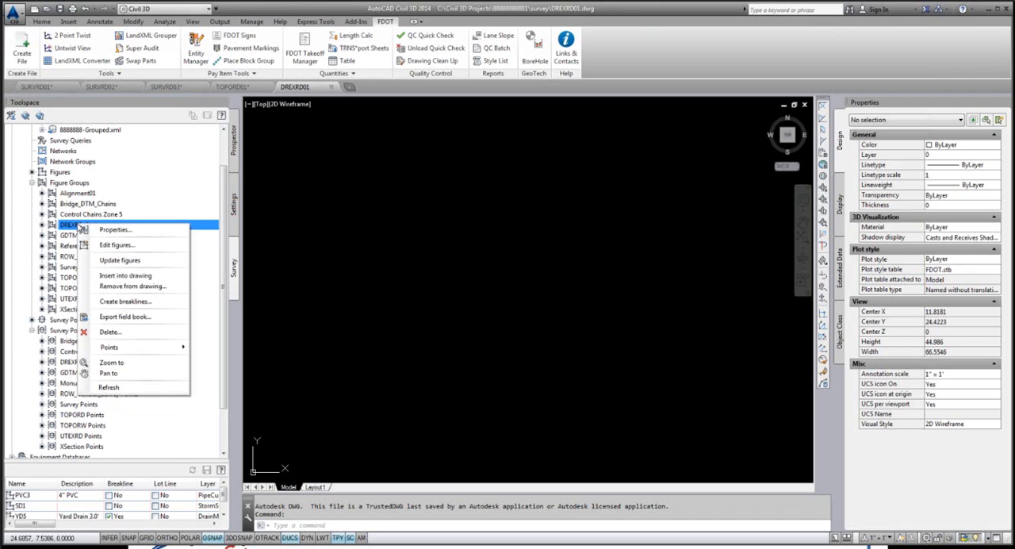
left_click(124, 275)
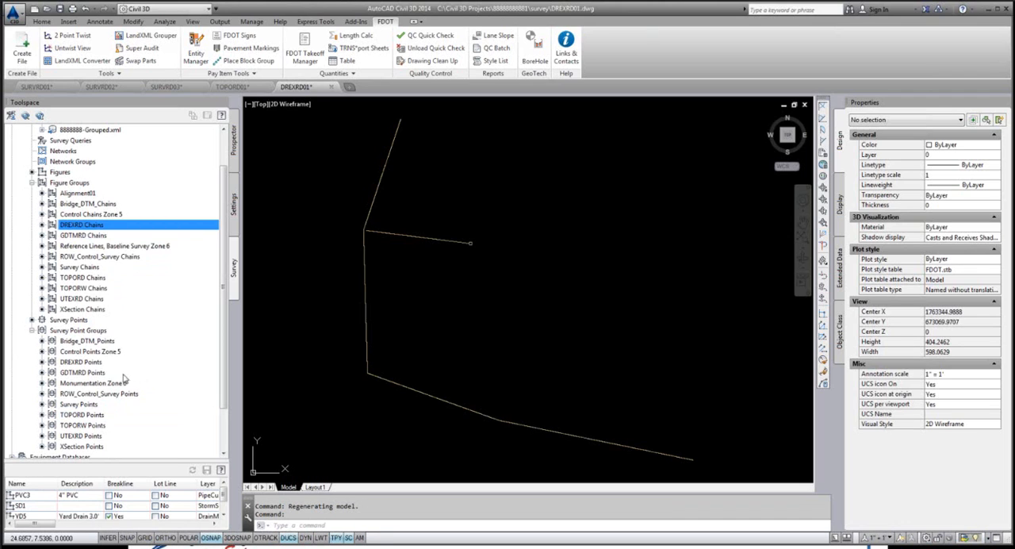
left_click(80, 363)
right_click(84, 364)
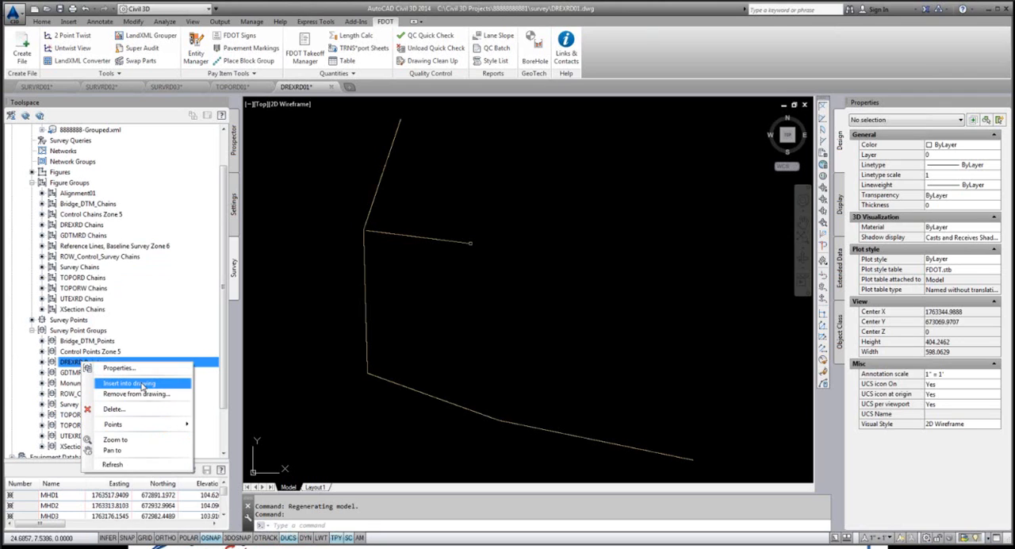
left_click(129, 383)
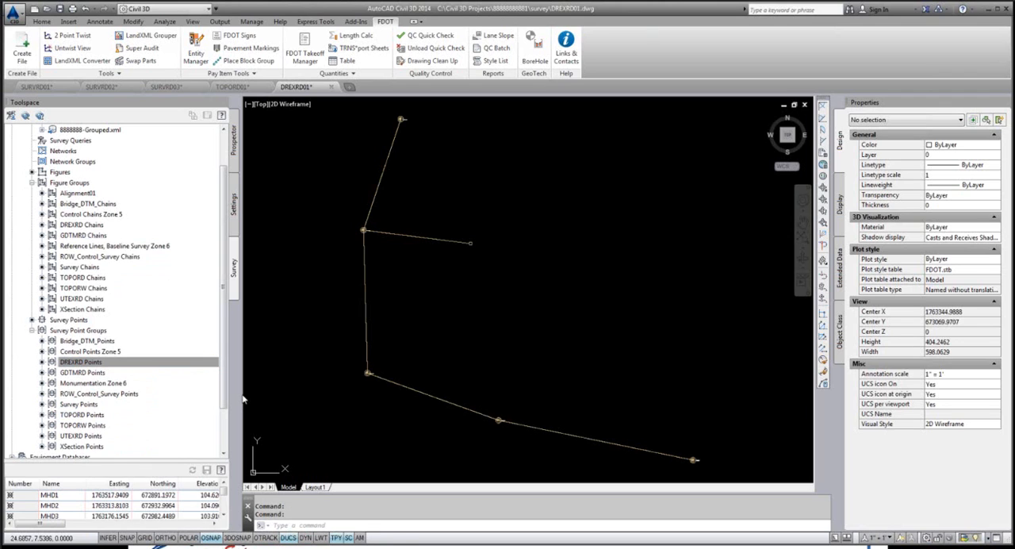
Step: Save DREXRD01 and run a QC Quick Check on it
left_click(12, 17)
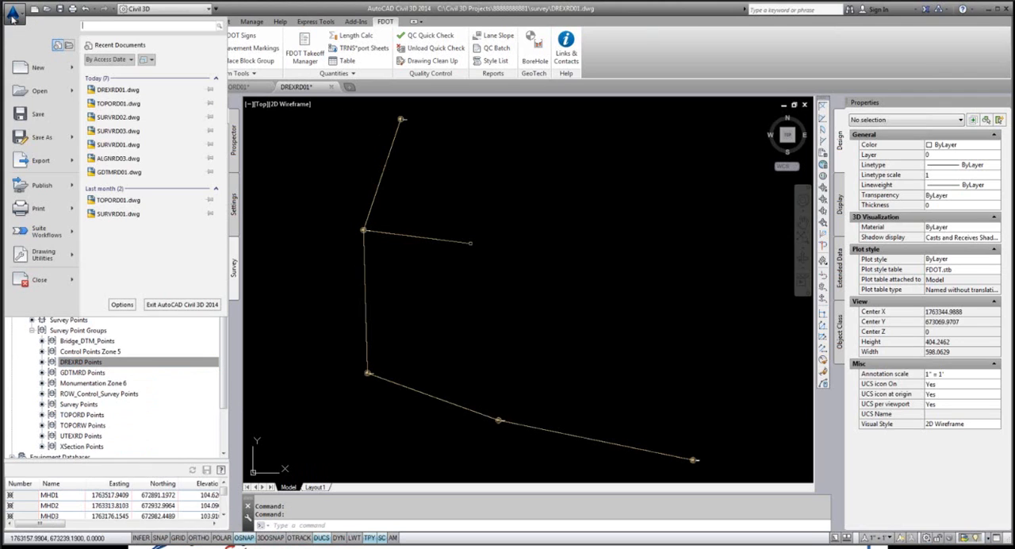
left_click(36, 117)
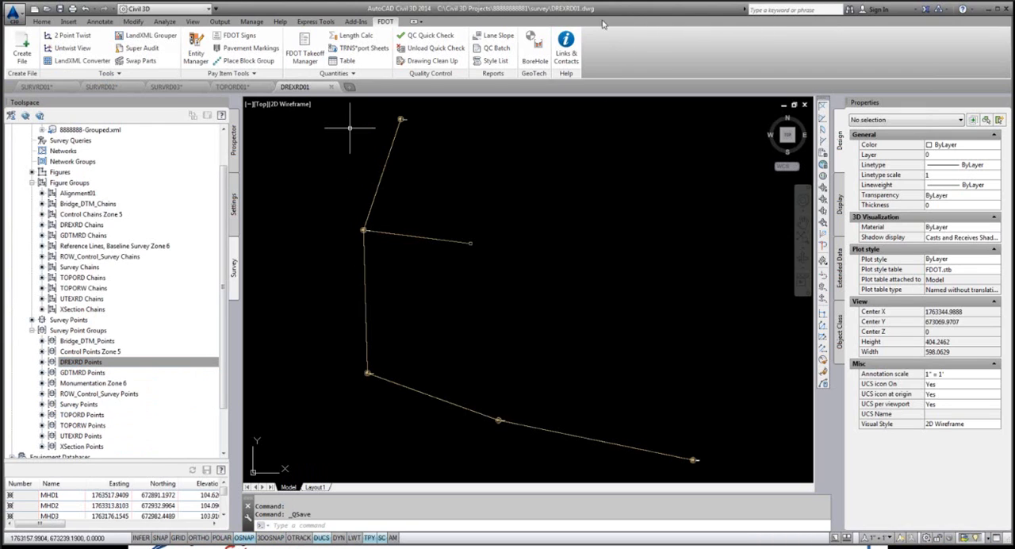
left_click(442, 40)
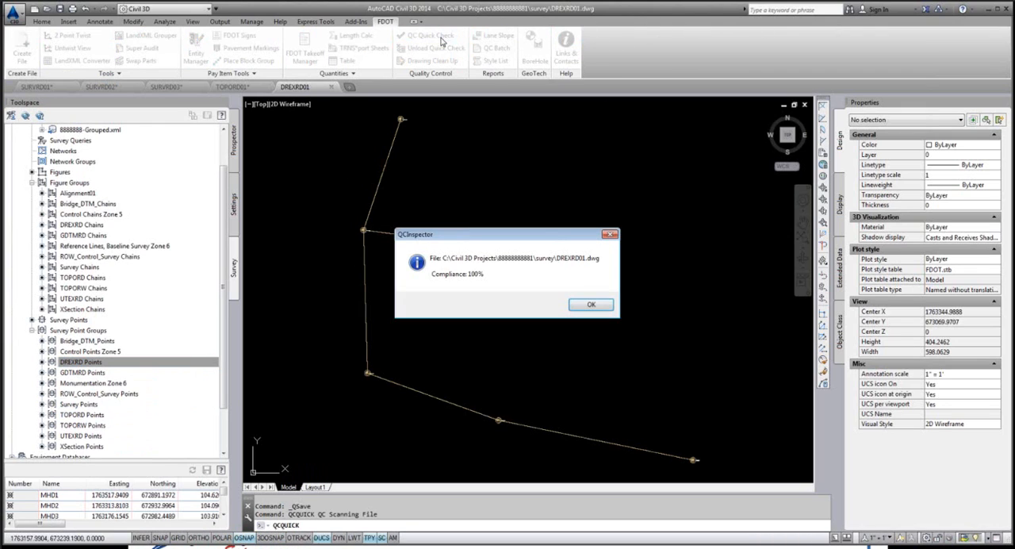
left_click(591, 305)
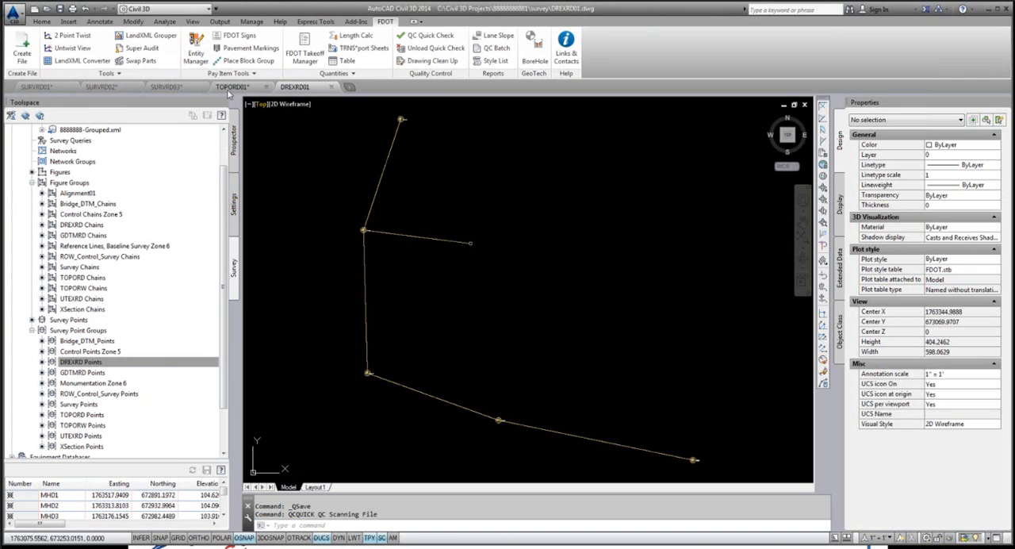
Step: Open the drawing UTEXRD01.dwg from the project's Survey folder
left_click(12, 12)
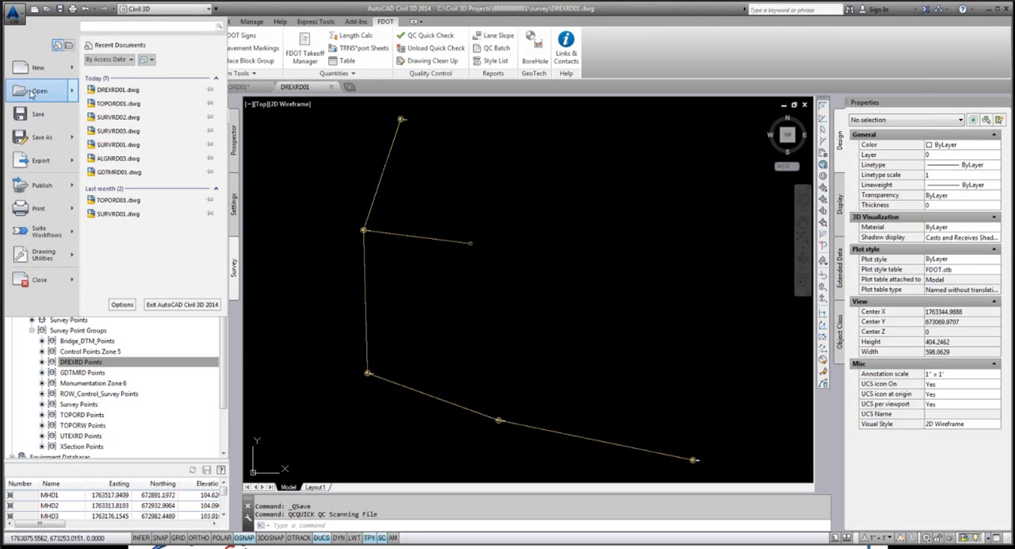
left_click(33, 94)
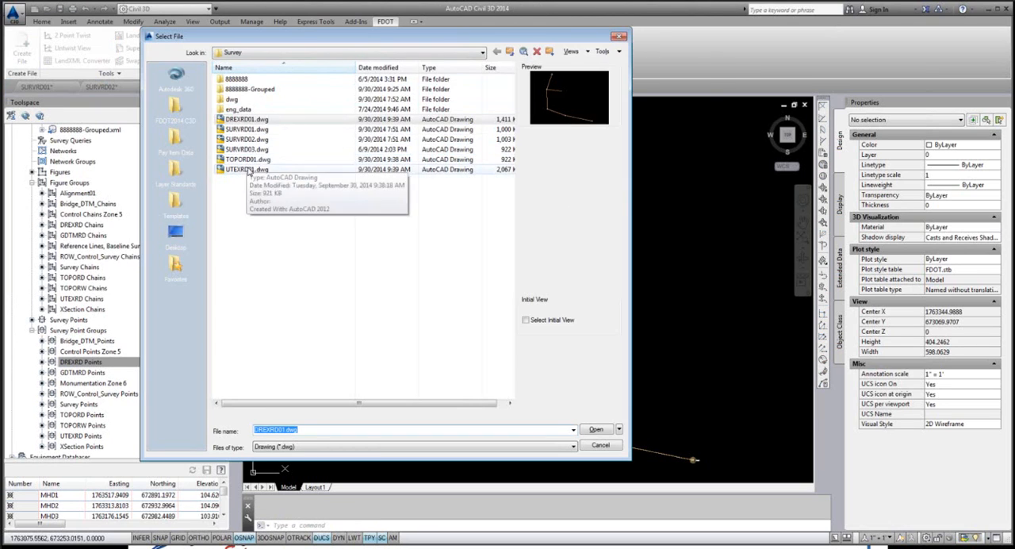
left_click(246, 169)
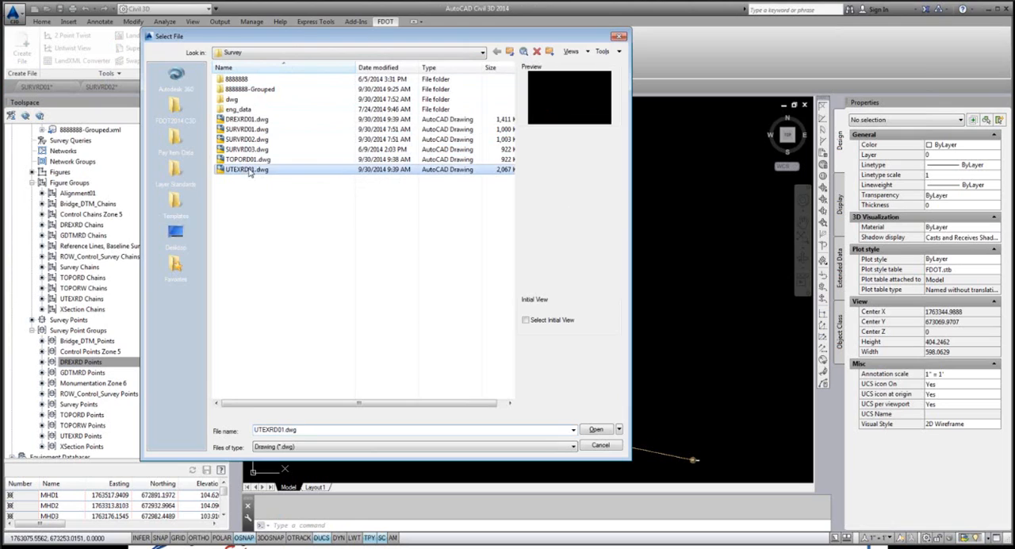
left_click(595, 430)
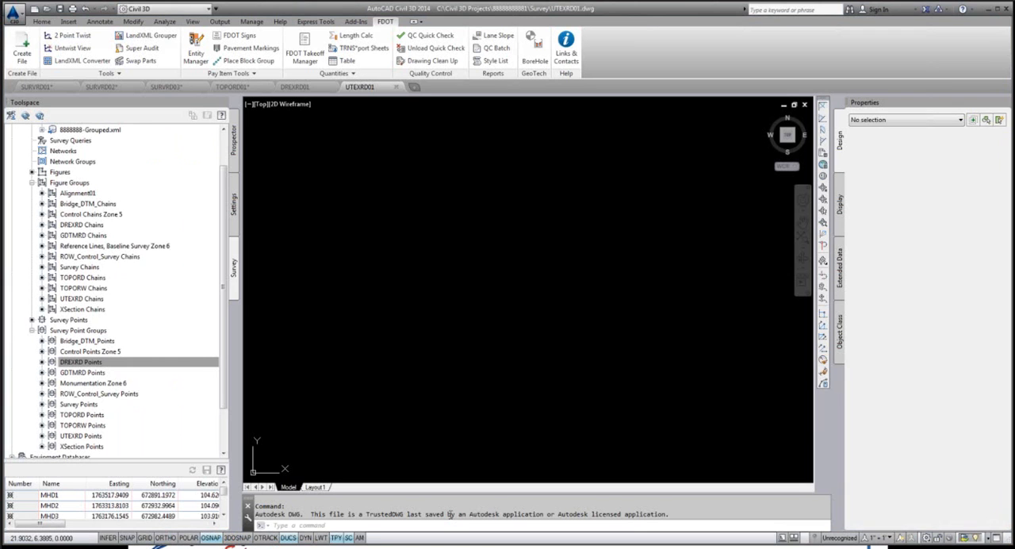
Step: Assign the Florida North coordinate system to UTEXRD01 with SETFLNORTH, accepting the change, and save the drawing
type("flsse")
key("BackSpace")
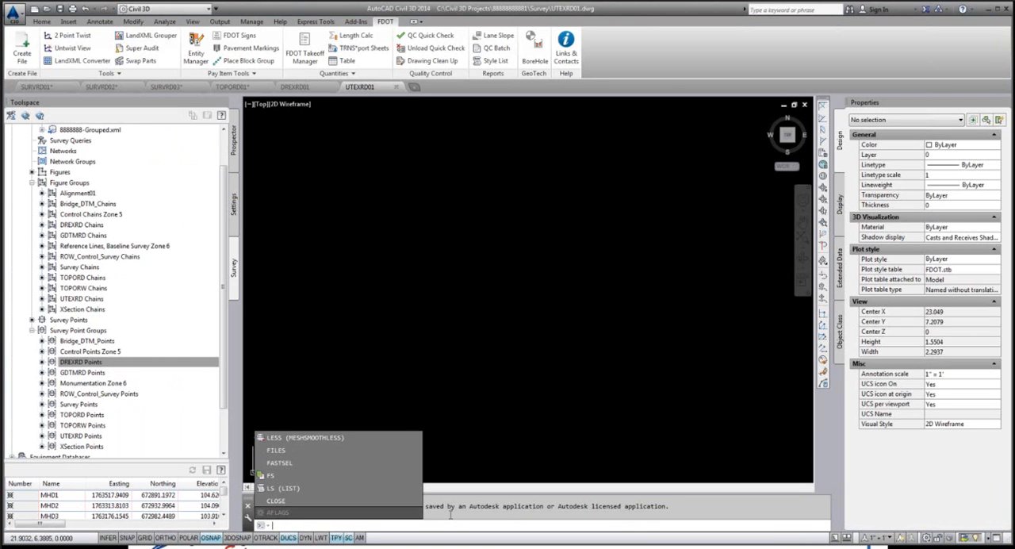
type("setfl")
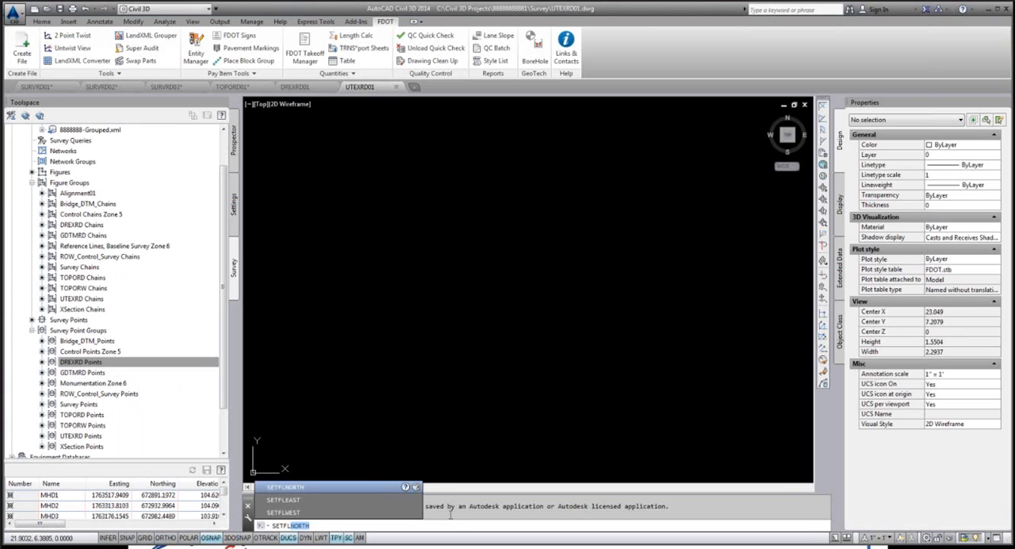
key("Return")
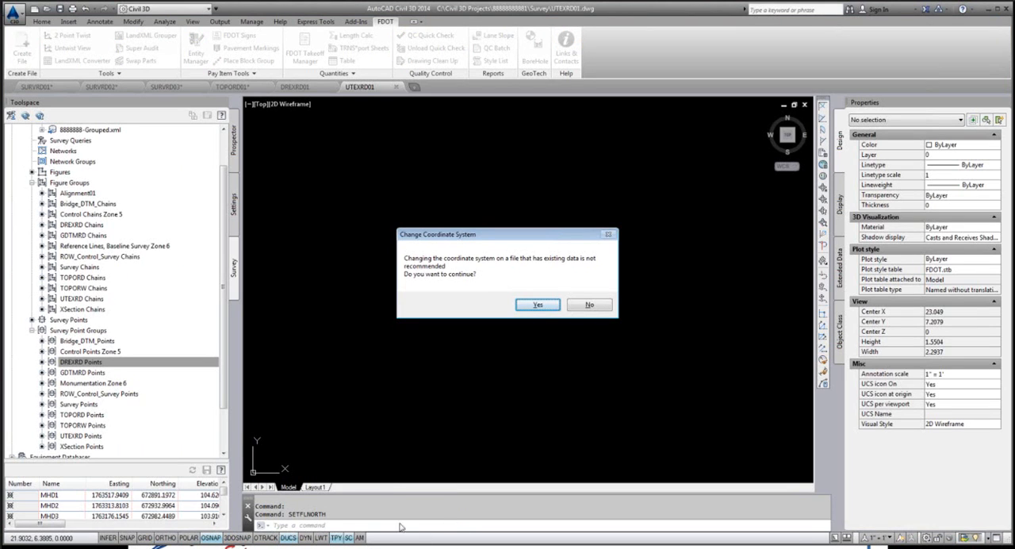
left_click(537, 305)
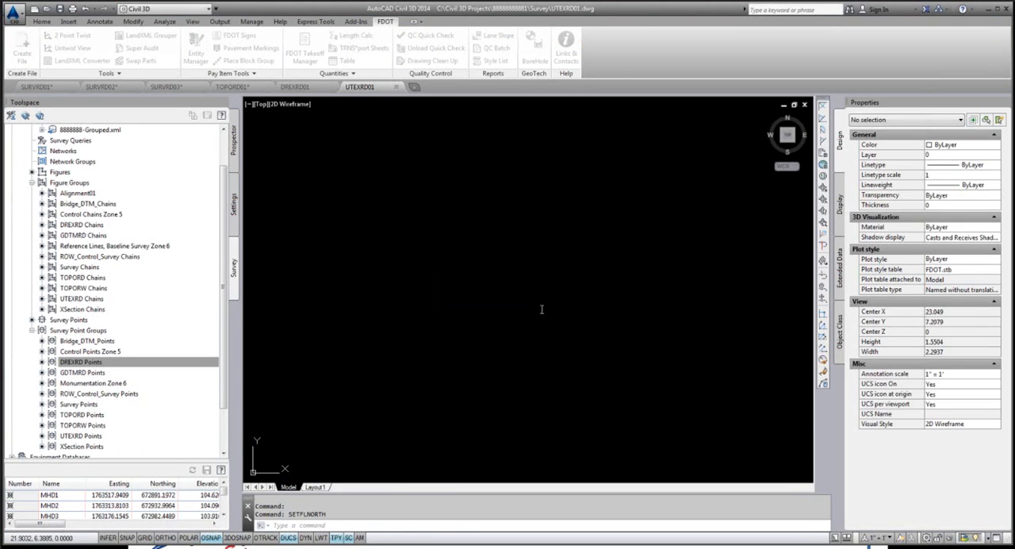
left_click(16, 21)
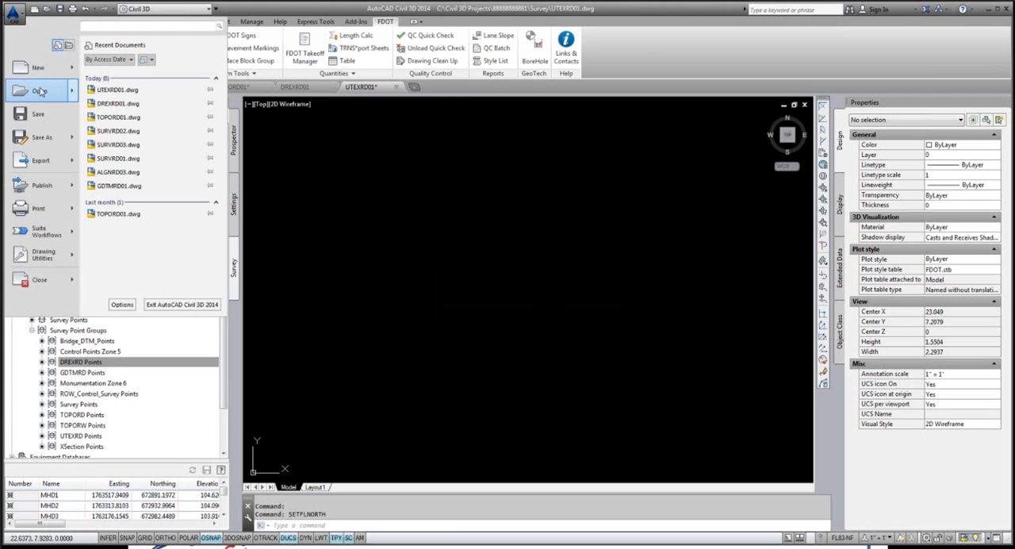
left_click(37, 113)
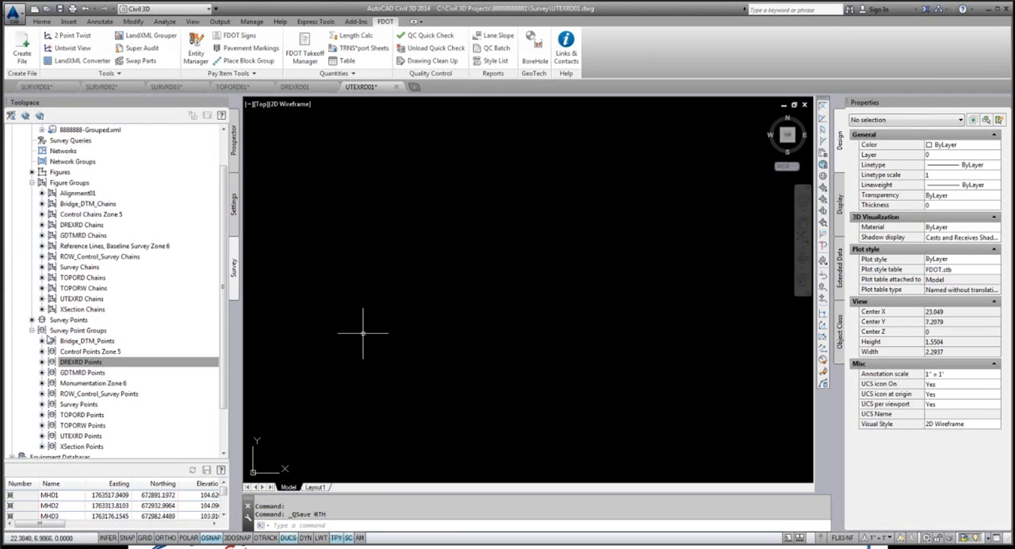
Step: Insert the UTEXRD Points survey point group and the UTEXRD Chains figure group into UTEXRD01
left_click(76, 436)
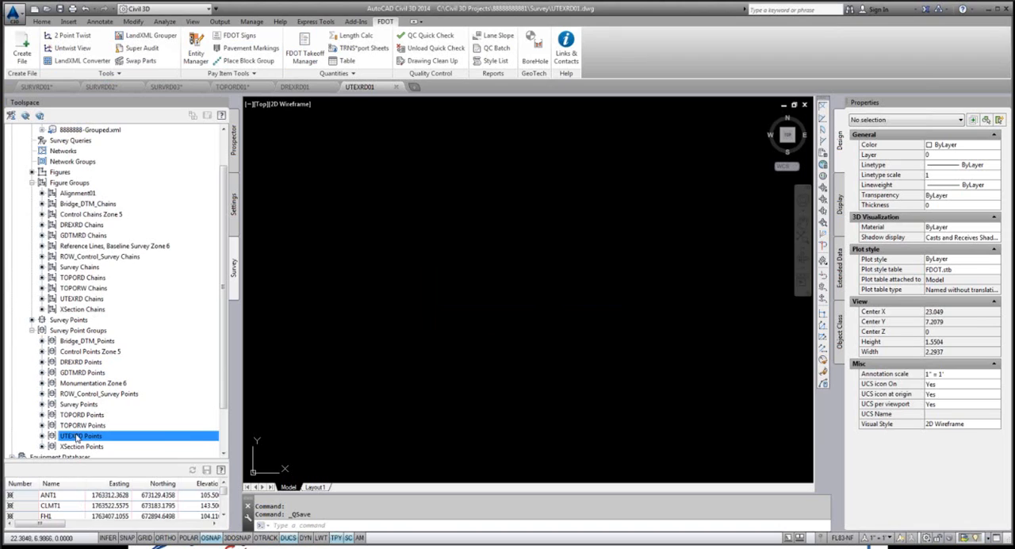
right_click(77, 436)
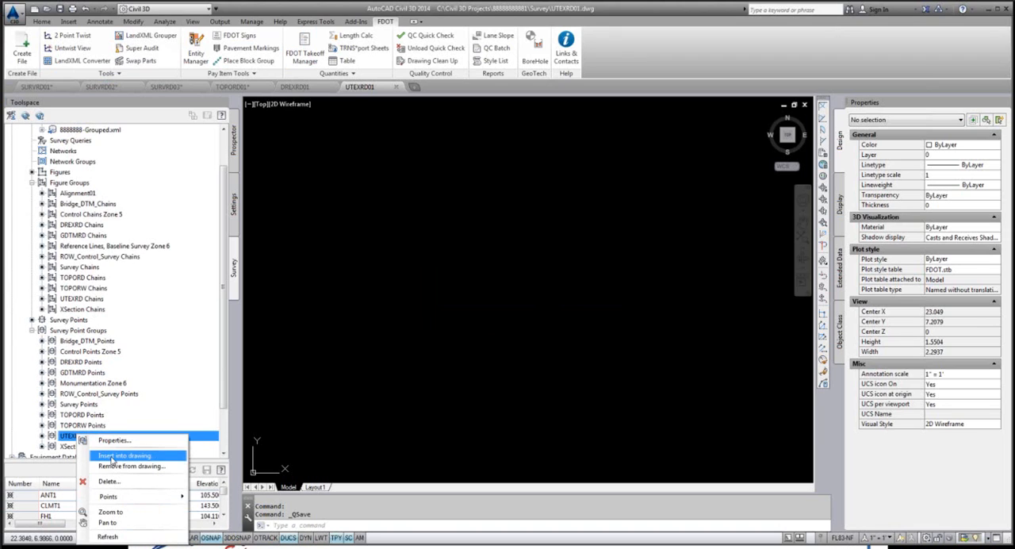
left_click(123, 456)
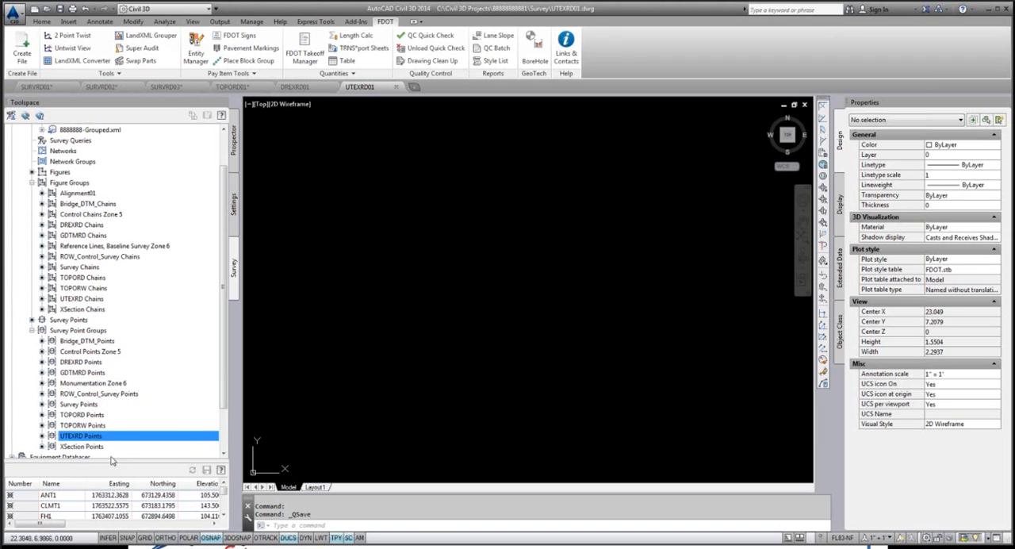
left_click(95, 299)
right_click(95, 300)
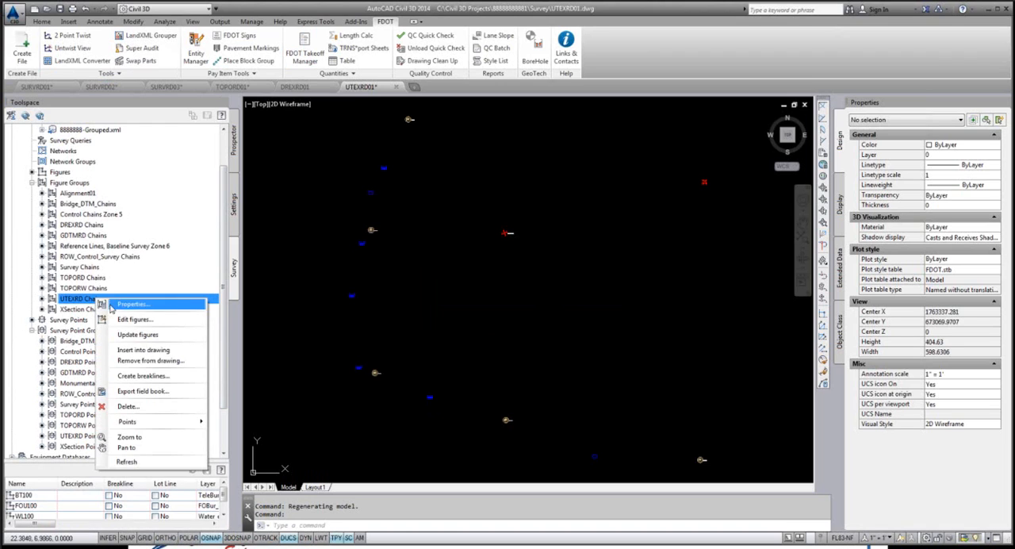
left_click(141, 350)
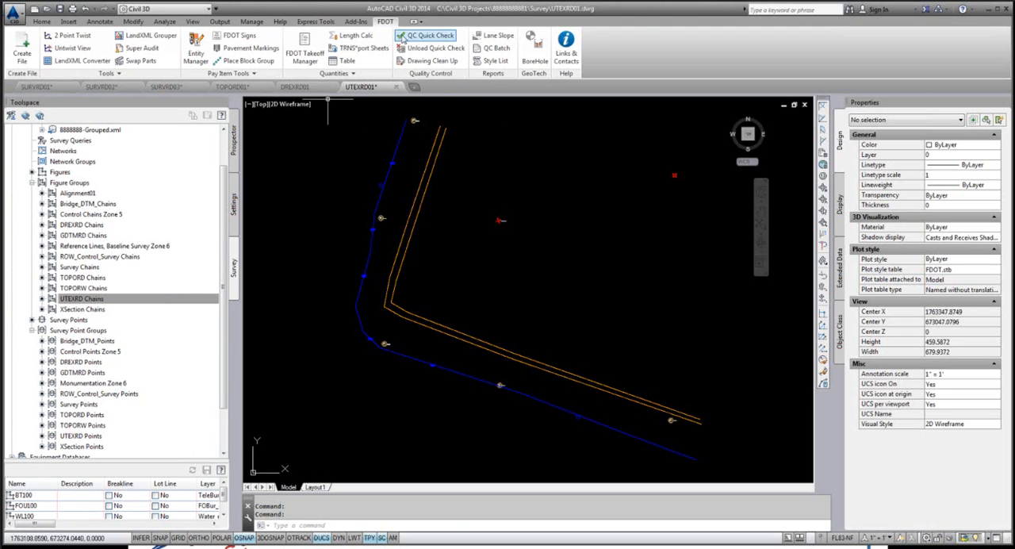
Step: Run a QC Quick Check on UTEXRD01 and save the drawing
left_click(426, 36)
left_click(592, 305)
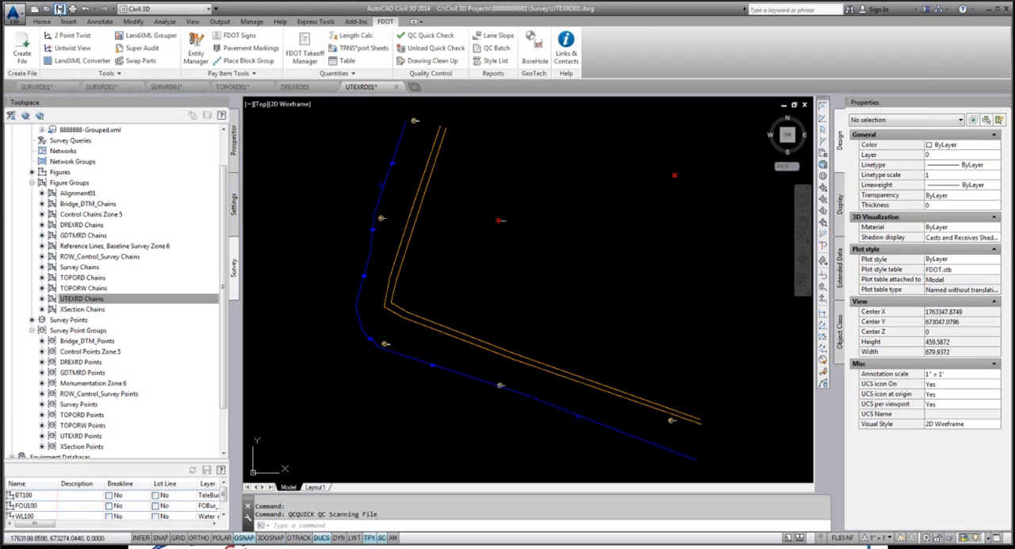
left_click(59, 10)
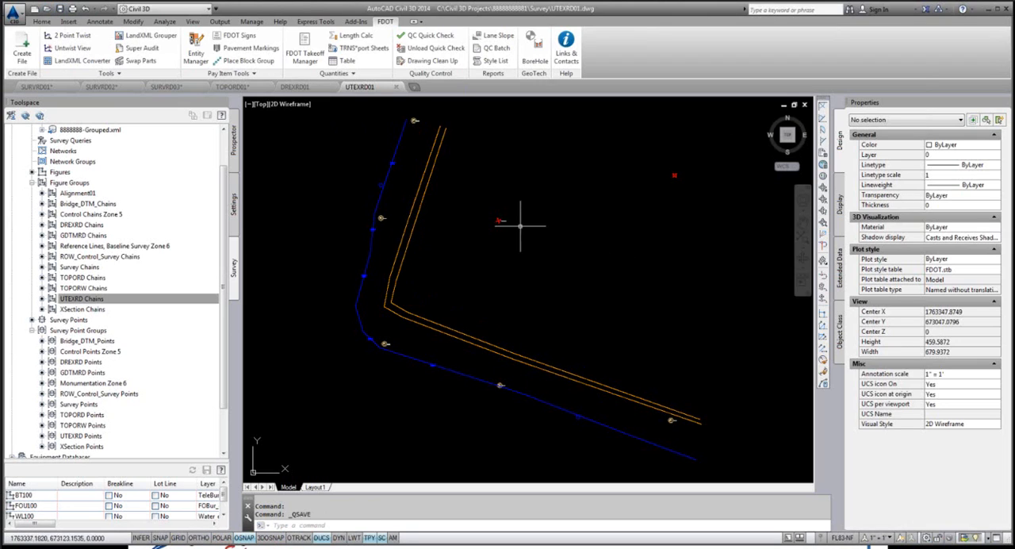
Step: Select all the inserted utility figures and points, inspect them in the Object Viewer while orbiting, and close the viewer
scroll(450, 246, "down", 4)
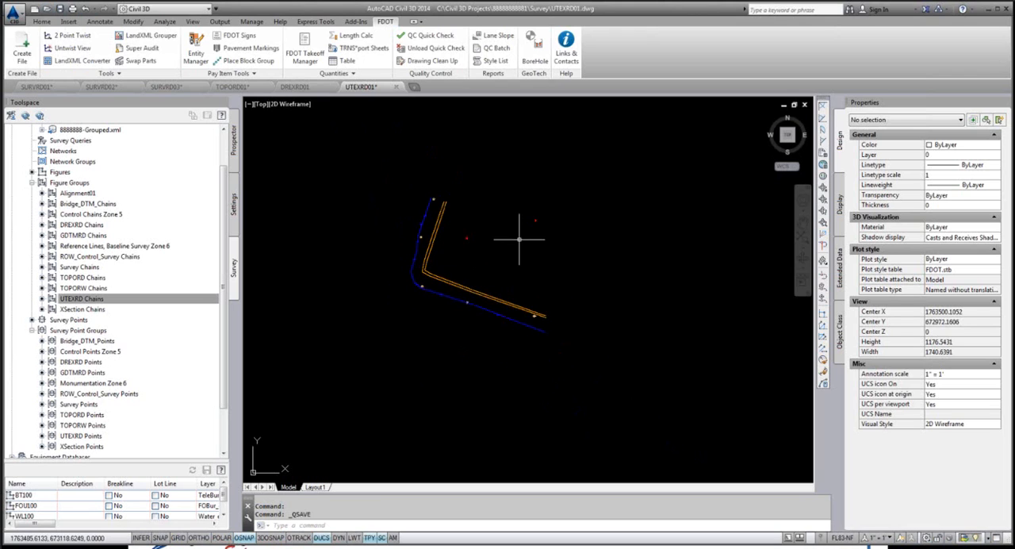
left_click(387, 174)
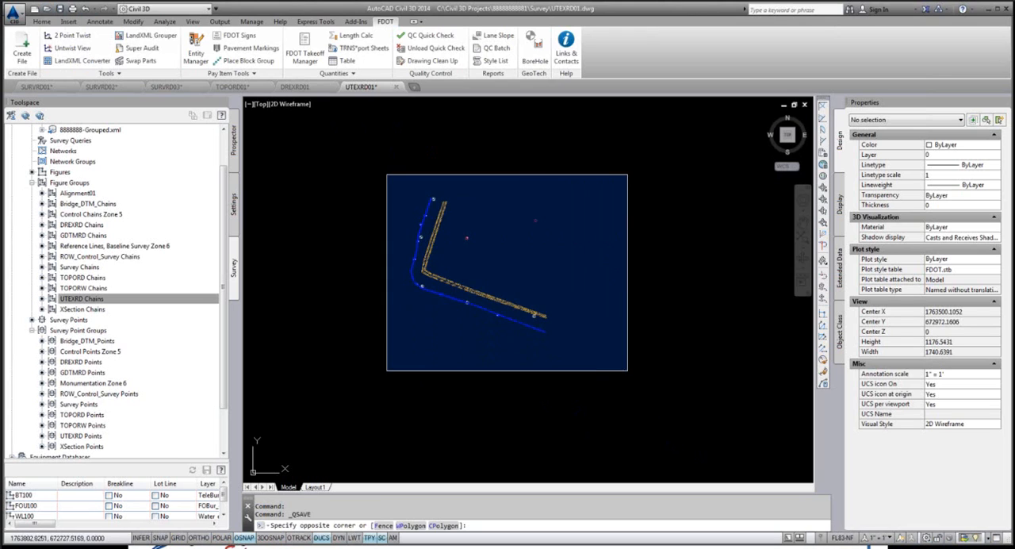
left_click(626, 370)
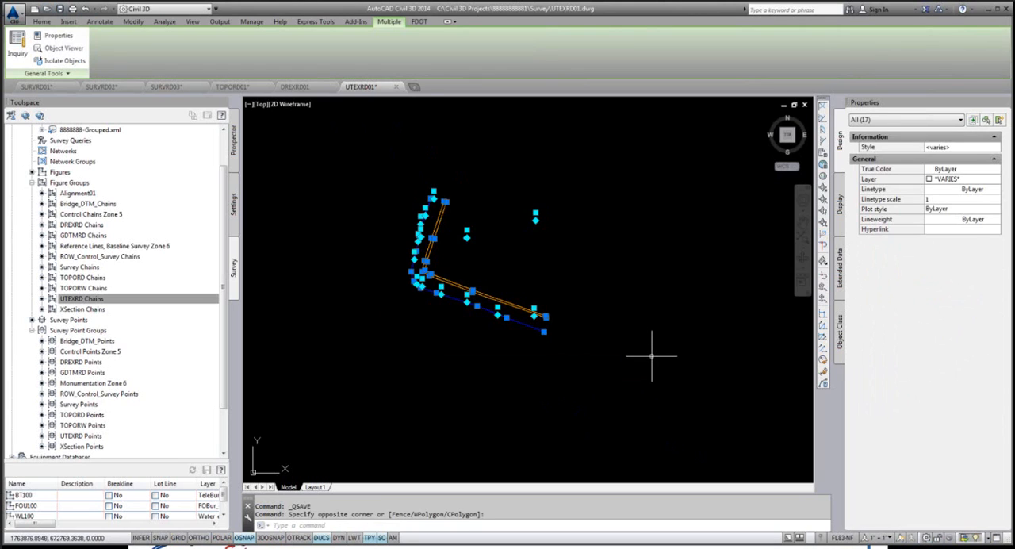
right_click(502, 282)
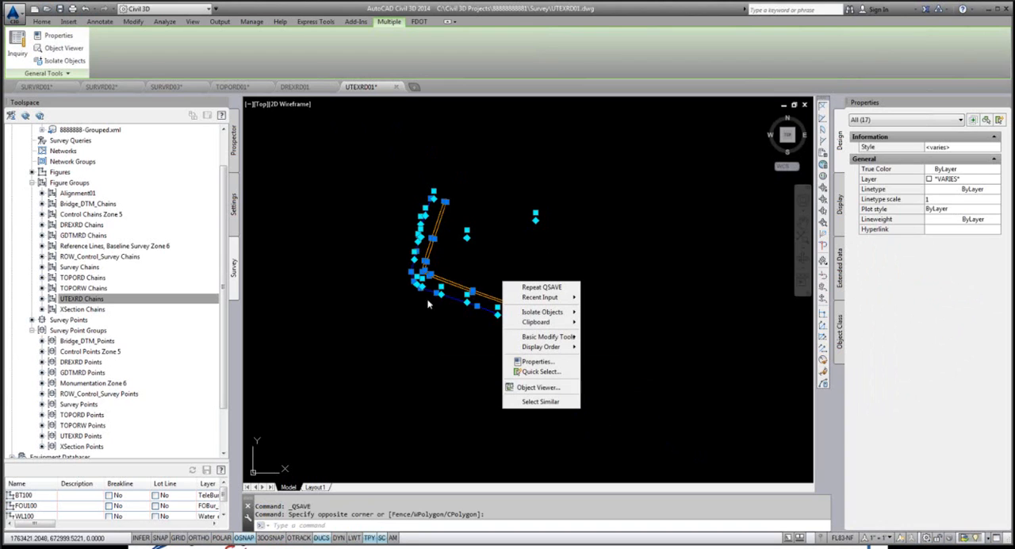
left_click(545, 387)
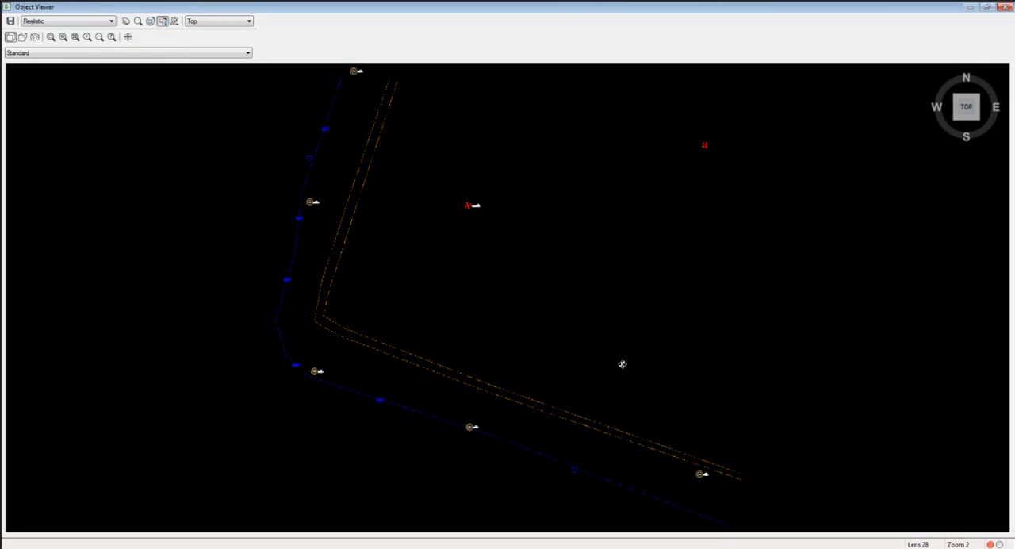
left_click_drag(439, 337, 507, 471)
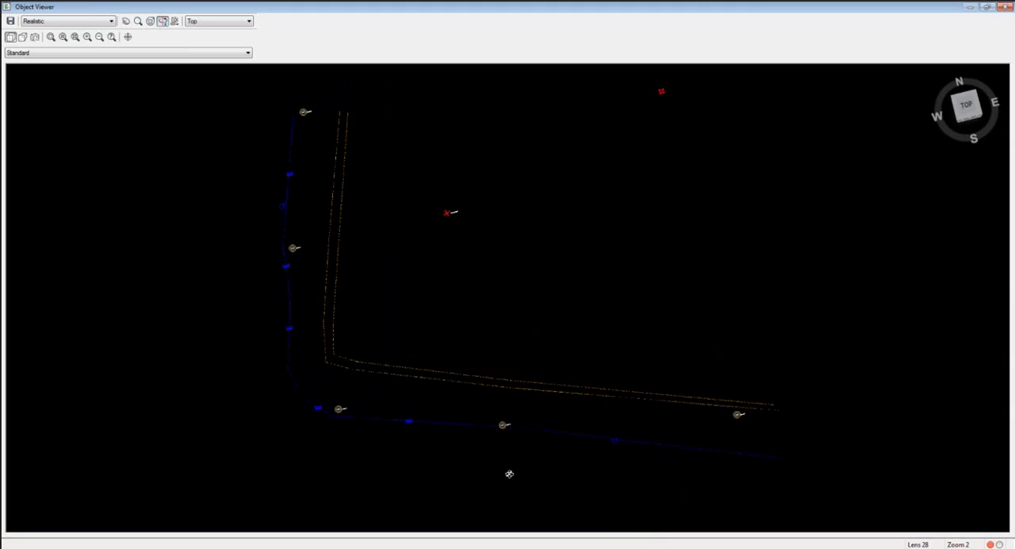
left_click(1004, 8)
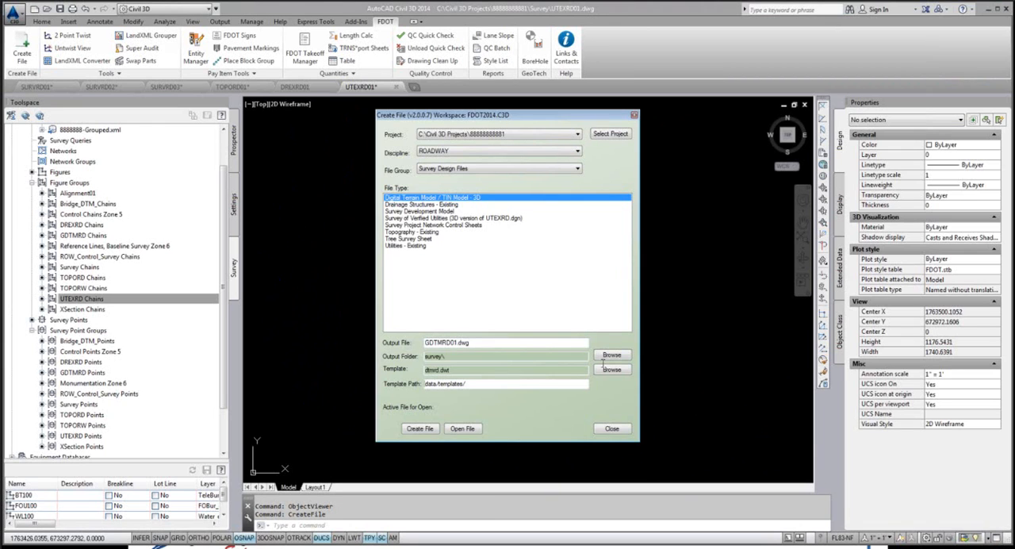
Step: Create the Digital Terrain Model / TIN Model - 3D file GDTMRD01.dwg in the survey folder and open it
left_click(421, 429)
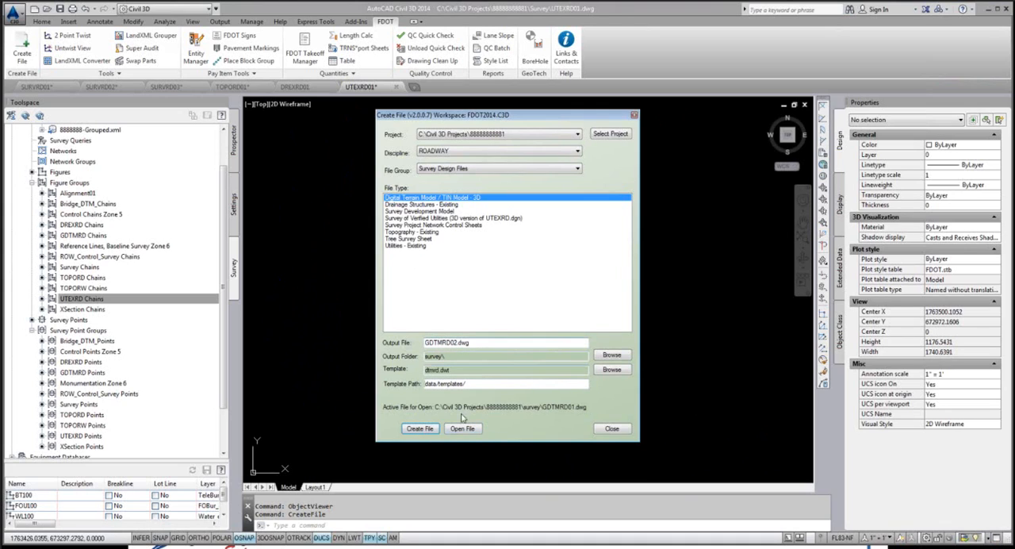
left_click(463, 429)
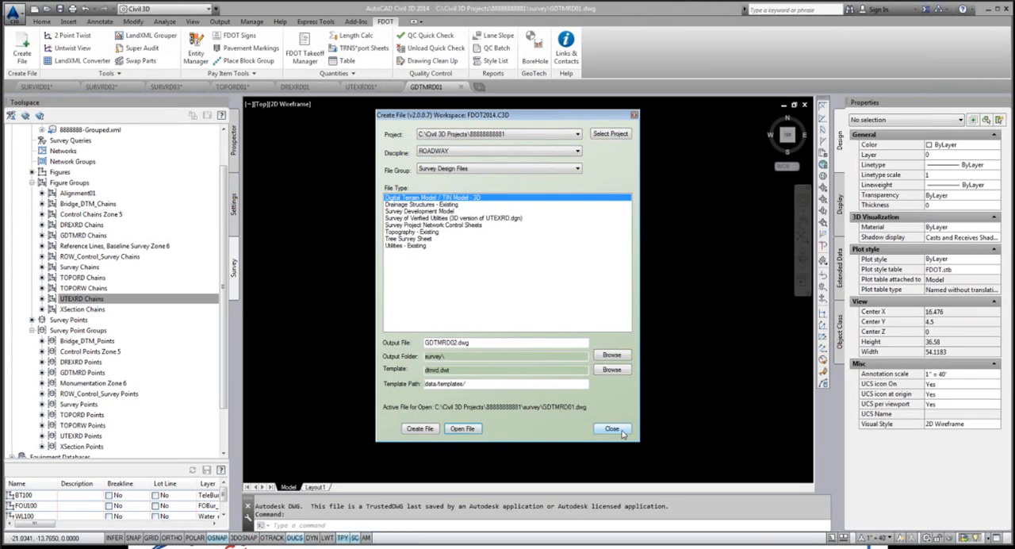
left_click(613, 429)
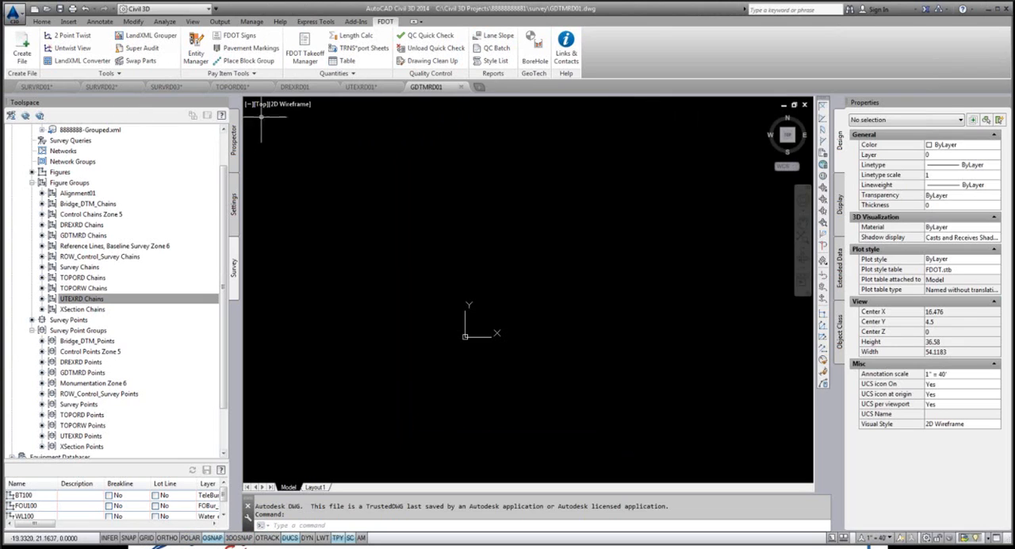
Step: Examine the dtmrd standard layers of GDTMRD01 in the Layer Properties Manager, including their colors, linetypes and descriptions
left_click(37, 23)
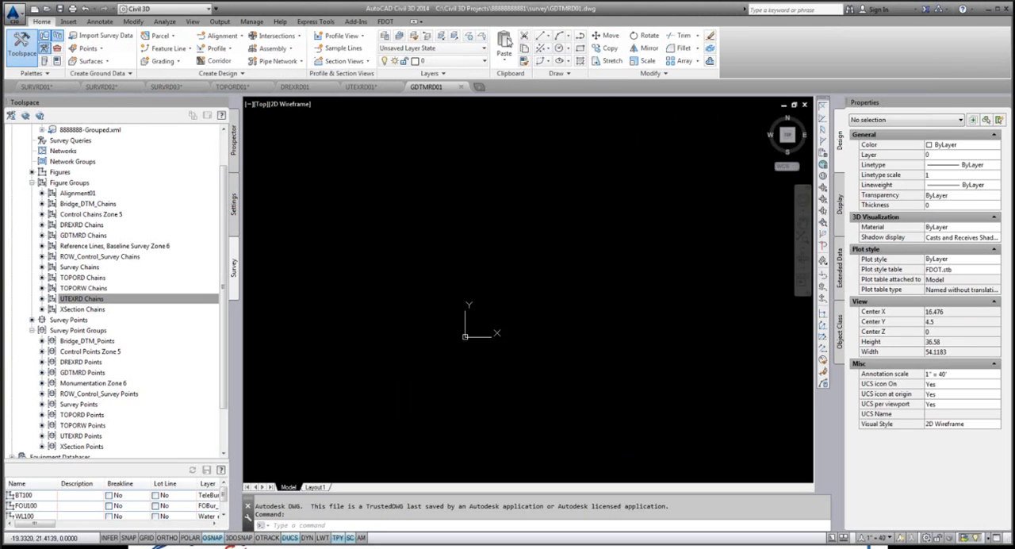
left_click(384, 38)
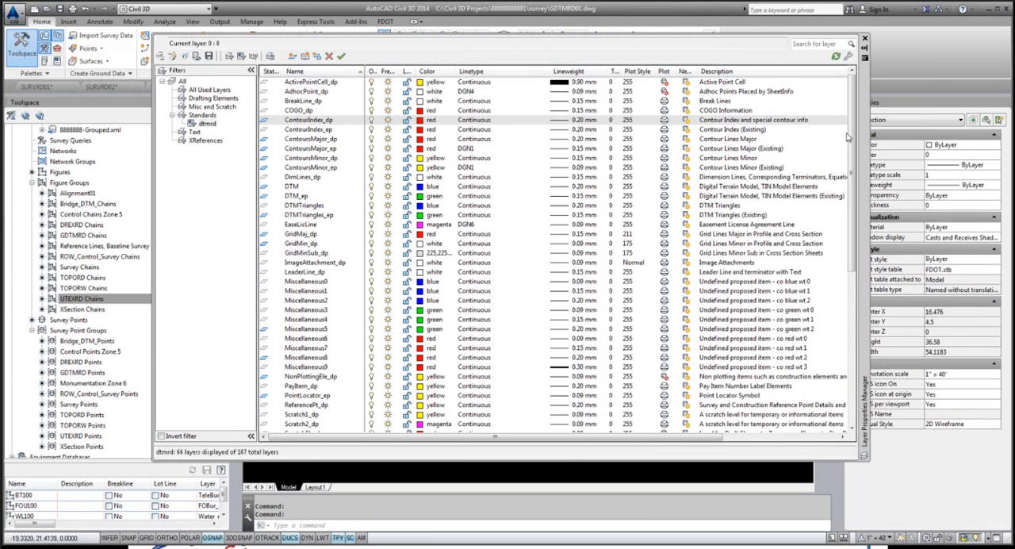
left_click_drag(852, 132, 853, 133)
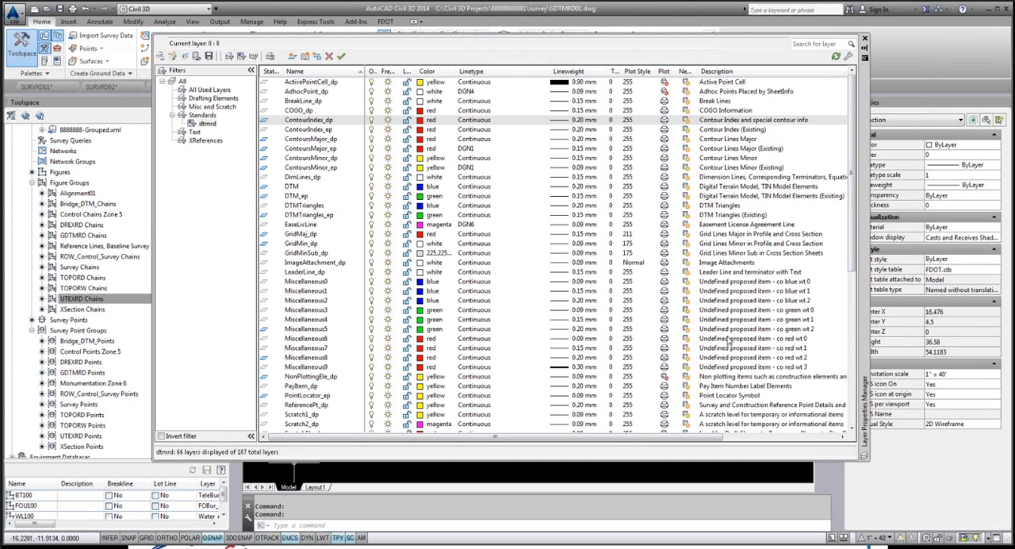
scroll(839, 176, "down", 10)
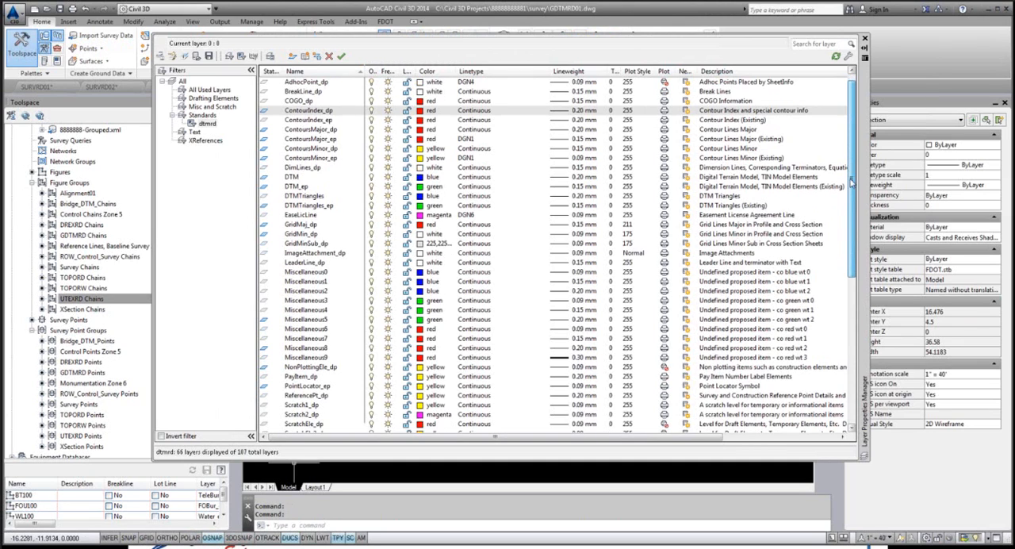
scroll(838, 176, "up", 10)
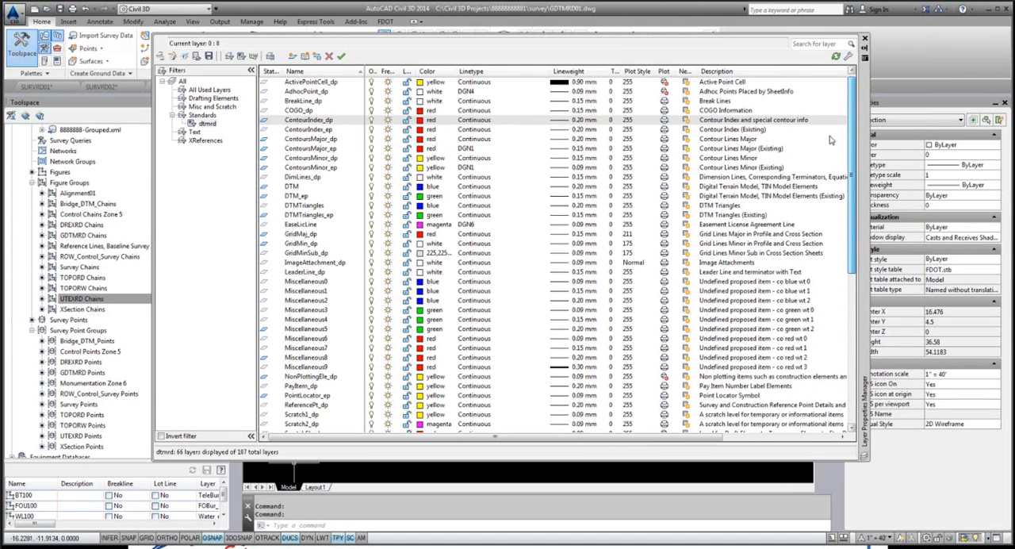
scroll(833, 140, "down", 10)
scroll(849, 273, "up", 10)
scroll(852, 254, "down", 10)
scroll(853, 238, "up", 10)
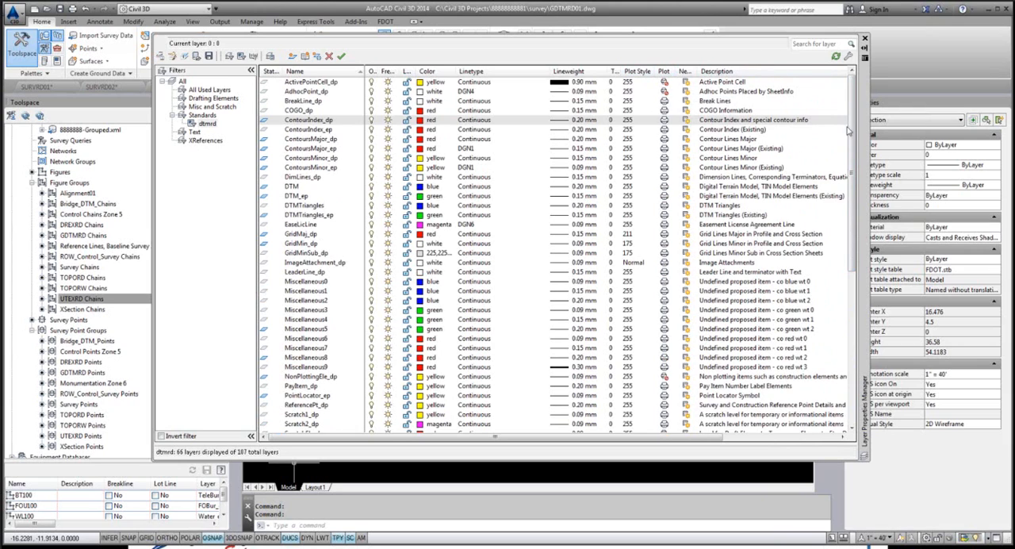
left_click(866, 40)
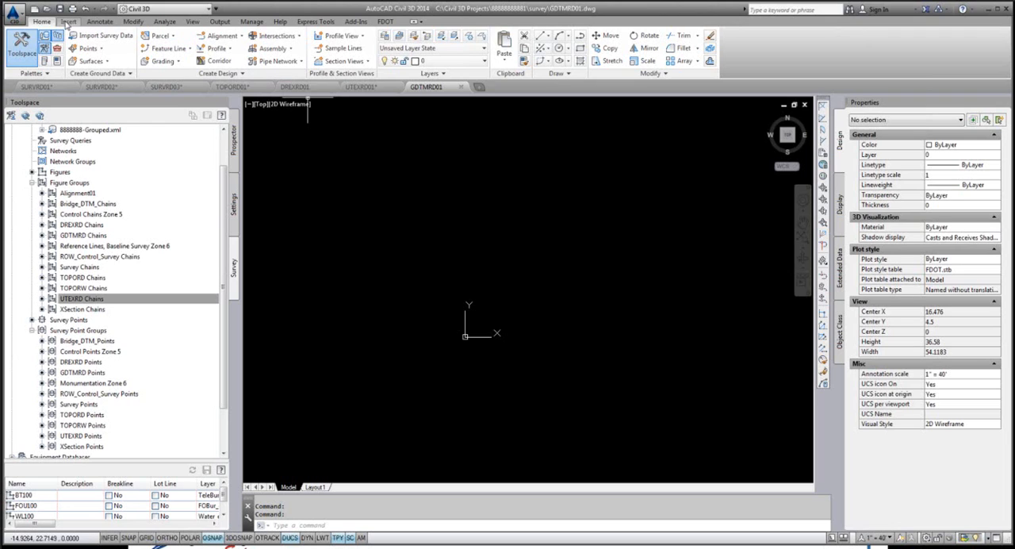
Step: Import the surface from the LandXML file Existing_Ground.xml into GDTMRD01, using Site 1 as the parcels site
left_click(69, 22)
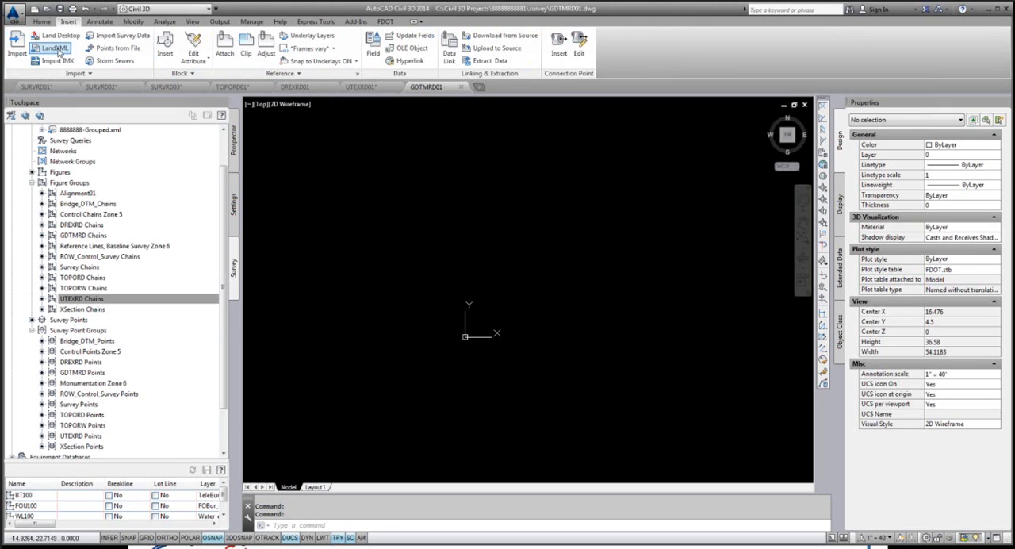
left_click(57, 50)
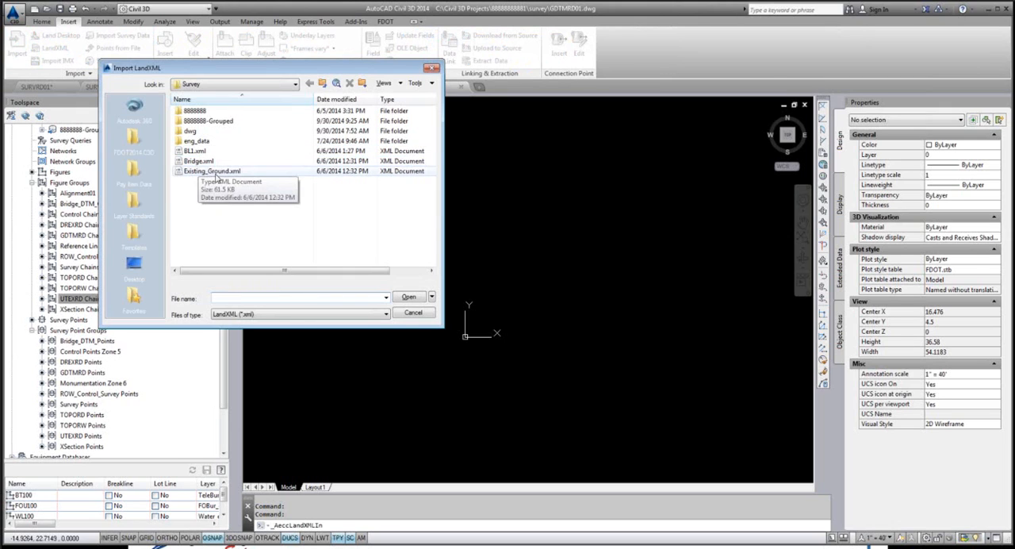
left_click(215, 173)
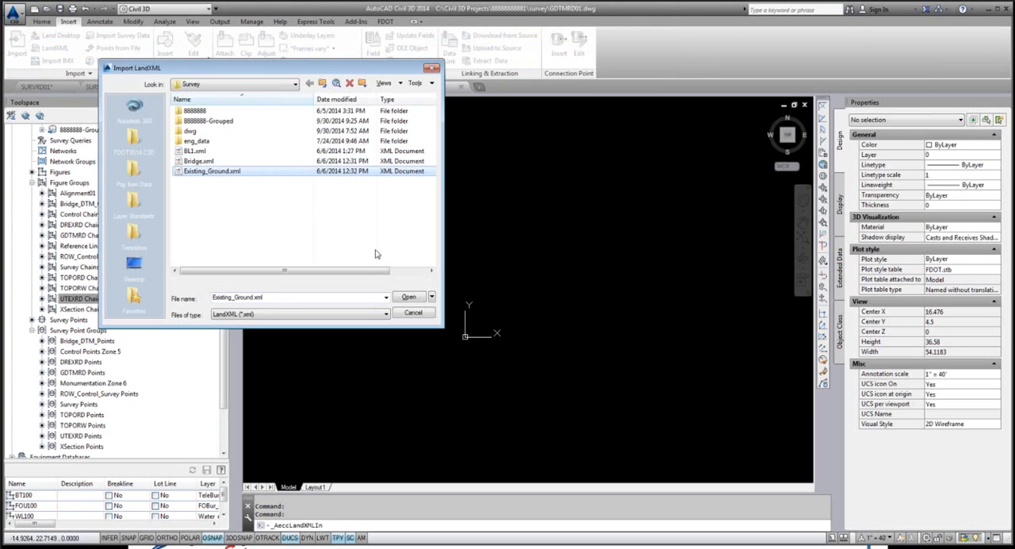
left_click(408, 298)
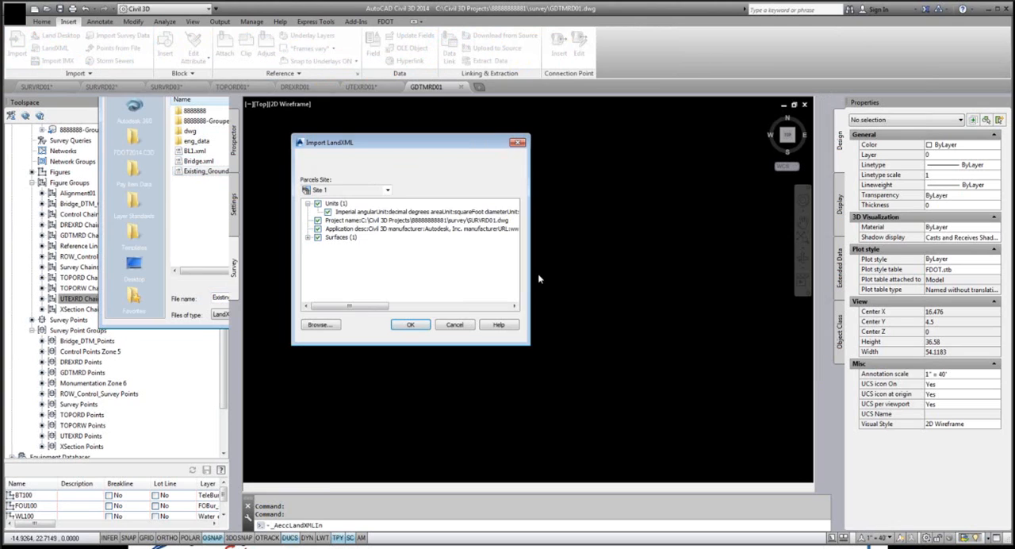
left_click(412, 326)
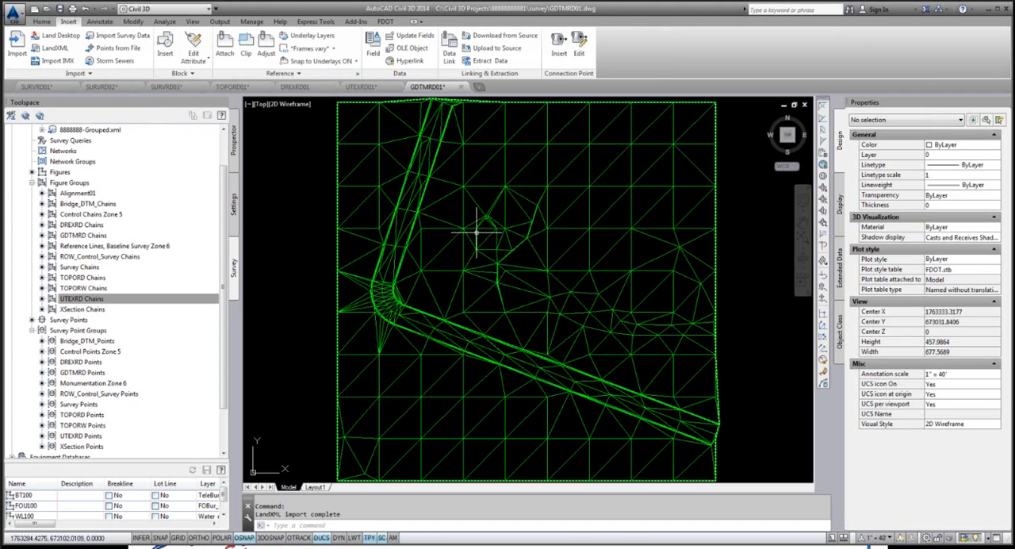
Step: Select the Existing Ground TIN surface, inspect it in the Object Viewer while orbiting, and close the viewer
scroll(476, 232, "down", 3)
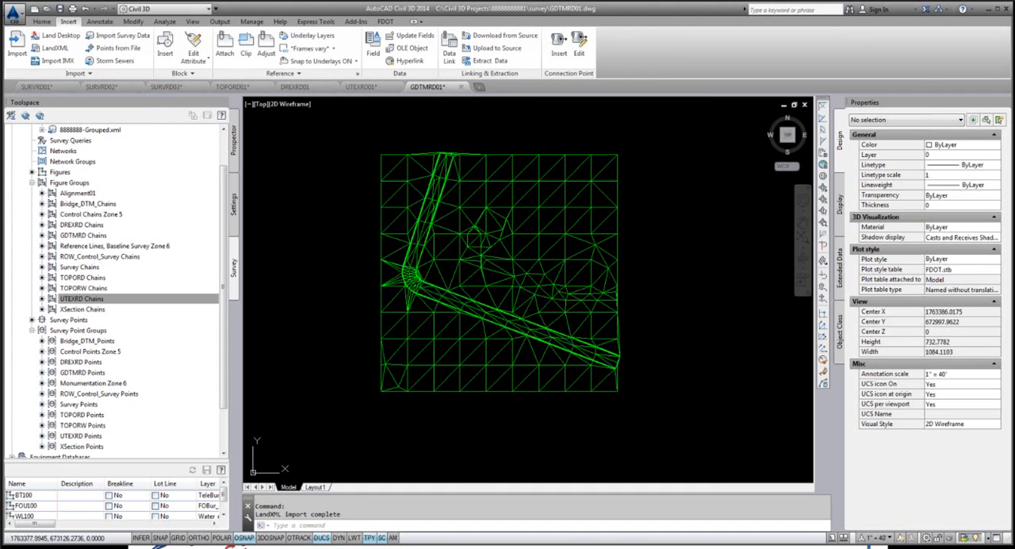
left_click(620, 257)
right_click(513, 236)
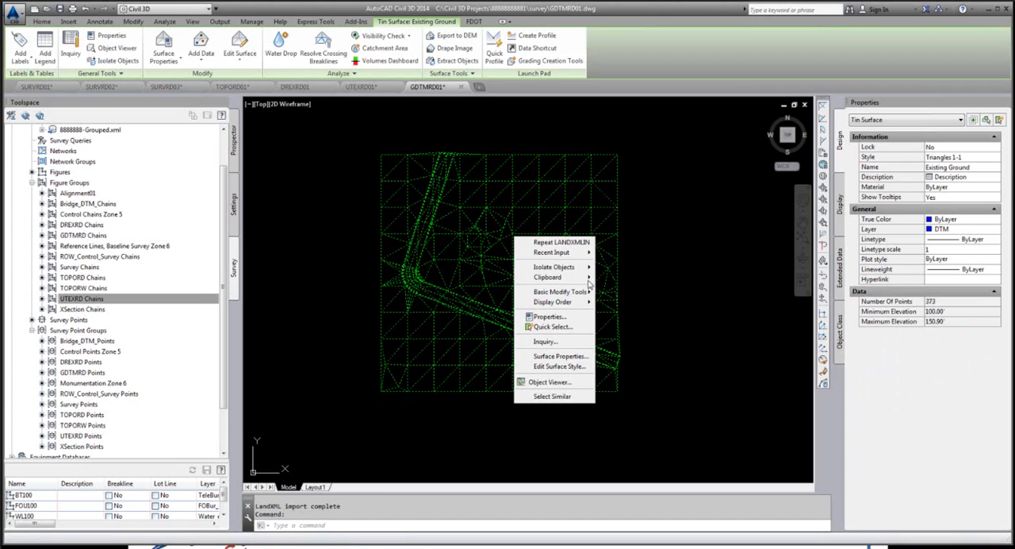
left_click(574, 381)
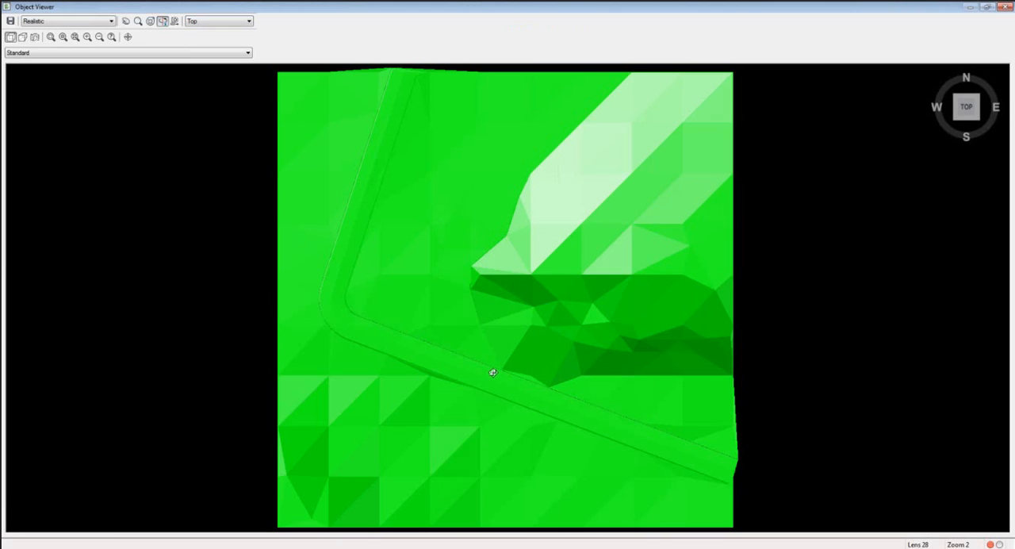
left_click_drag(494, 367, 519, 314)
left_click(1006, 6)
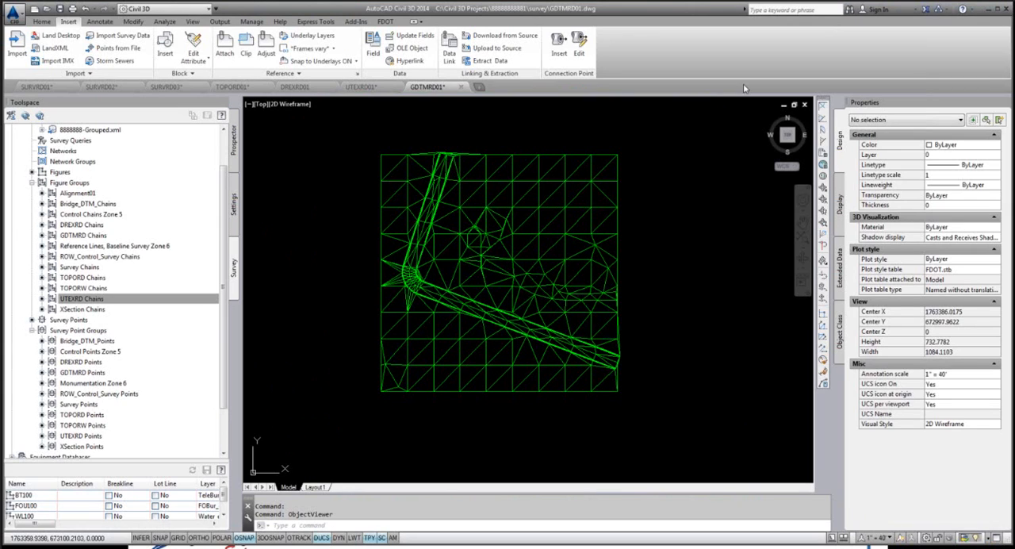
Step: Save GDTMRD01 and run the QC Quick Check on it to verify its compliance
left_click(13, 17)
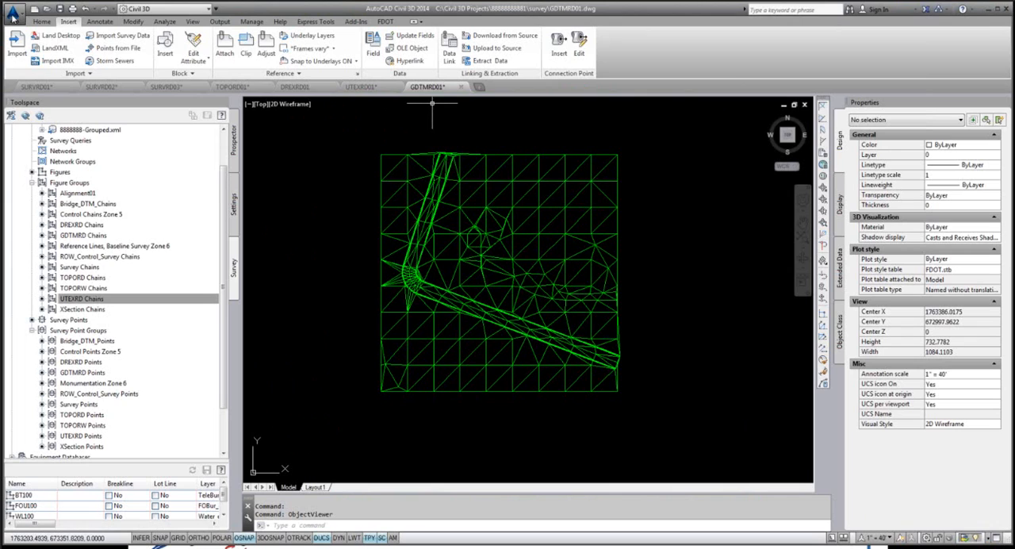
left_click(34, 128)
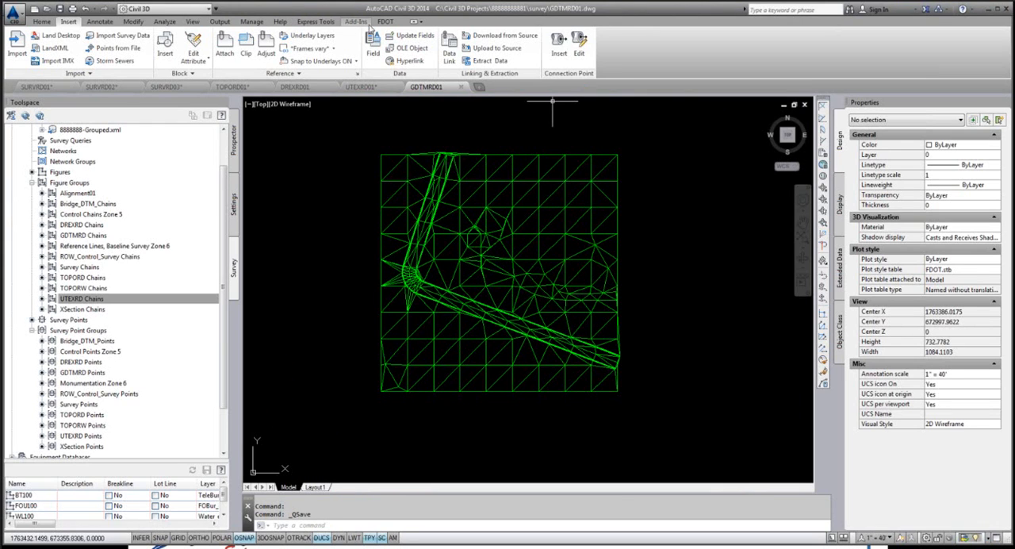
left_click(384, 22)
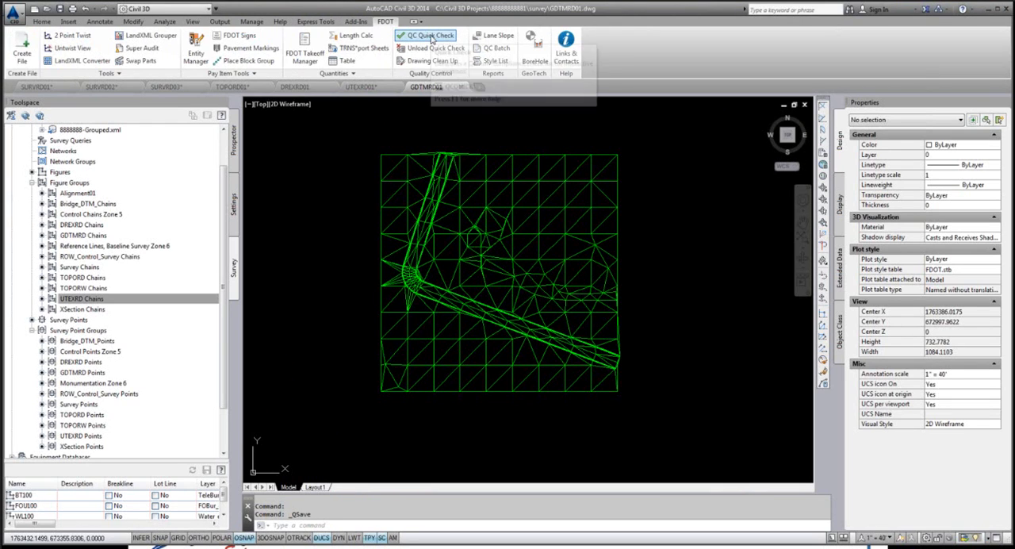
left_click(435, 37)
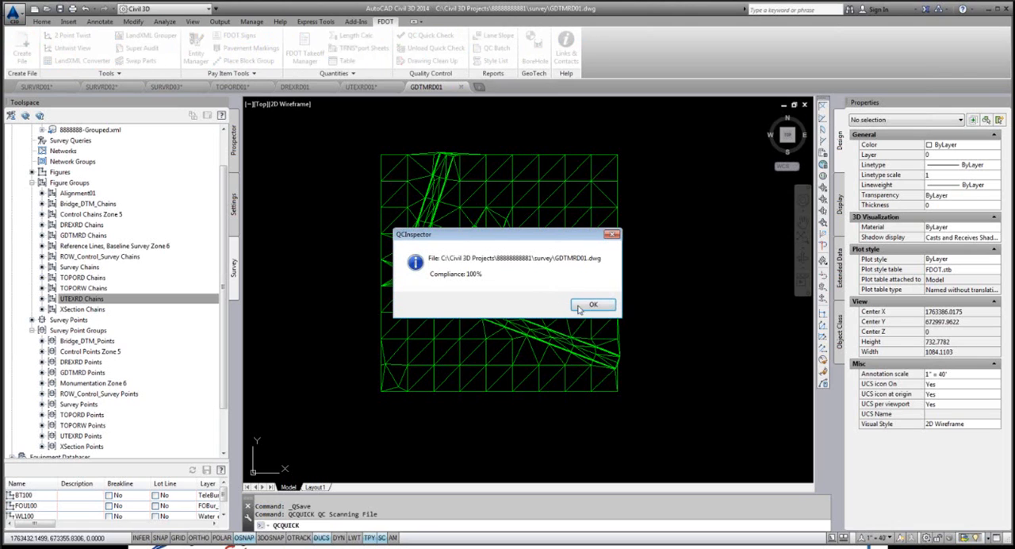
left_click(593, 305)
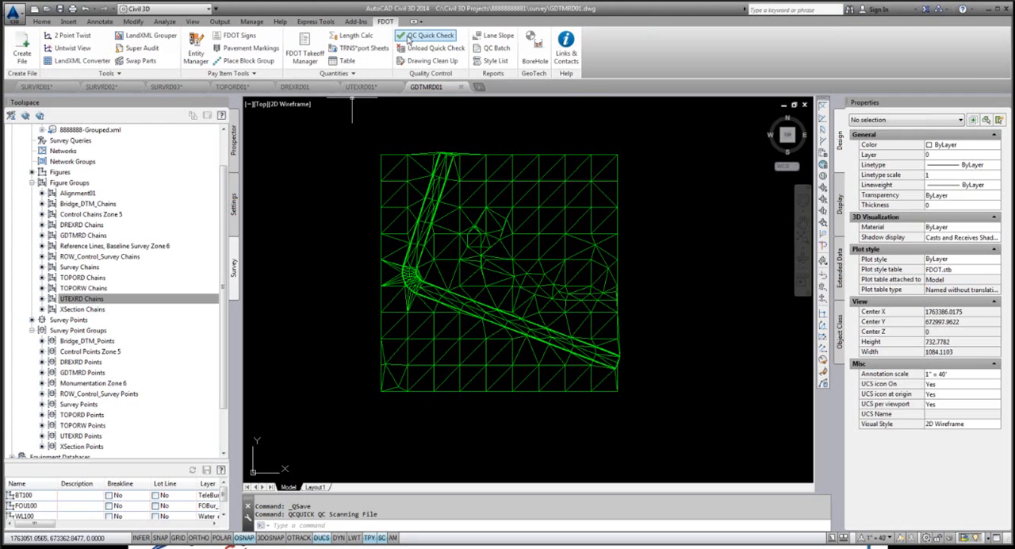
Step: Create the Alignment Layout file ALGNRD01.dwg from the Roadway Design Files group in the roadway folder and open it
left_click(21, 46)
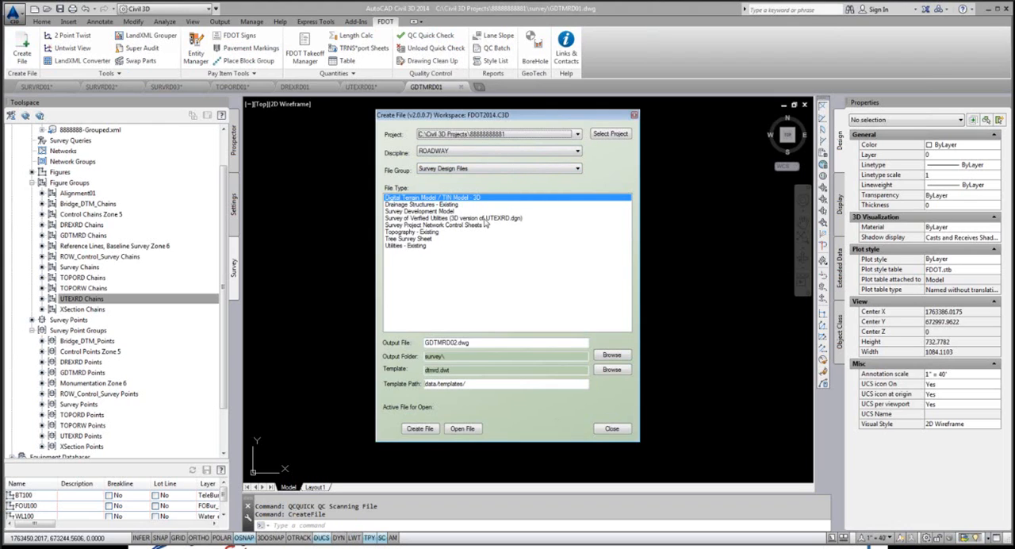
left_click(577, 170)
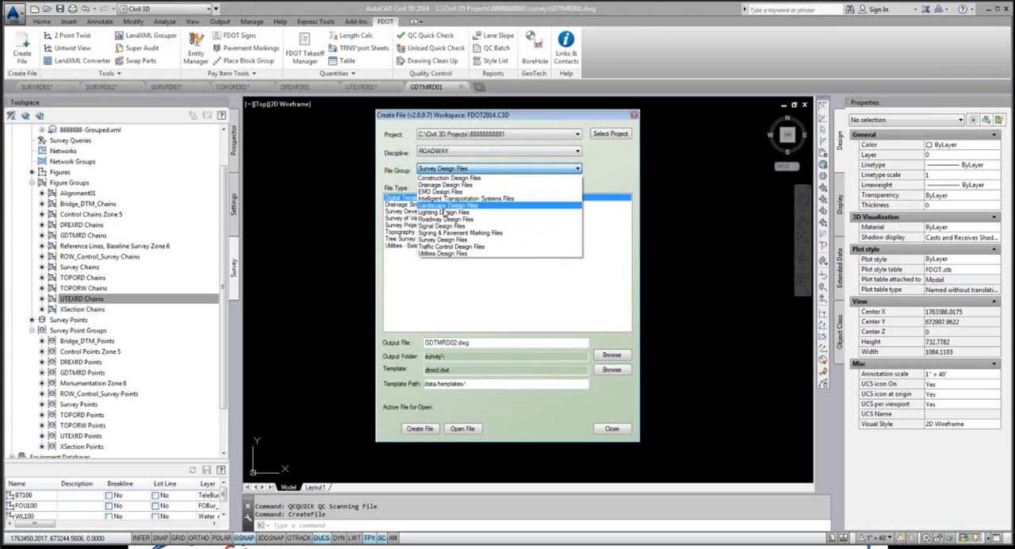
left_click(459, 222)
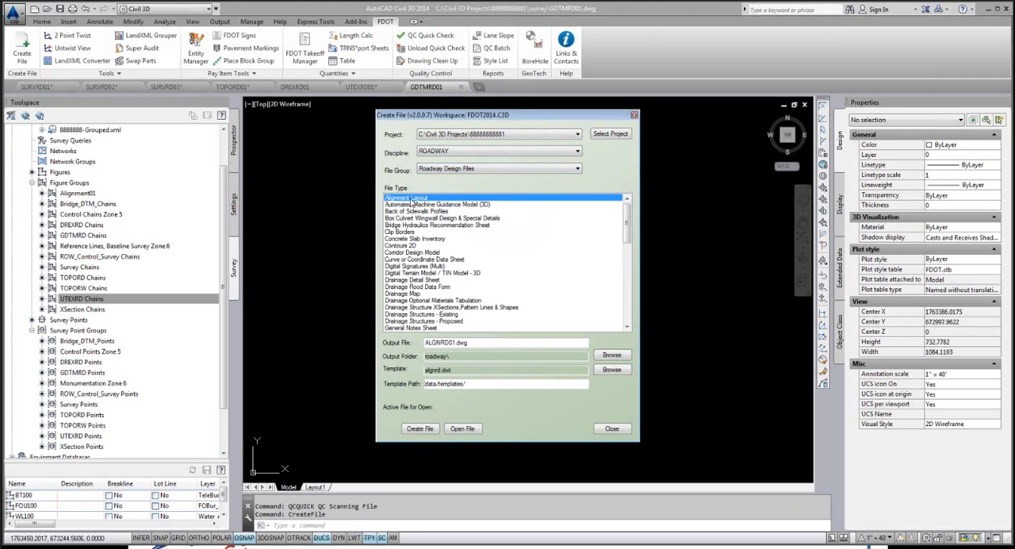
left_click(420, 429)
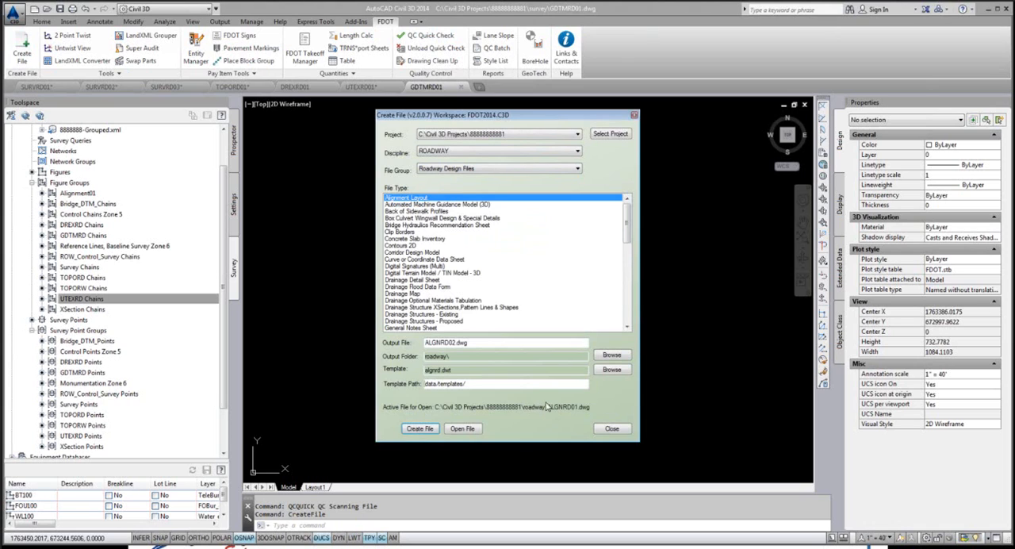
left_click(465, 429)
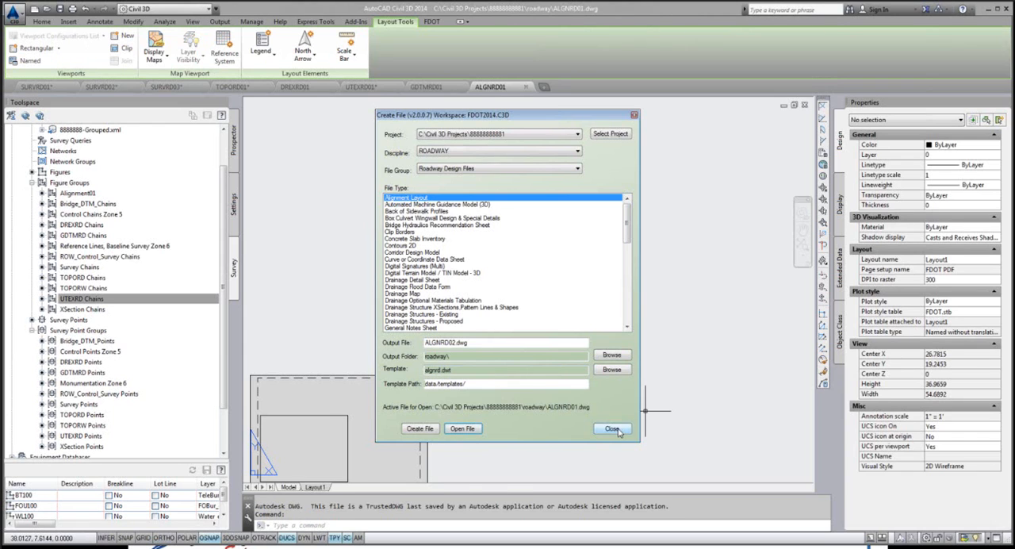
Step: Switch ALGNRD01 to model space and set its coordinate system to Florida North with SETFLNORTH, accepting the change
left_click(288, 487)
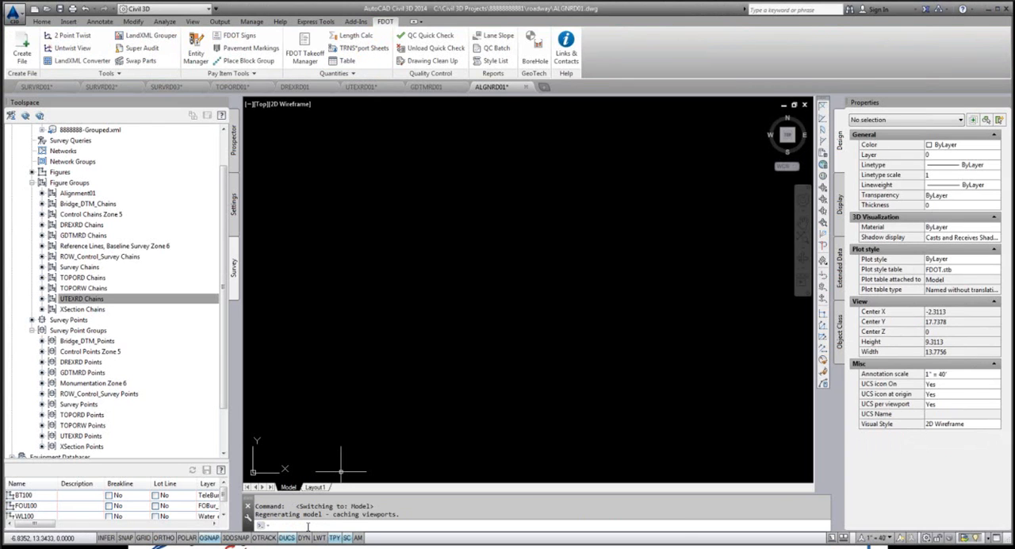
type("set")
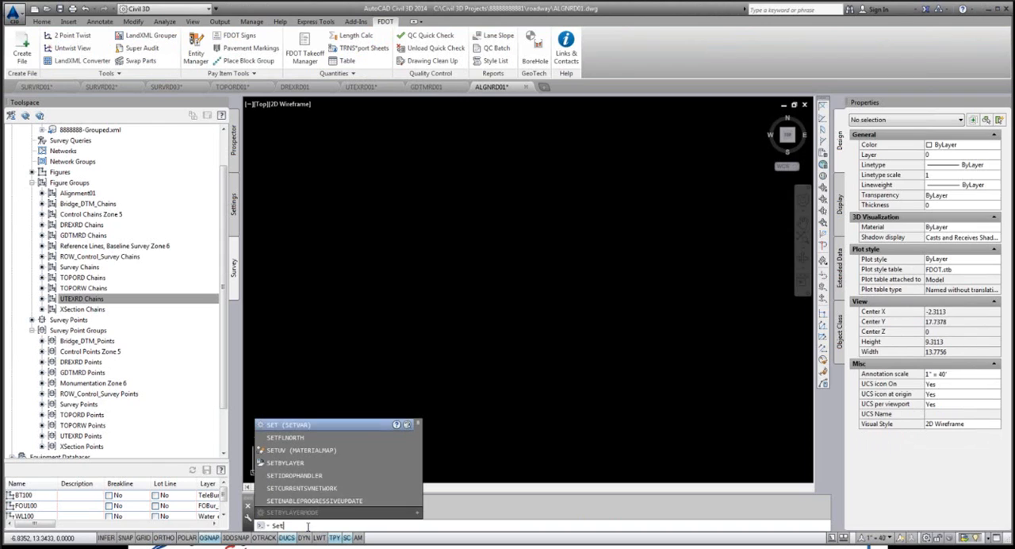
type("fl")
key("Return")
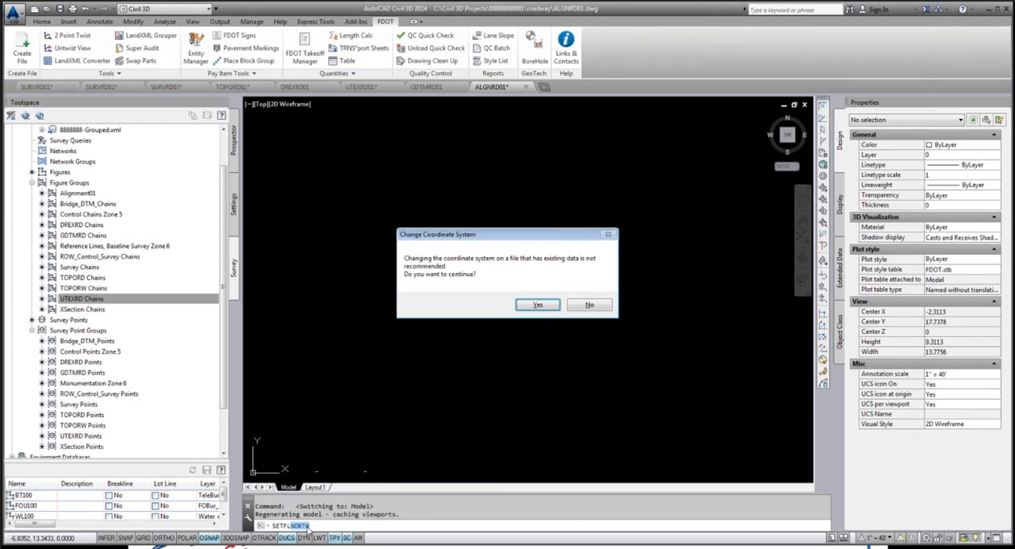
left_click(540, 312)
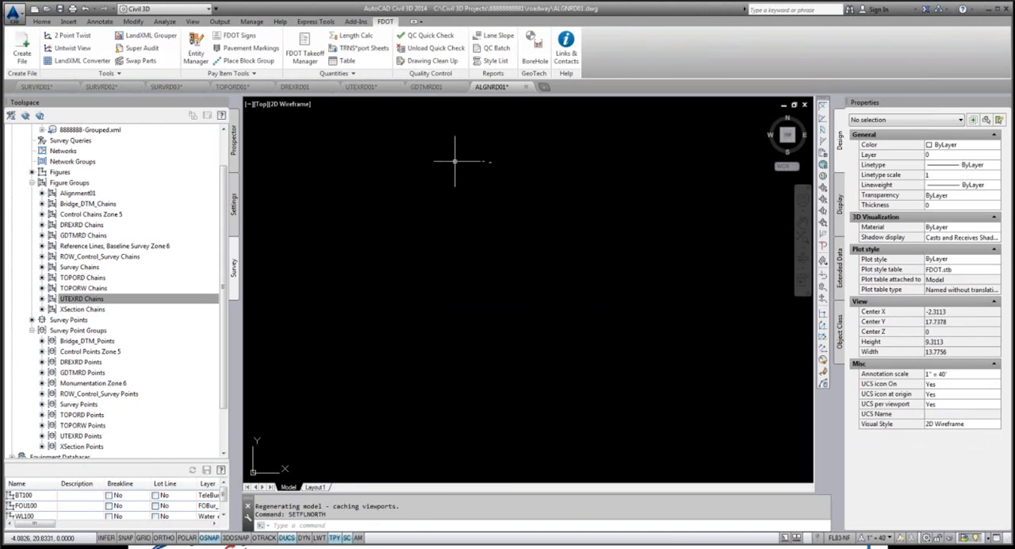
Step: Import the baseline alignment from the LandXML file BL1.xml in the Survey folder into ALGNRD01
left_click(68, 22)
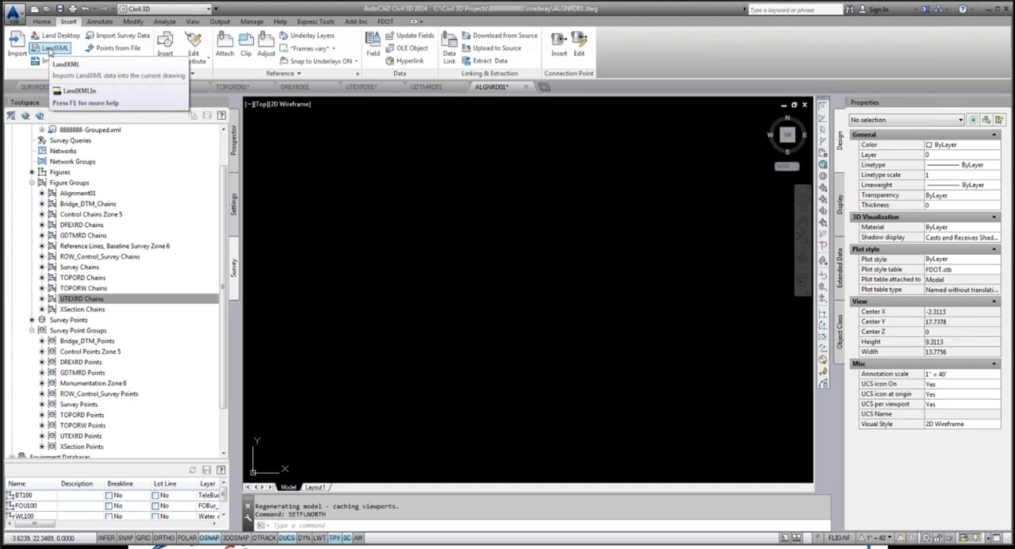
left_click(51, 50)
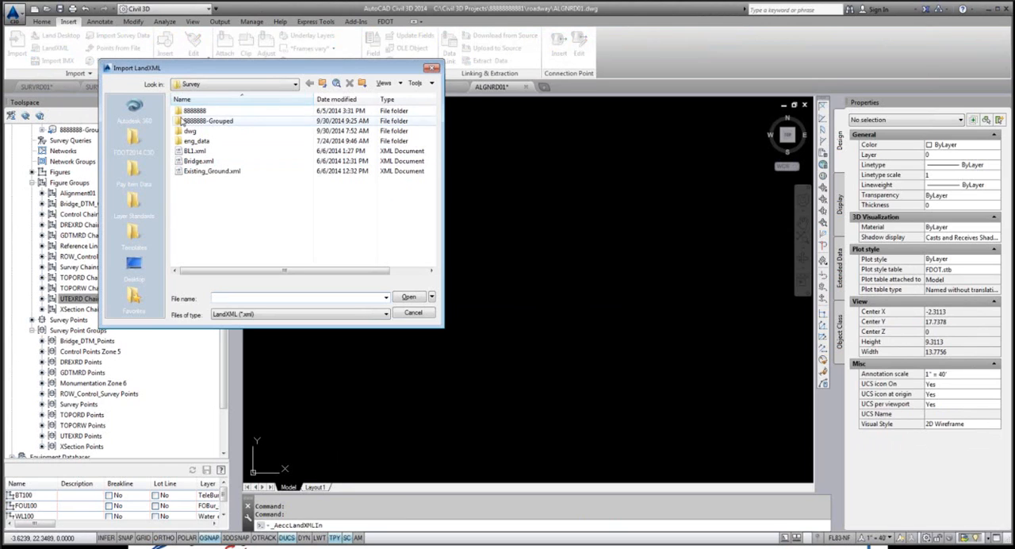
left_click(193, 152)
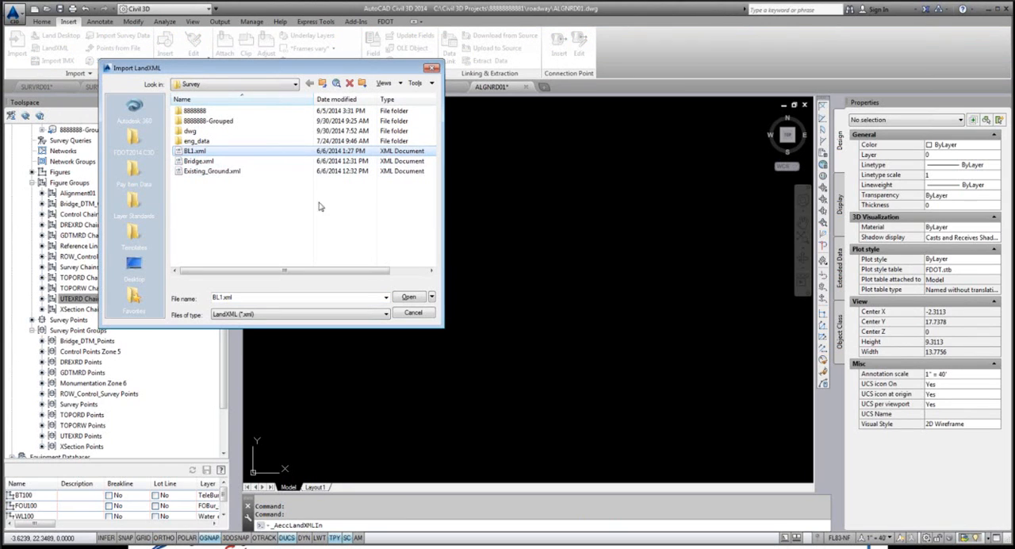
left_click(409, 298)
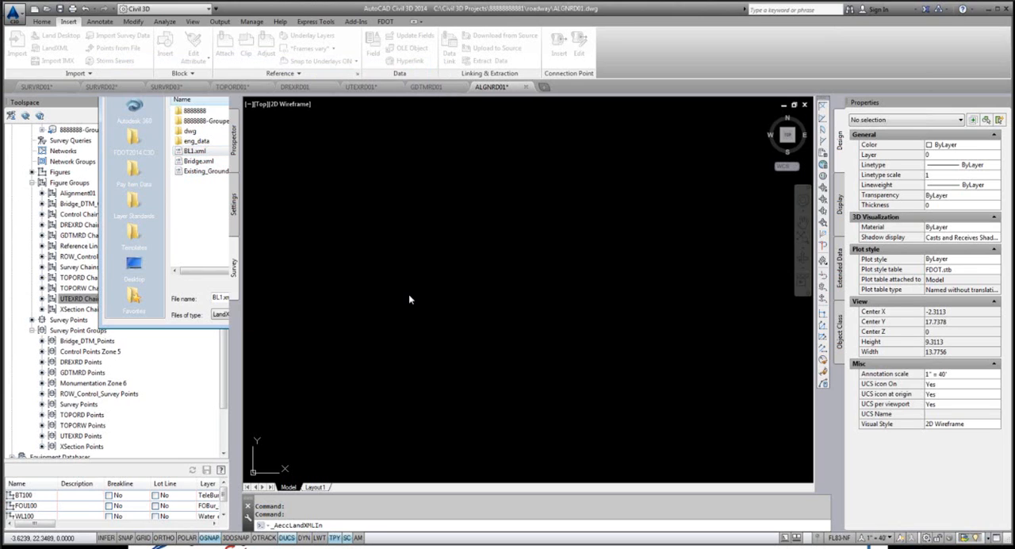
left_click(412, 325)
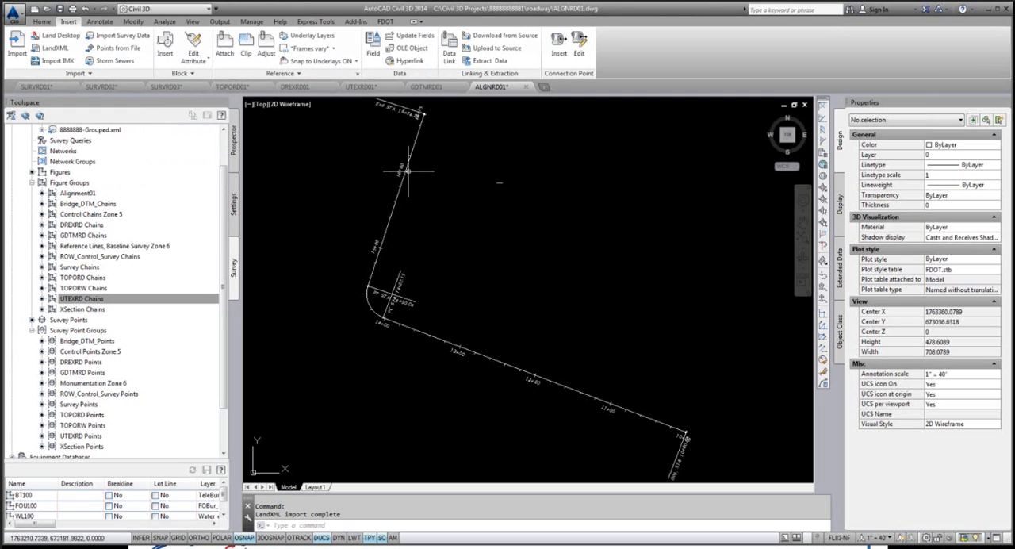
Step: Find the BL1 centerline alignment in ALGNRD01's object tree and review its properties and available object styles, keeping FDOT Proposed
mouse_move(401, 182)
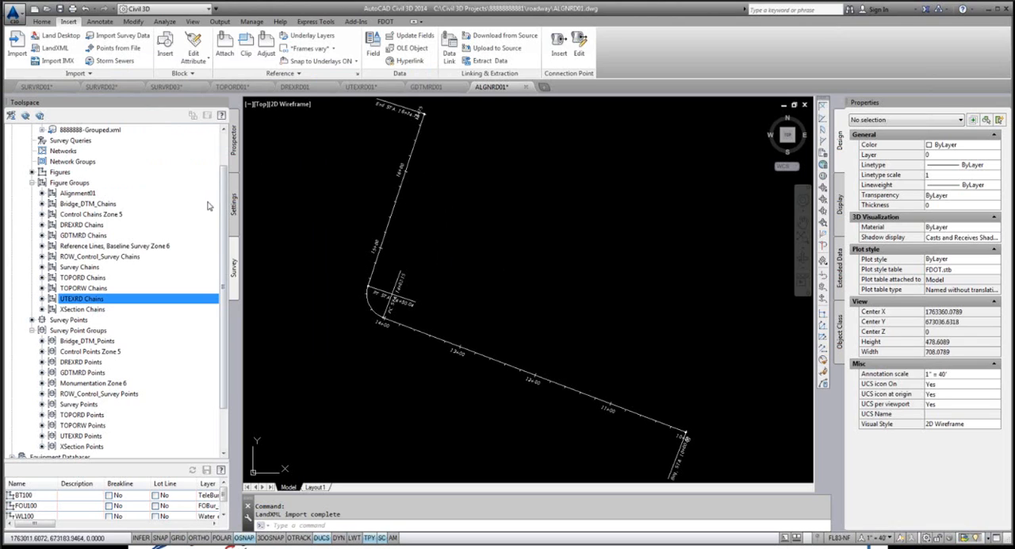
scroll(224, 197, "up", 2)
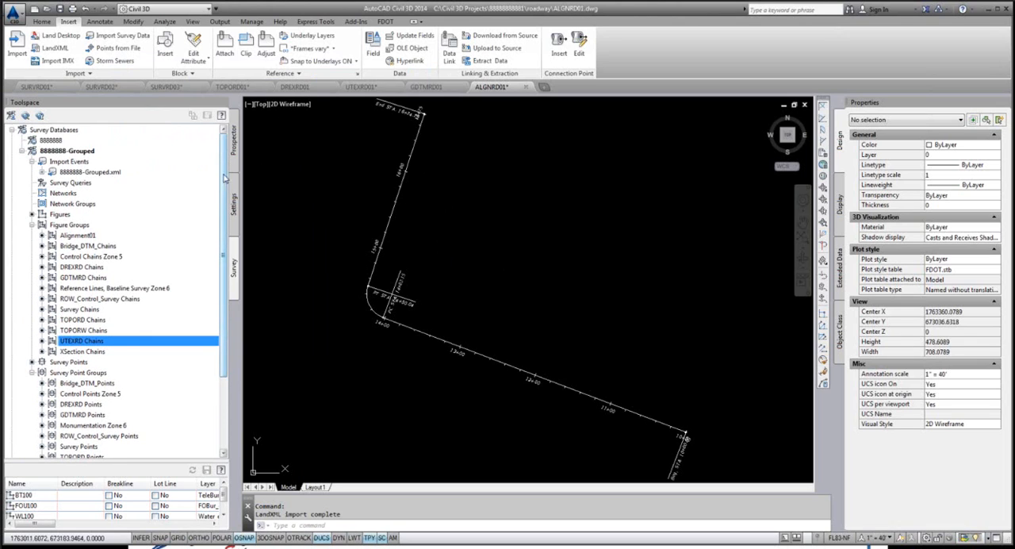
left_click(234, 151)
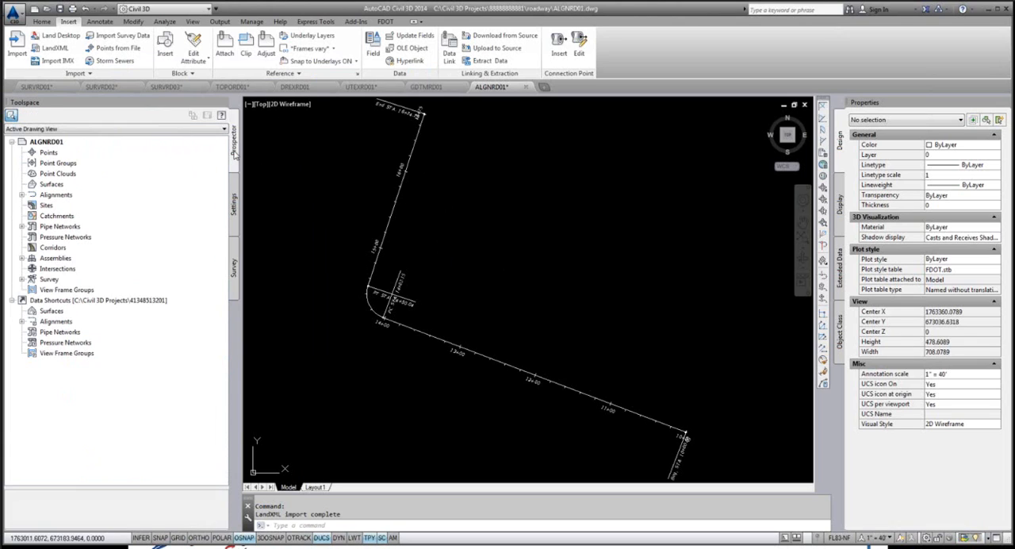
left_click(22, 194)
left_click(33, 205)
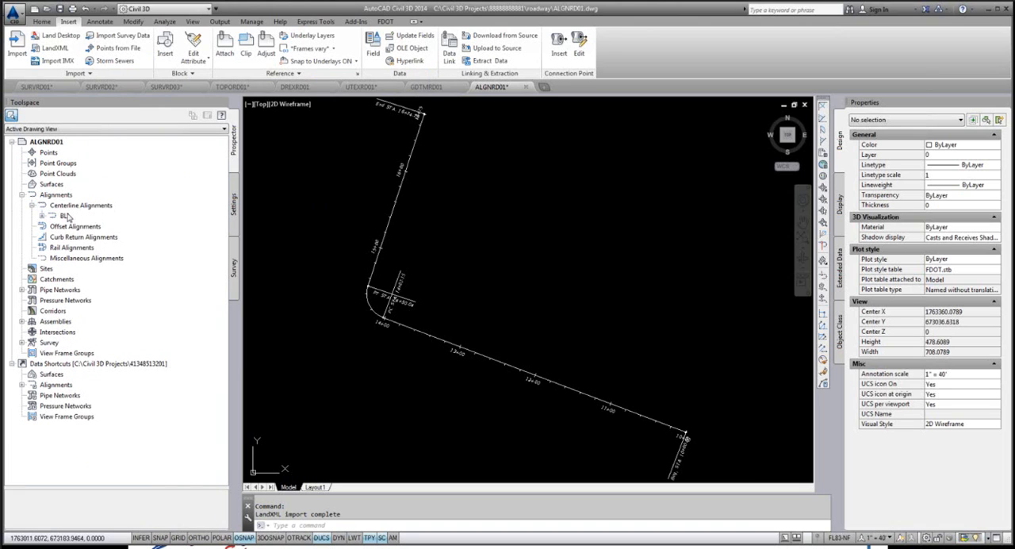
left_click(67, 216)
left_click(41, 216)
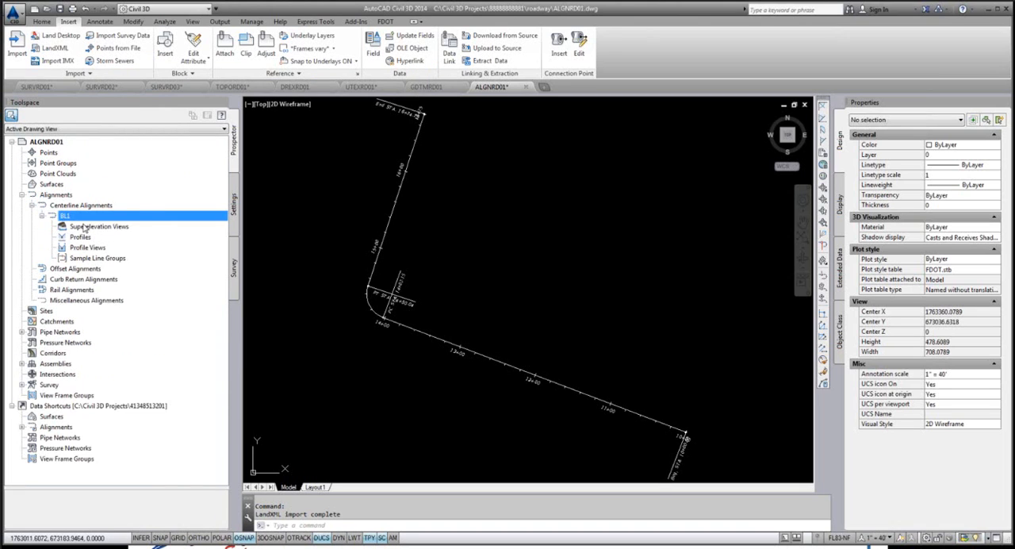
right_click(75, 219)
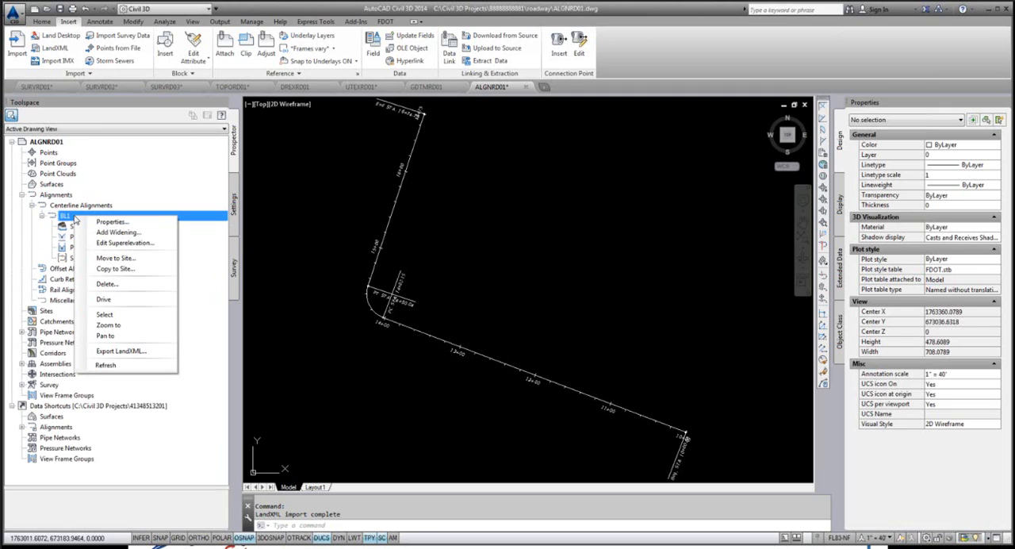
left_click(111, 222)
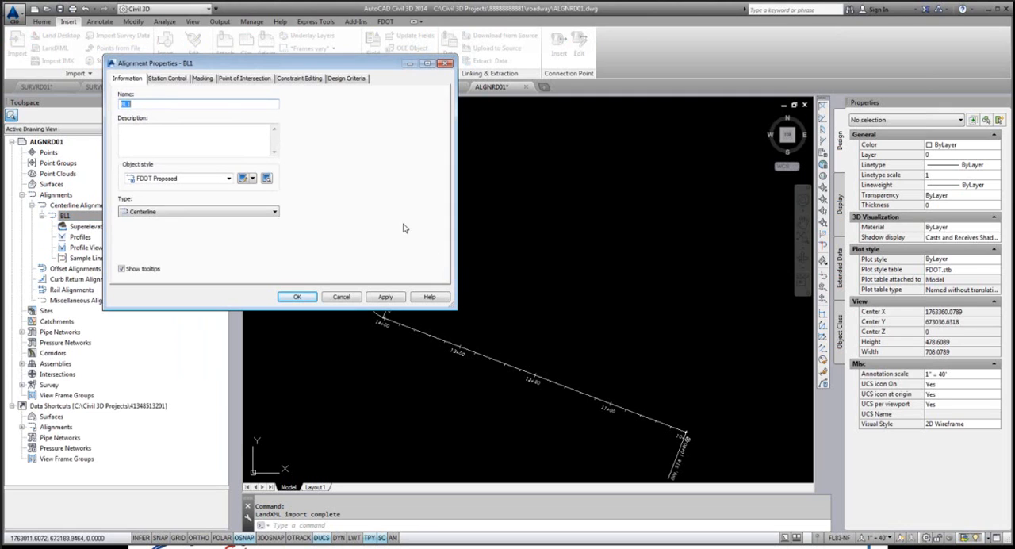
left_click(229, 178)
left_click(228, 181)
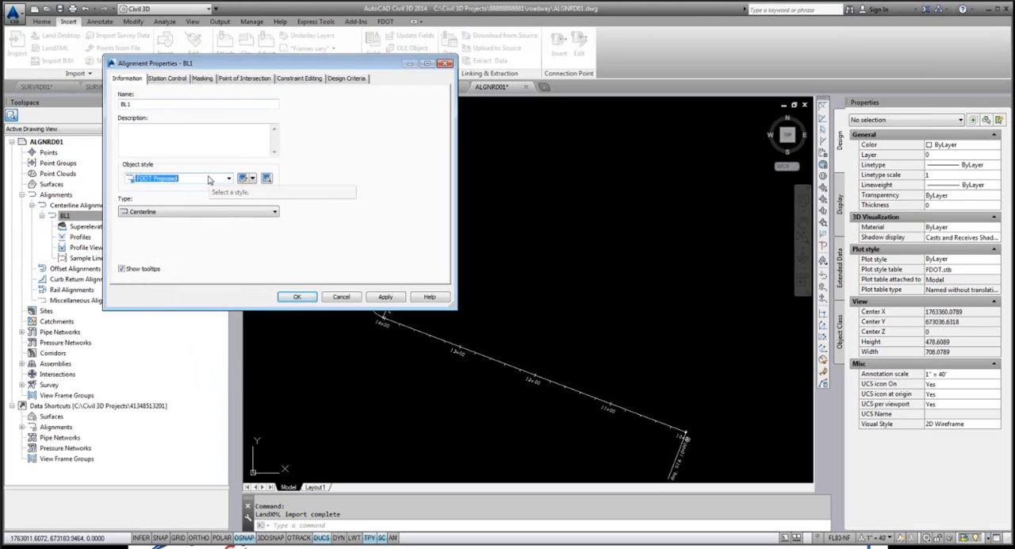
left_click(307, 297)
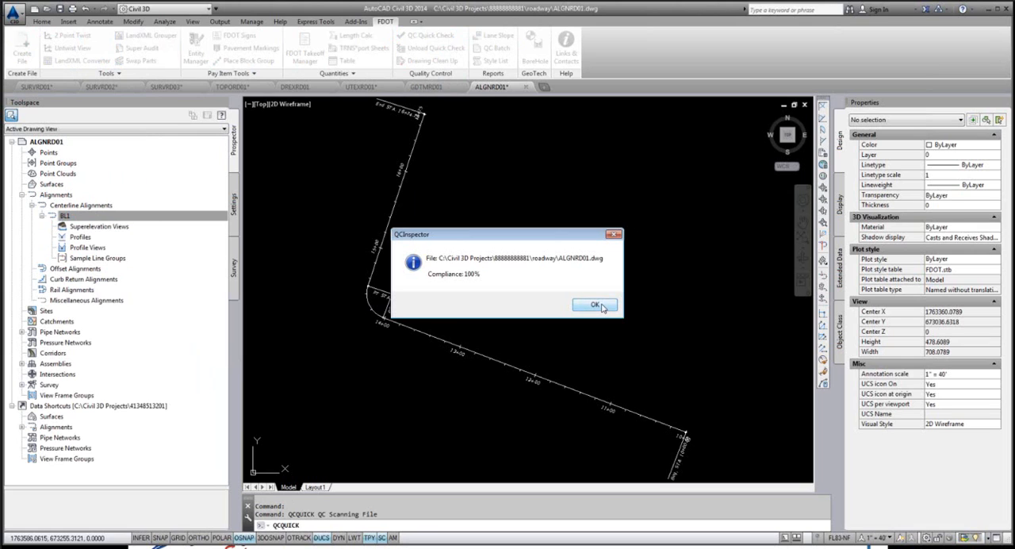
Step: Finish the QC Quick Check on ALGNRD01 and examine the drawings in the project's Survey folder in Windows Explorer
left_click(602, 307)
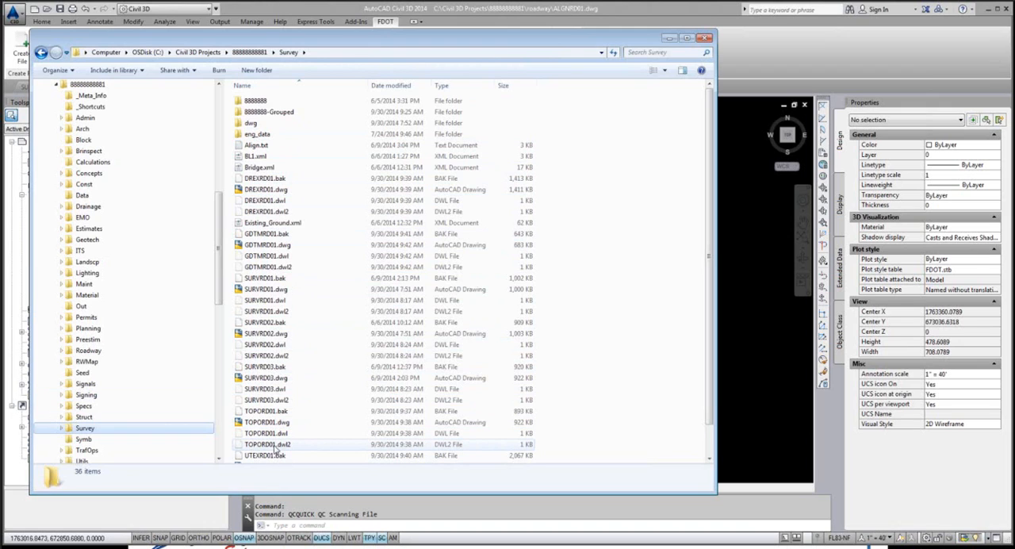
scroll(288, 417, "down", 2)
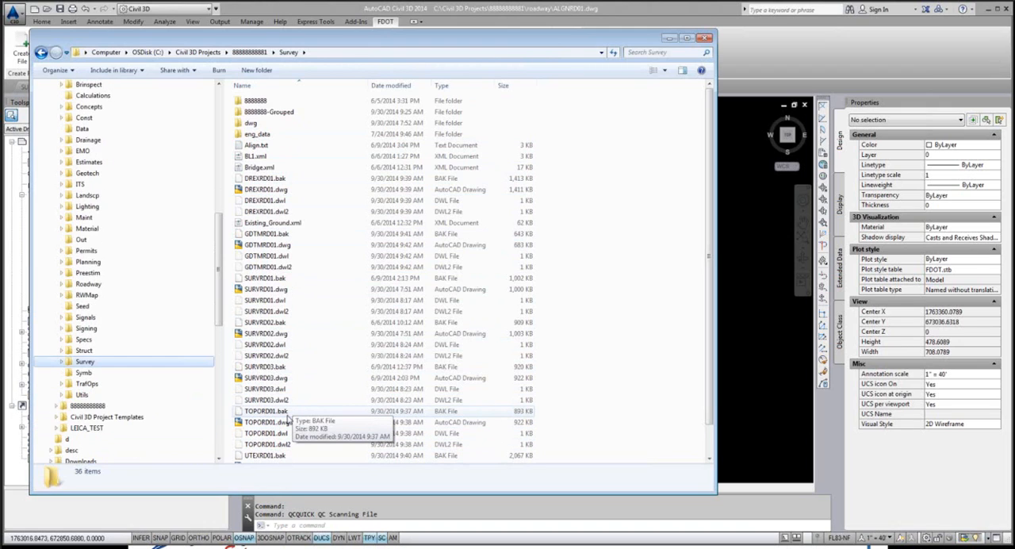
scroll(288, 418, "up", 3)
scroll(288, 418, "up", 2)
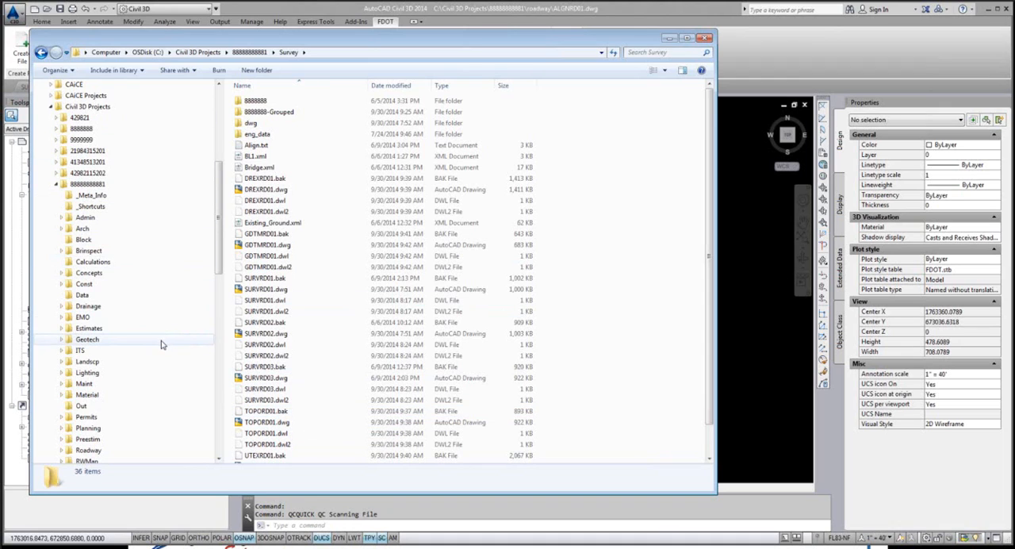
Step: Examine the files in the project's Roadway folder in Windows Explorer and return to Civil 3D
scroll(161, 344, "down", 1)
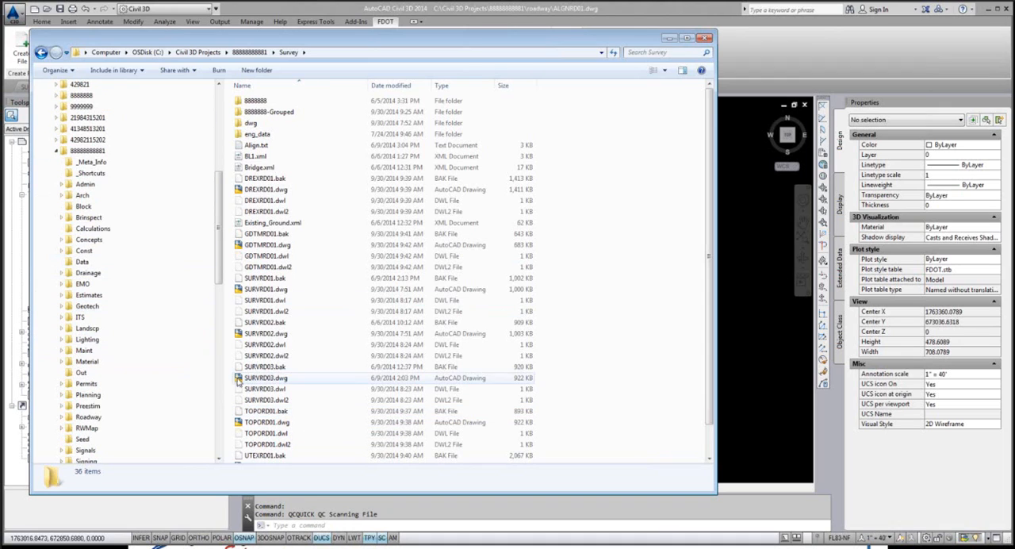
left_click(99, 418)
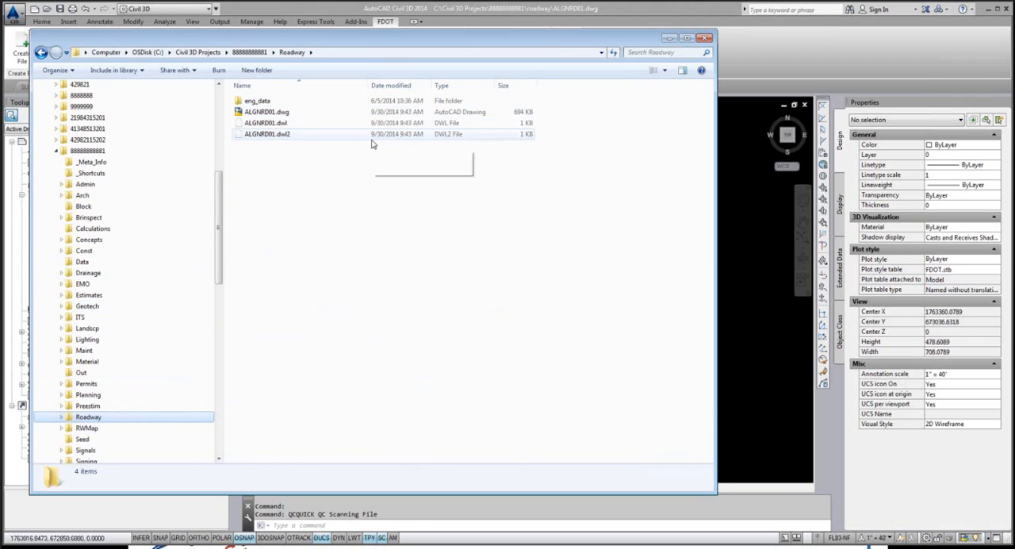
left_click(703, 4)
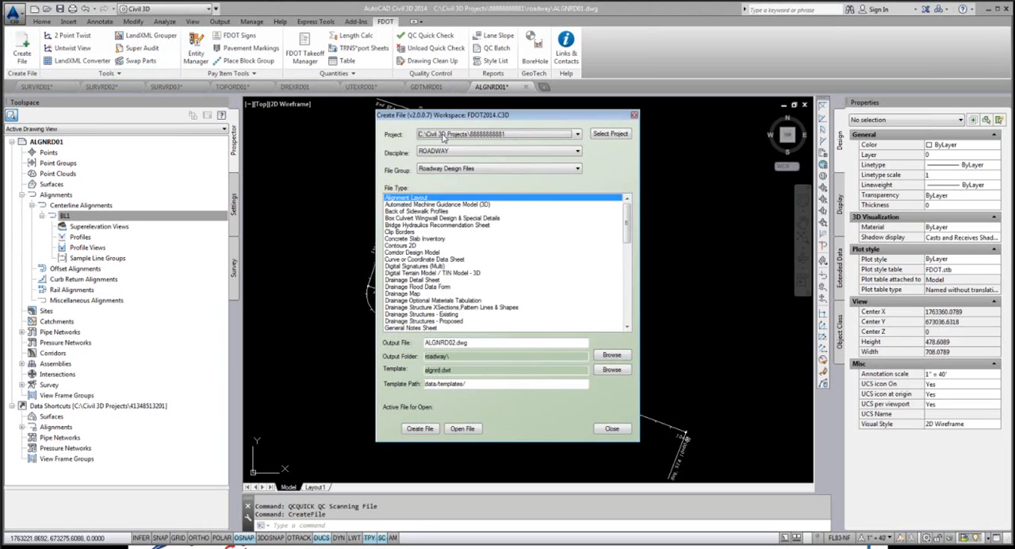
Step: Create and open TOPORW01.dwg using the RW discipline and the ROW Mapping file type containing existing topography for mapping purposes only
left_click(529, 152)
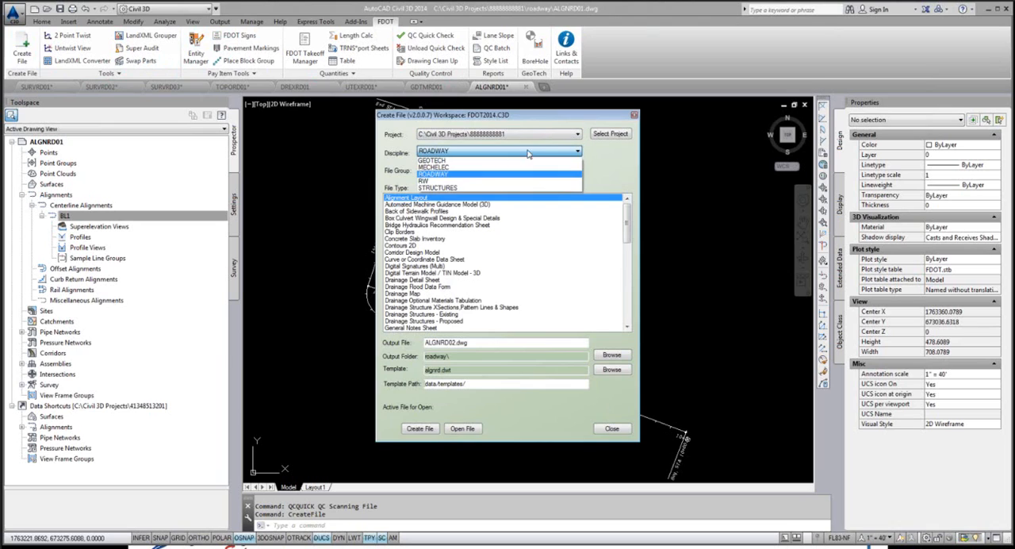
left_click(424, 181)
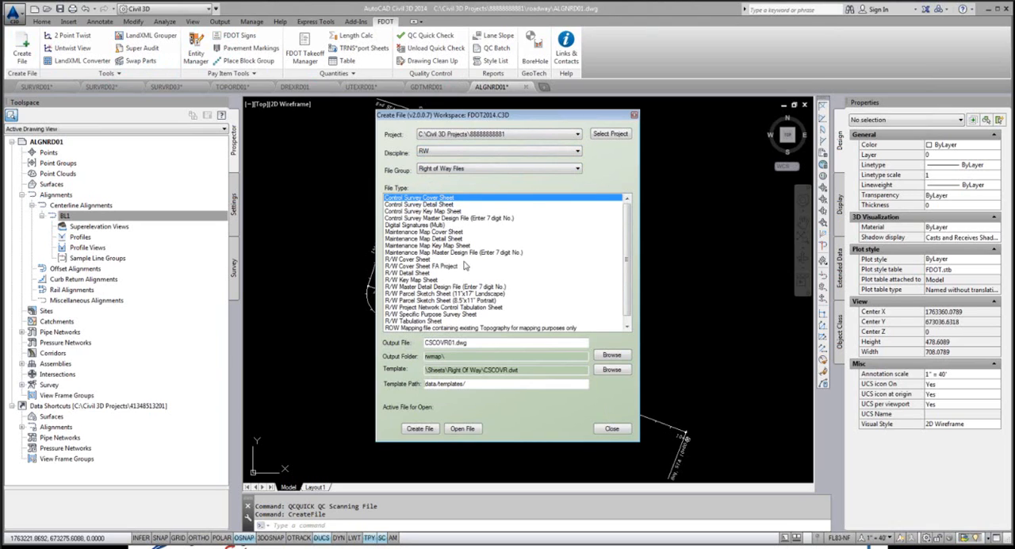
left_click(435, 327)
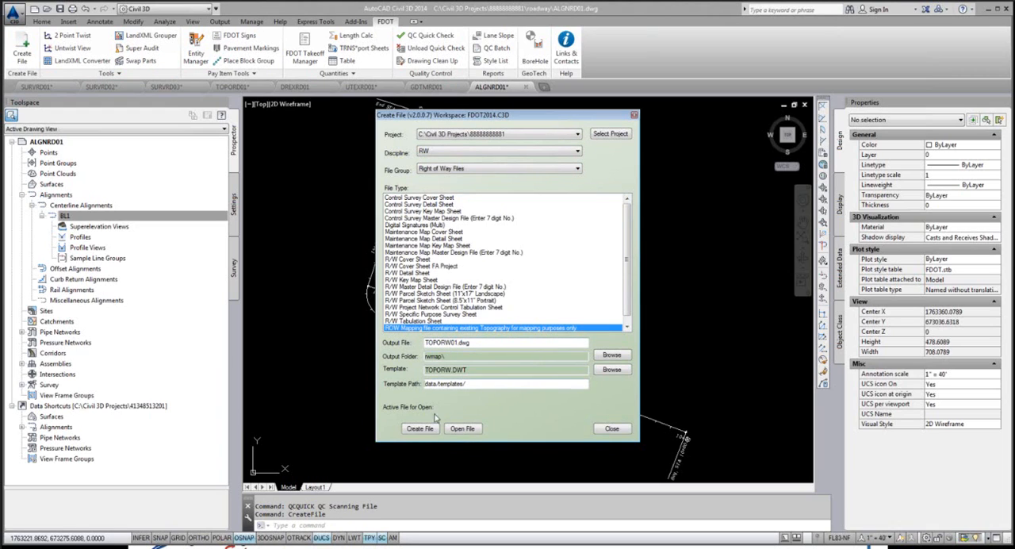
left_click(419, 428)
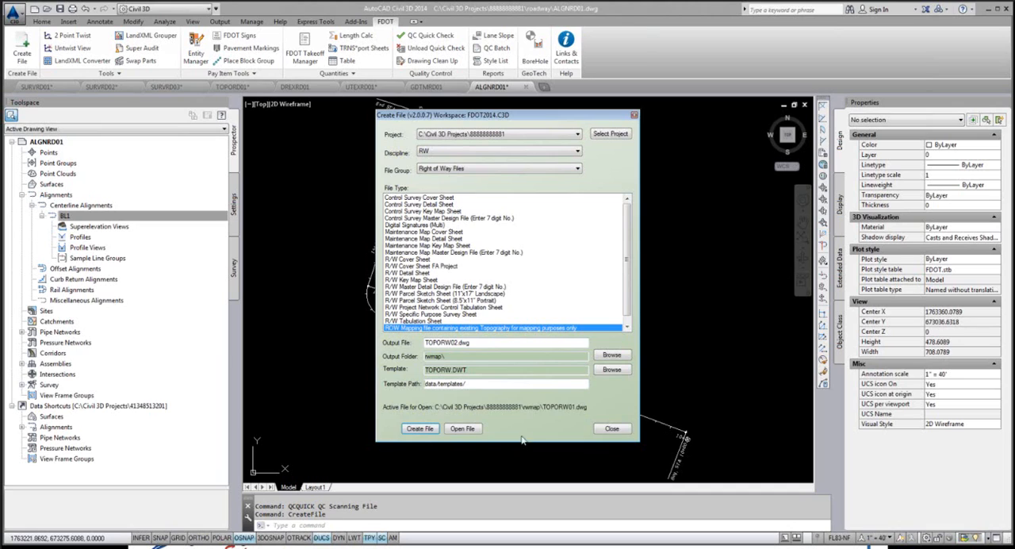
left_click(468, 429)
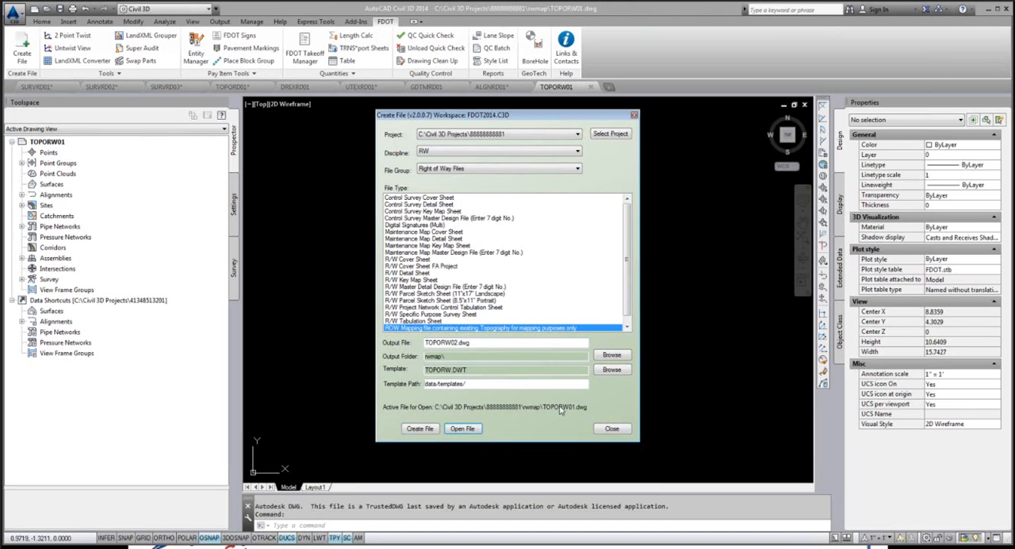
left_click(611, 429)
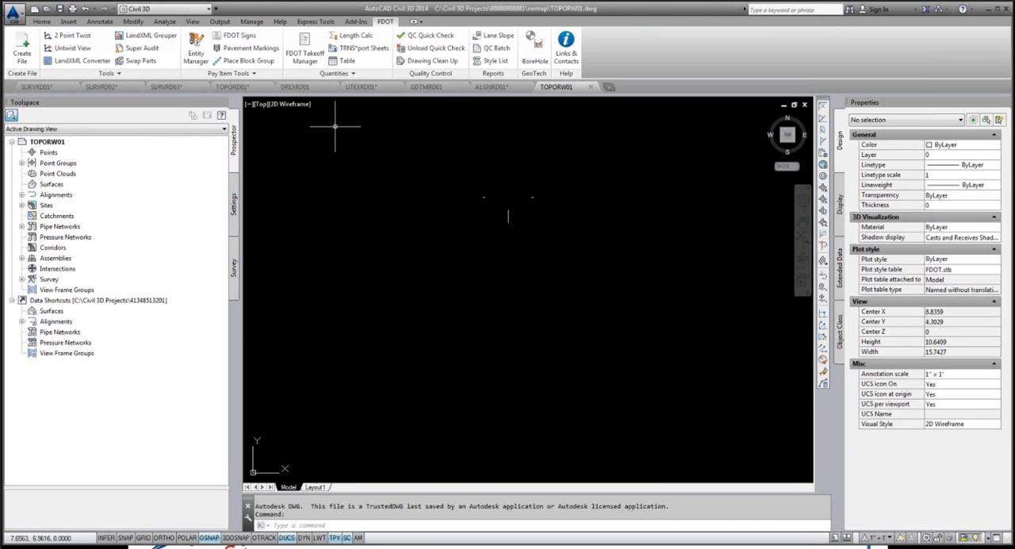
Step: Insert the Monumentation Zone 6 survey point group from the 8888888-Grouped database into TOPORW01
left_click(234, 268)
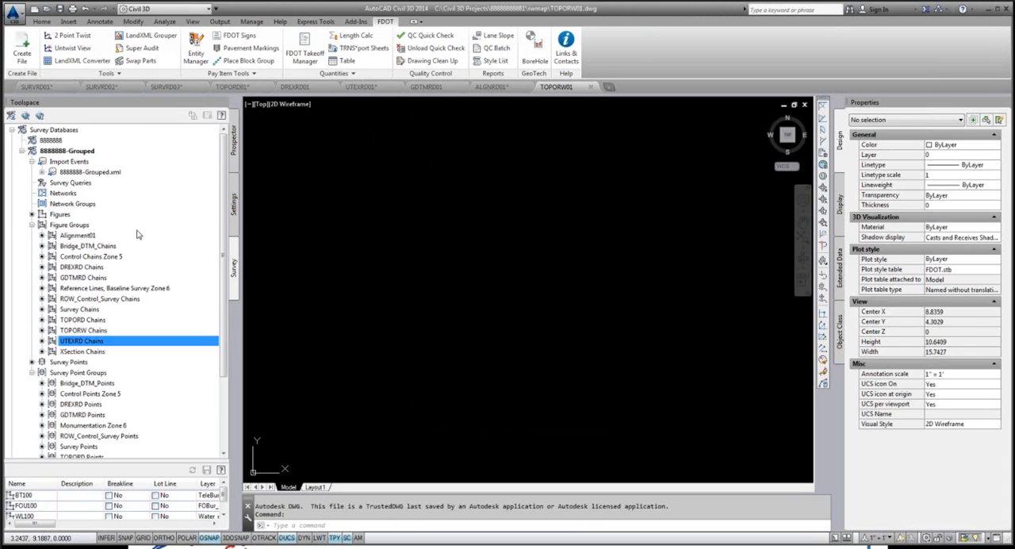
scroll(127, 349, "down", 2)
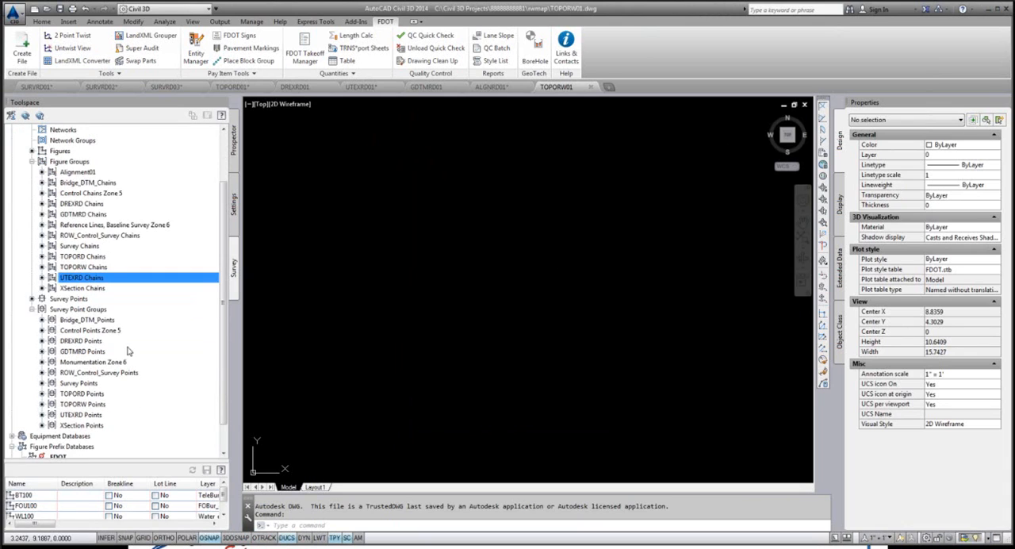
scroll(129, 350, "down", 1)
left_click(87, 330)
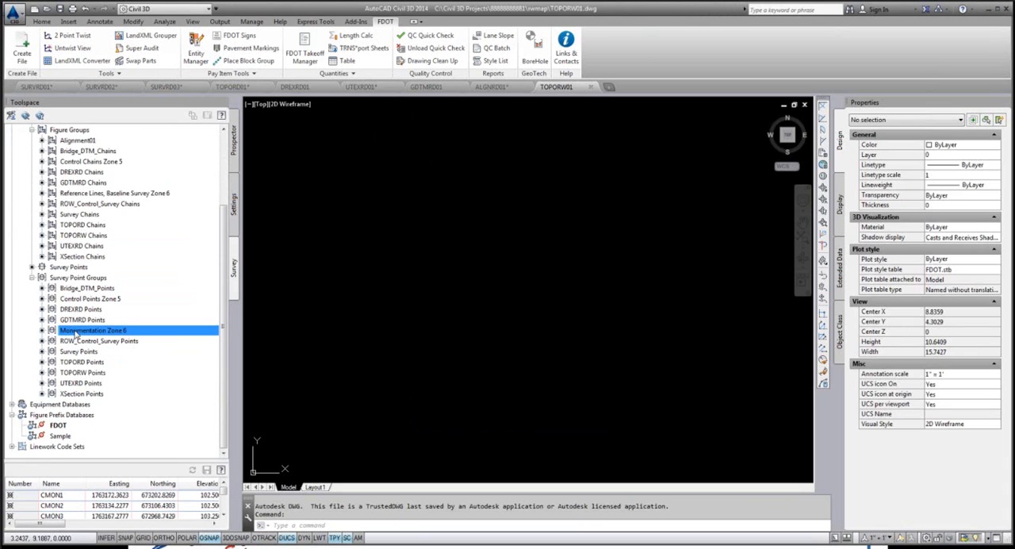
right_click(77, 332)
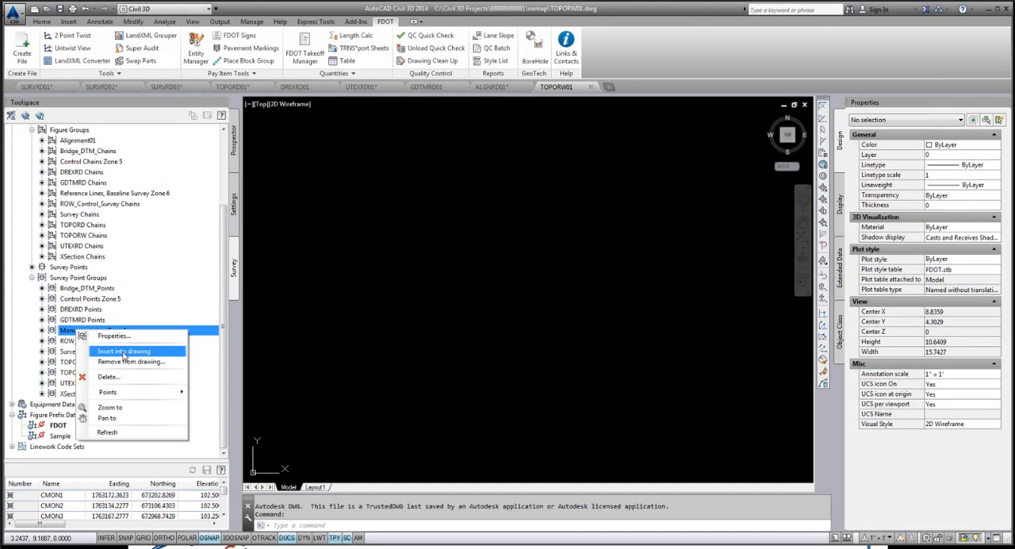
left_click(123, 351)
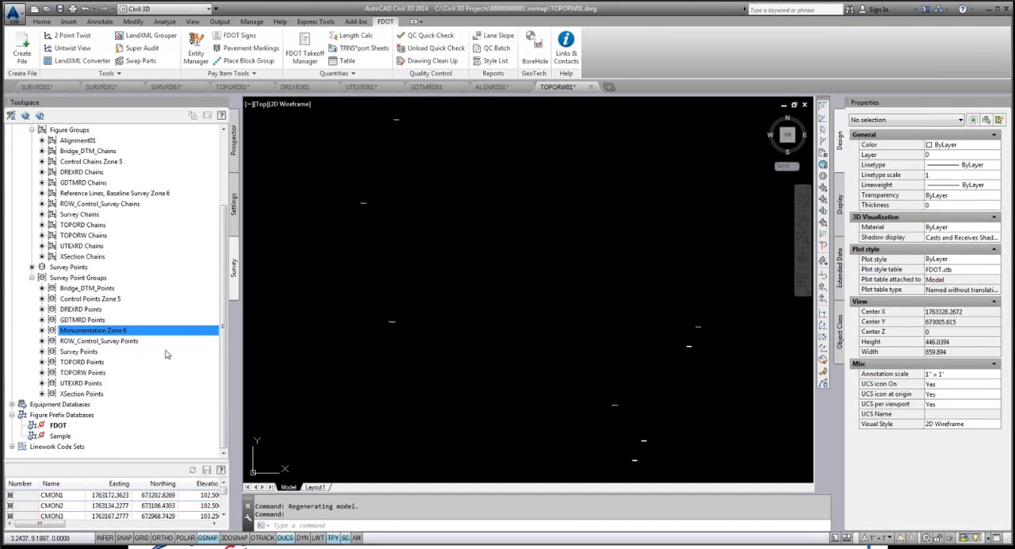
Step: Insert the TOPORW Points survey point group and the TOPORW Chains figure group into the drawing
left_click(82, 372)
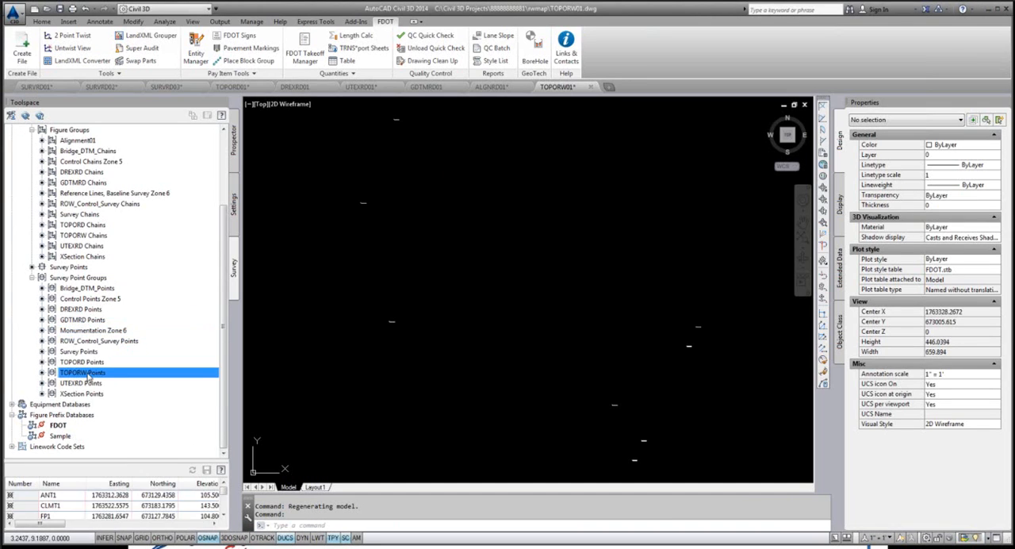
right_click(90, 376)
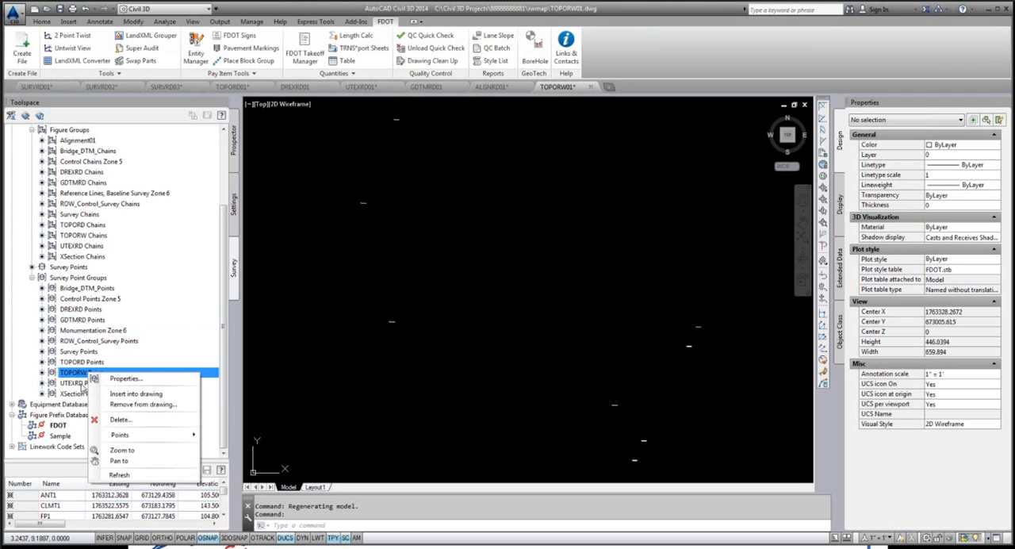
left_click(135, 393)
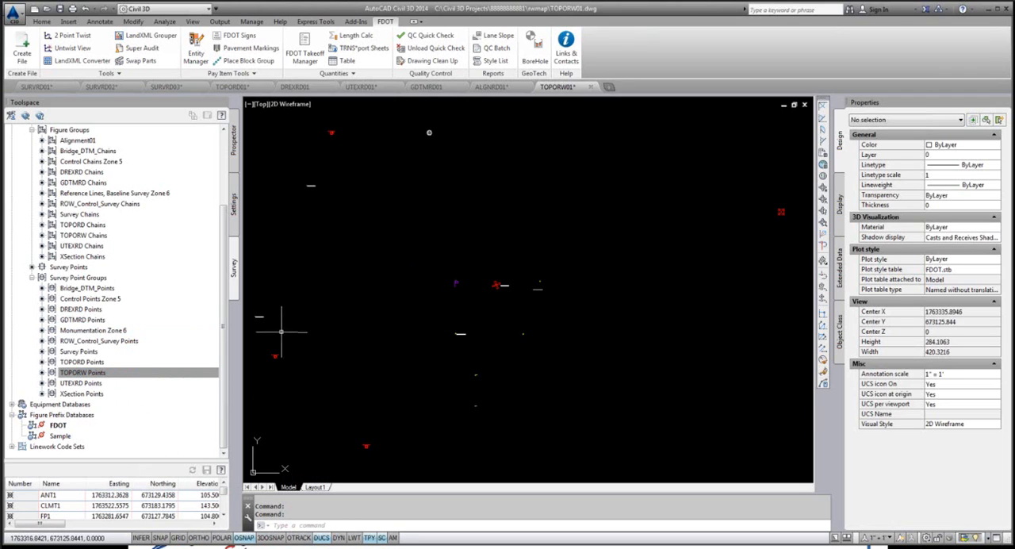
left_click(78, 235)
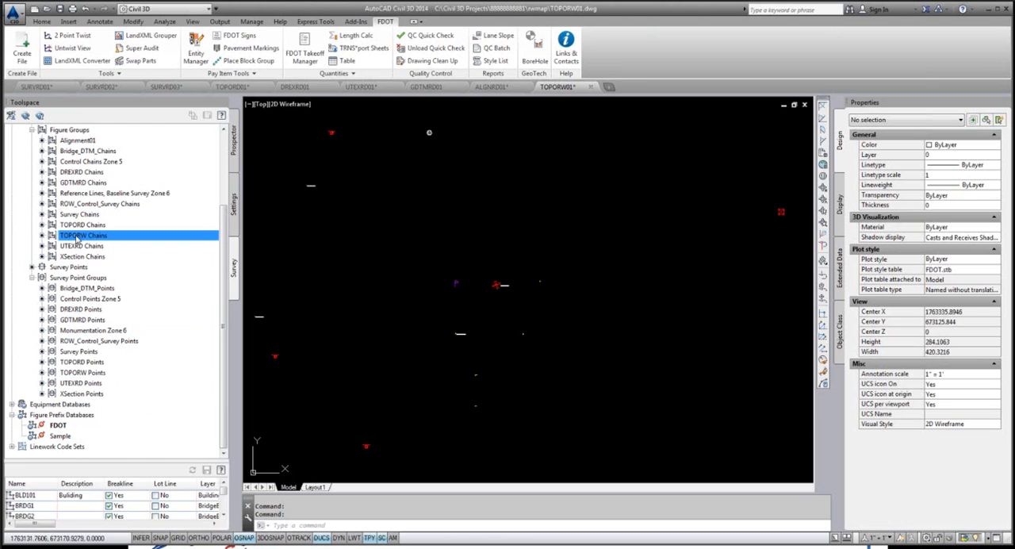
right_click(78, 236)
left_click(127, 287)
Step: Examine the inserted right-of-way chains, the satellite antenna symbol and the monument points with their labels in model space
scroll(508, 230, "down", 2)
scroll(507, 230, "up", 4)
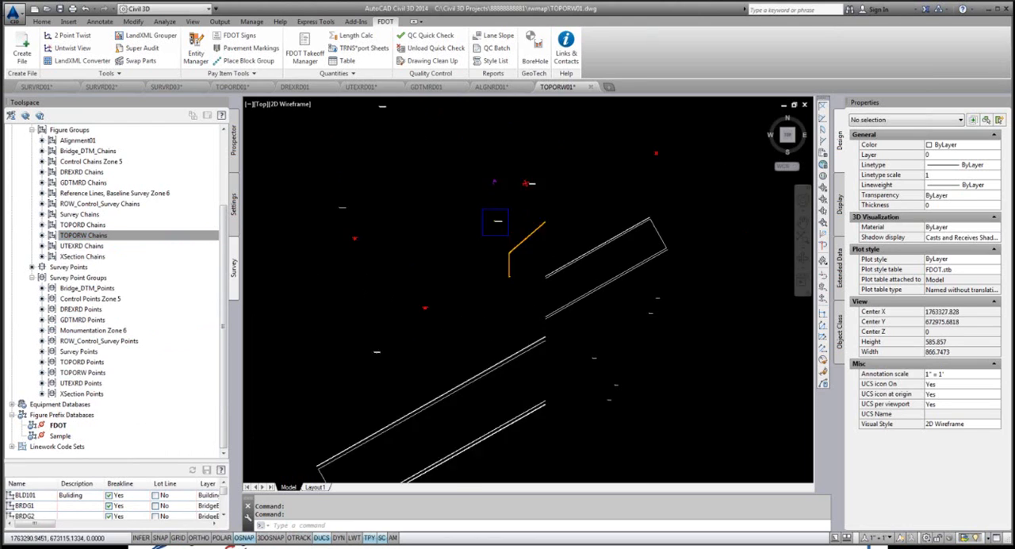
scroll(453, 243, "down", 5)
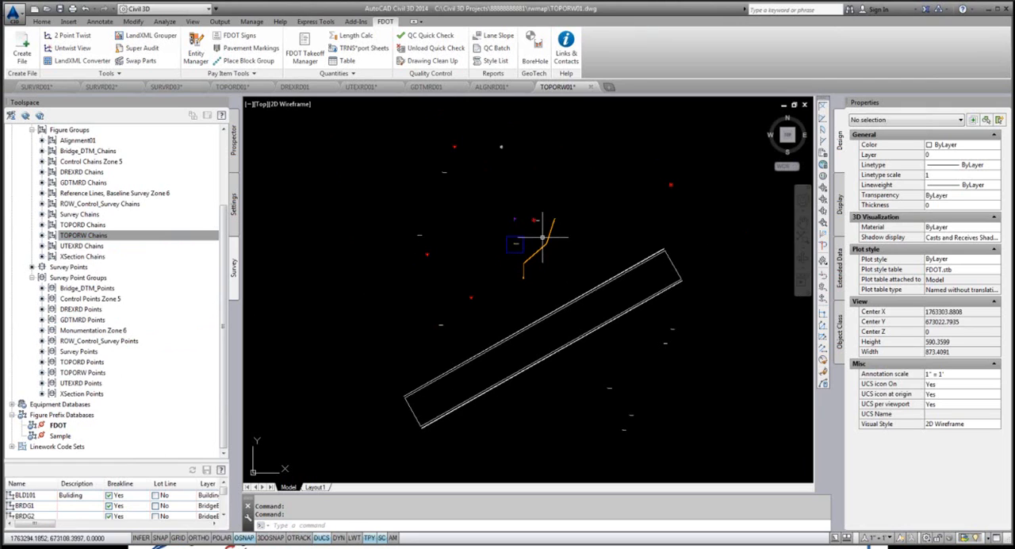
scroll(537, 215, "up", 12)
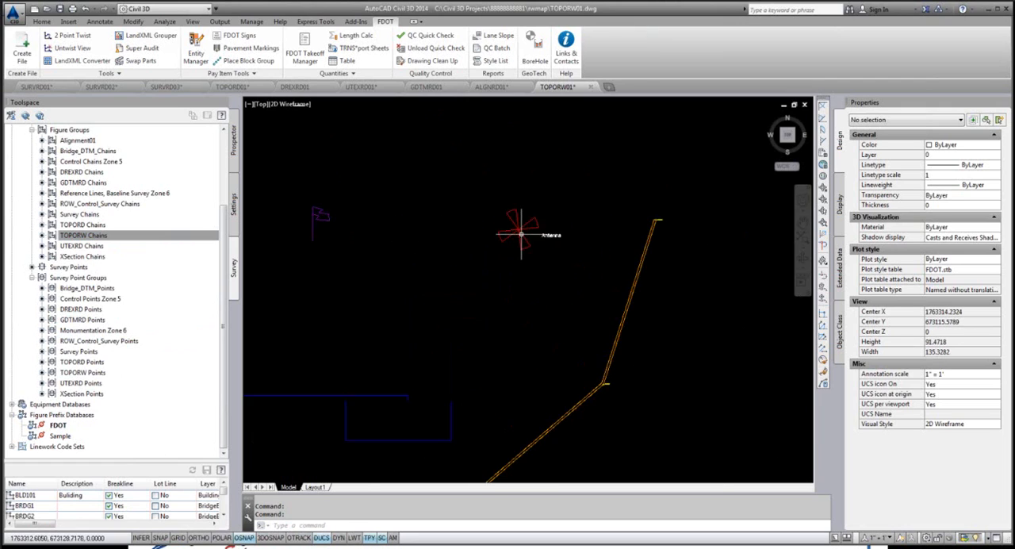
scroll(531, 228, "up", 2)
scroll(540, 227, "down", 2)
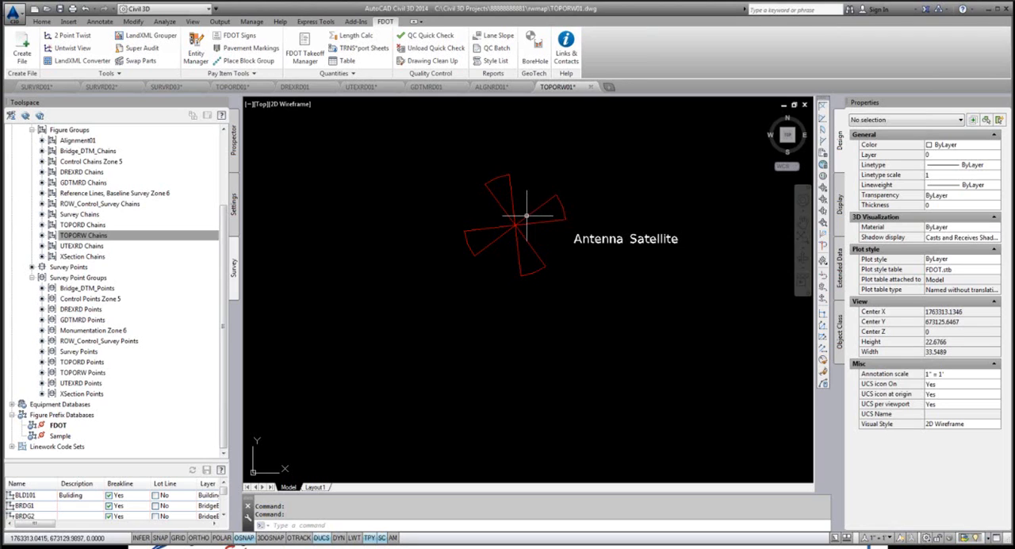
scroll(499, 190, "down", 9)
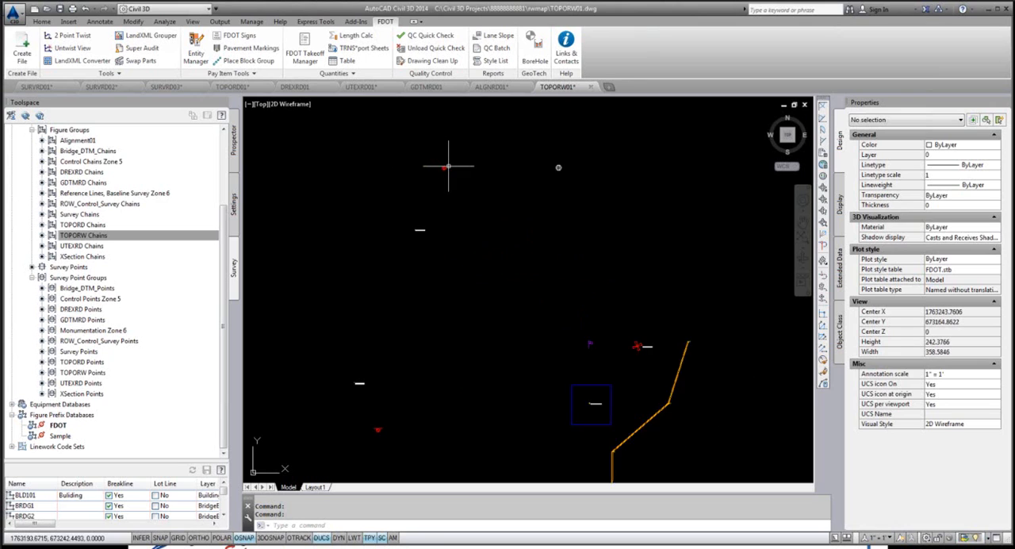
scroll(450, 168, "down", 3)
scroll(551, 403, "down", 3)
scroll(539, 391, "up", 3)
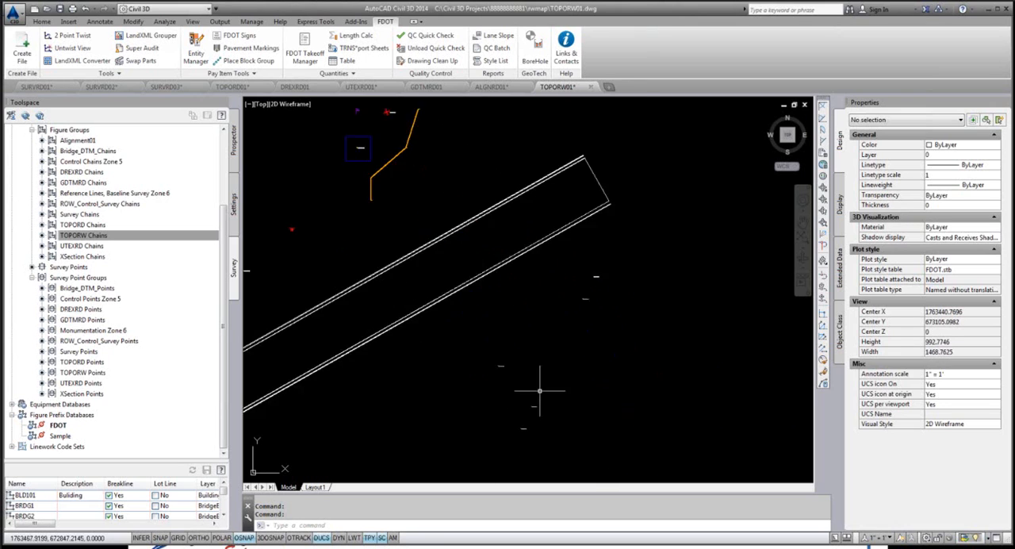
scroll(464, 408, "up", 18)
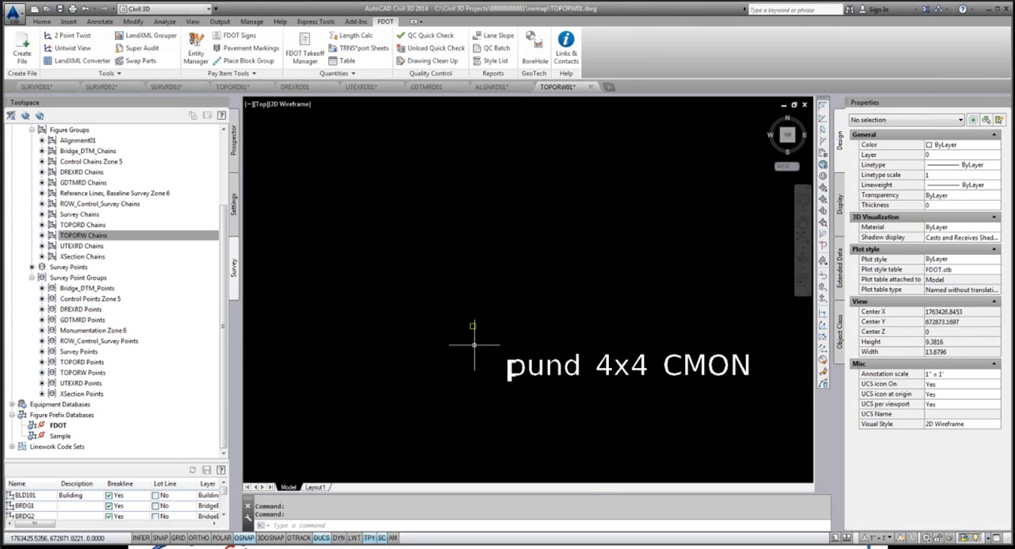
scroll(474, 344, "up", 4)
scroll(460, 323, "down", 6)
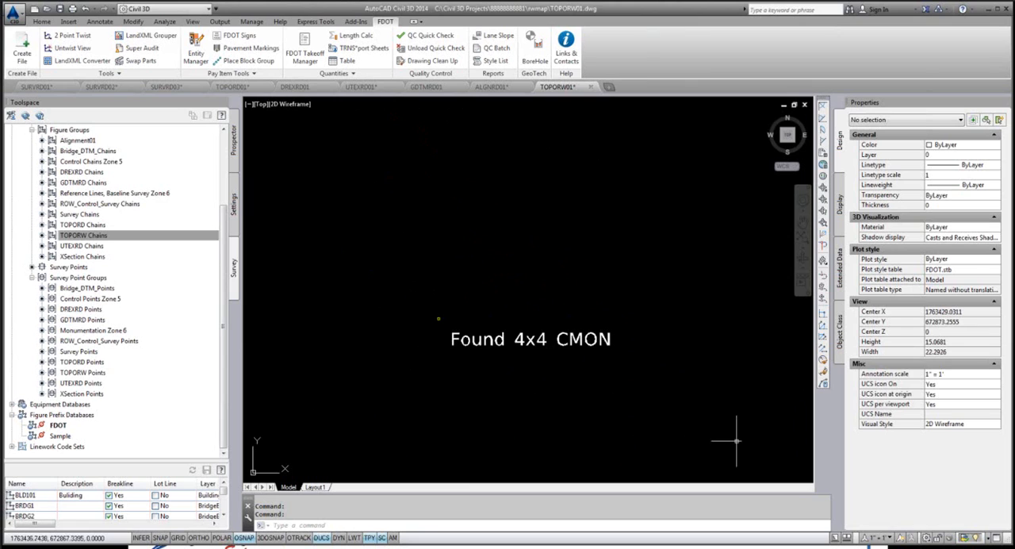
Step: Switch the annotation scale through 1" = 50' and 1" = 40', ending on 1" = 100'
left_click(880, 539)
left_click(888, 428)
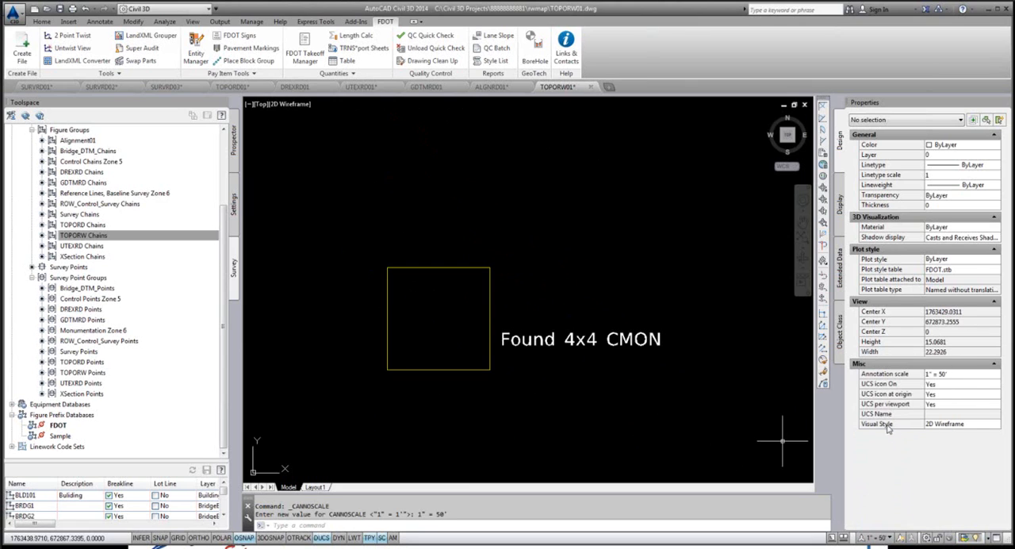
scroll(519, 325, "down", 15)
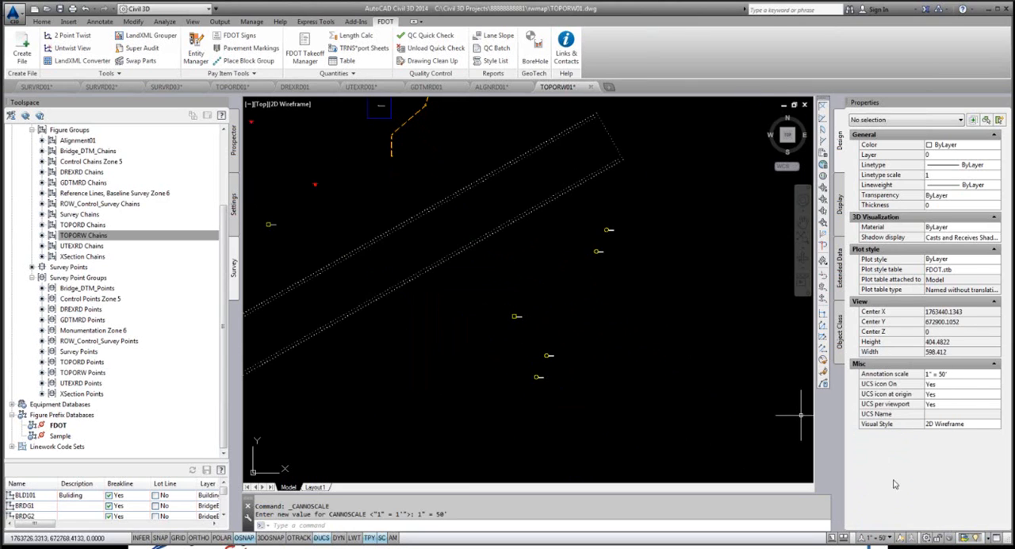
left_click(882, 538)
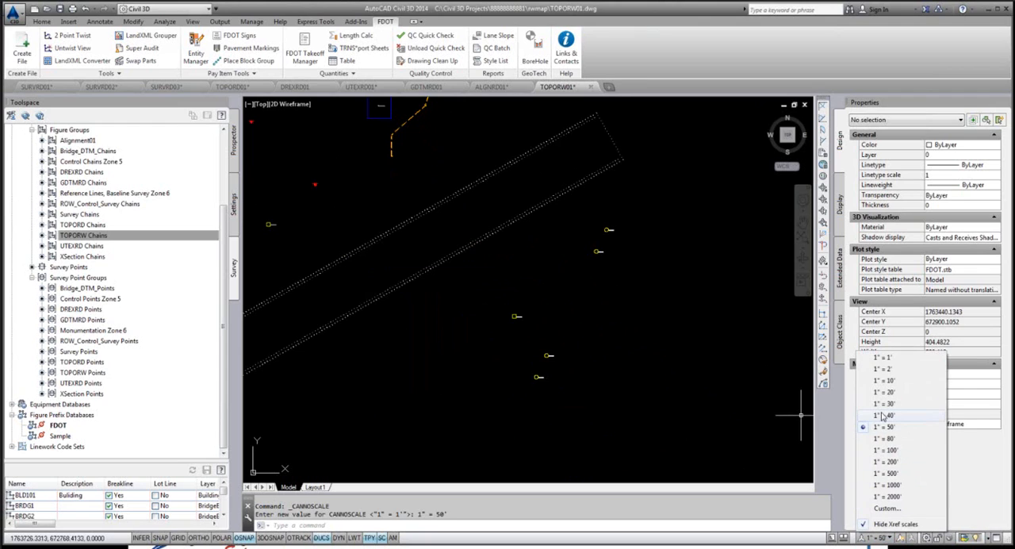
left_click(884, 415)
left_click(876, 538)
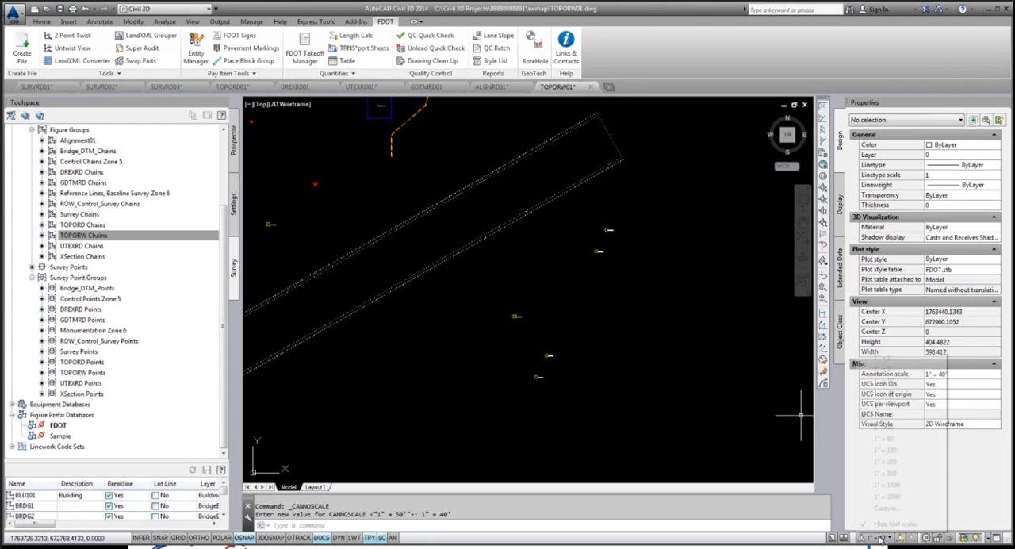
left_click(882, 449)
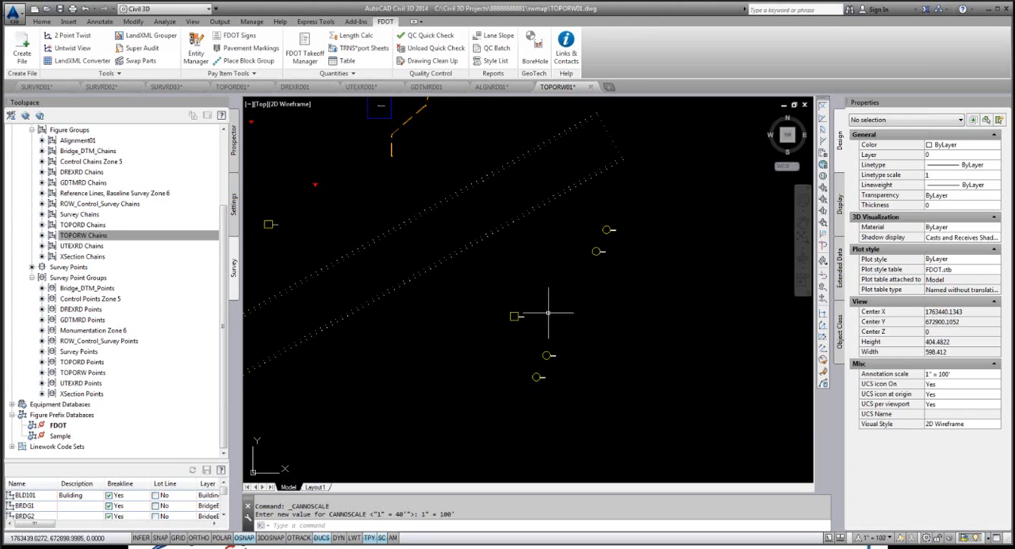
Step: Inspect the monument symbols at the current annotation scale and run a QC Quick Check on TOPORW01
scroll(379, 286, "up", 4)
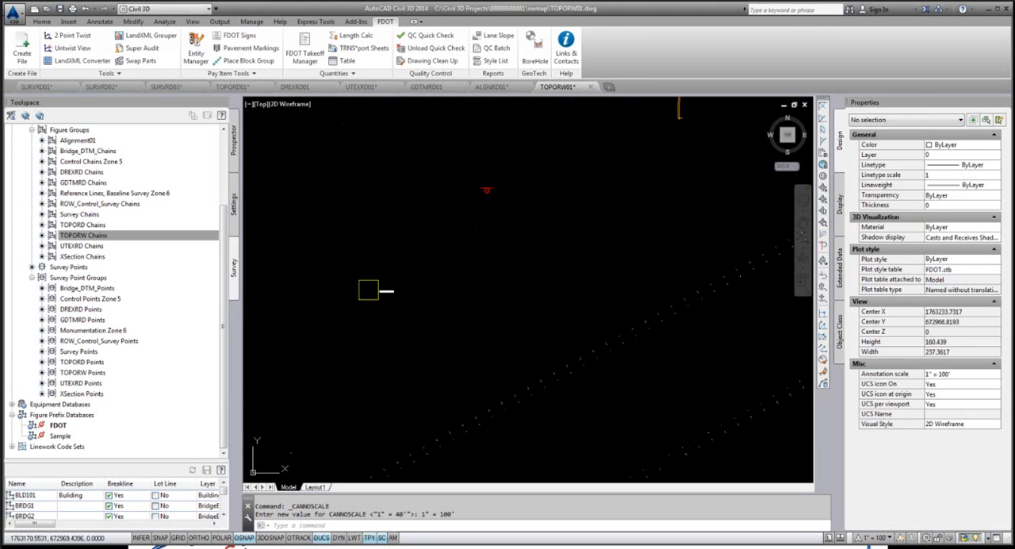
scroll(398, 303, "down", 6)
scroll(397, 165, "up", 4)
scroll(385, 168, "up", 8)
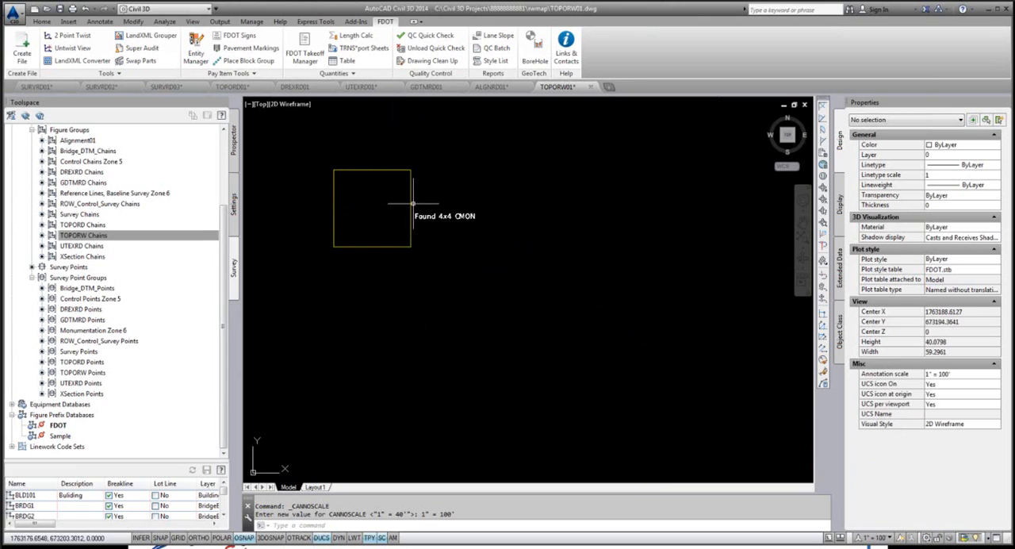
scroll(413, 205, "down", 4)
scroll(426, 215, "down", 3)
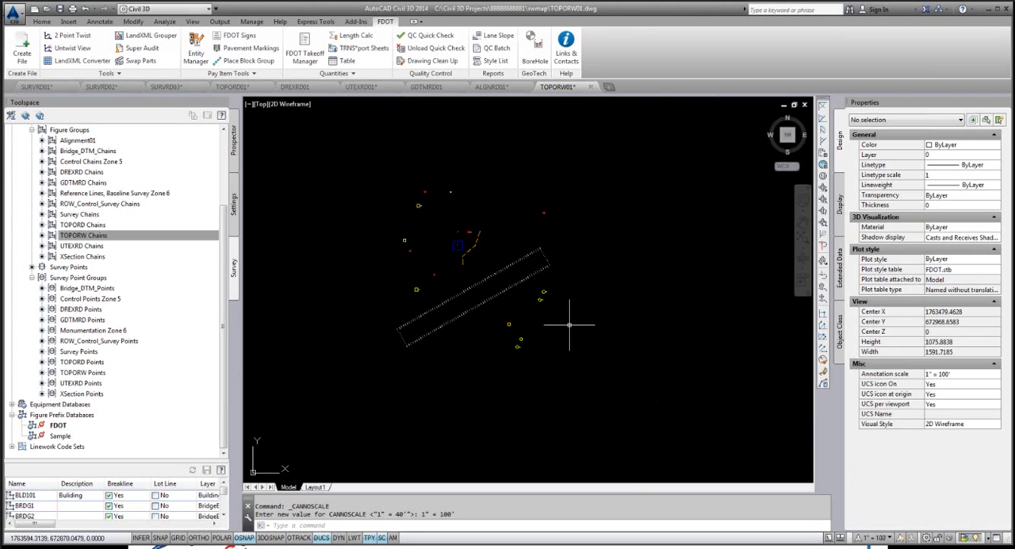
left_click(432, 35)
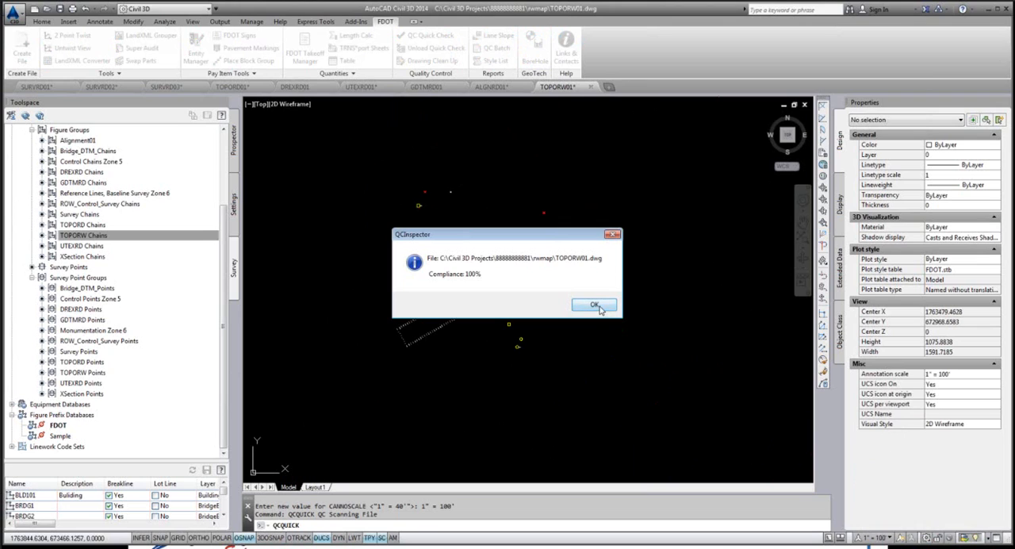
left_click(594, 306)
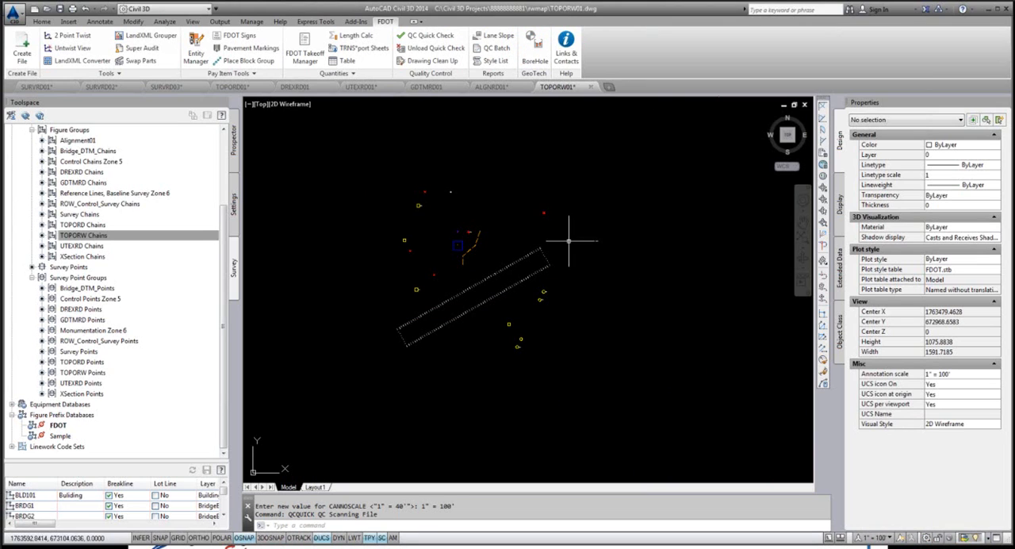